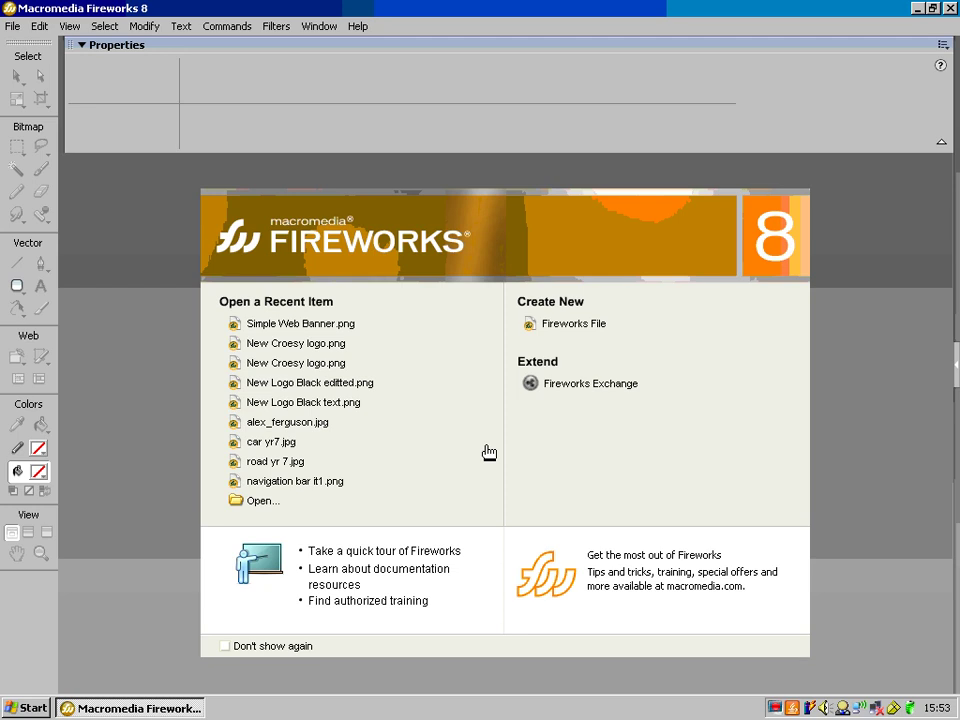
- Create a new document 125 pixels wide and 65 pixels high with a transparent canvas
left_click(562, 333)
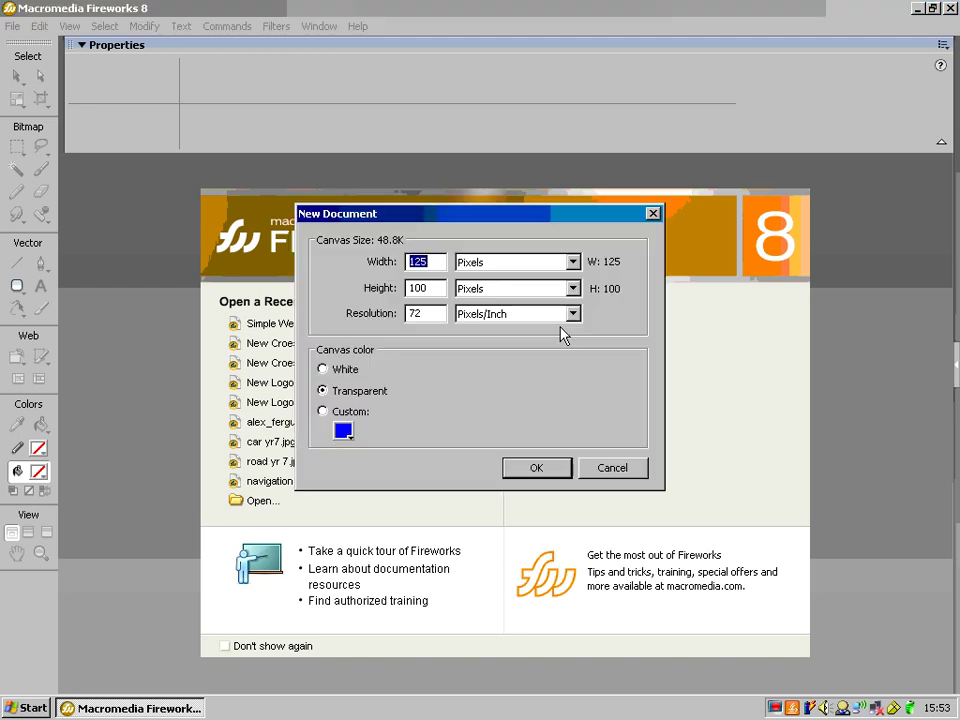
left_click(429, 261)
left_click_drag(429, 261, 412, 260)
type("125")
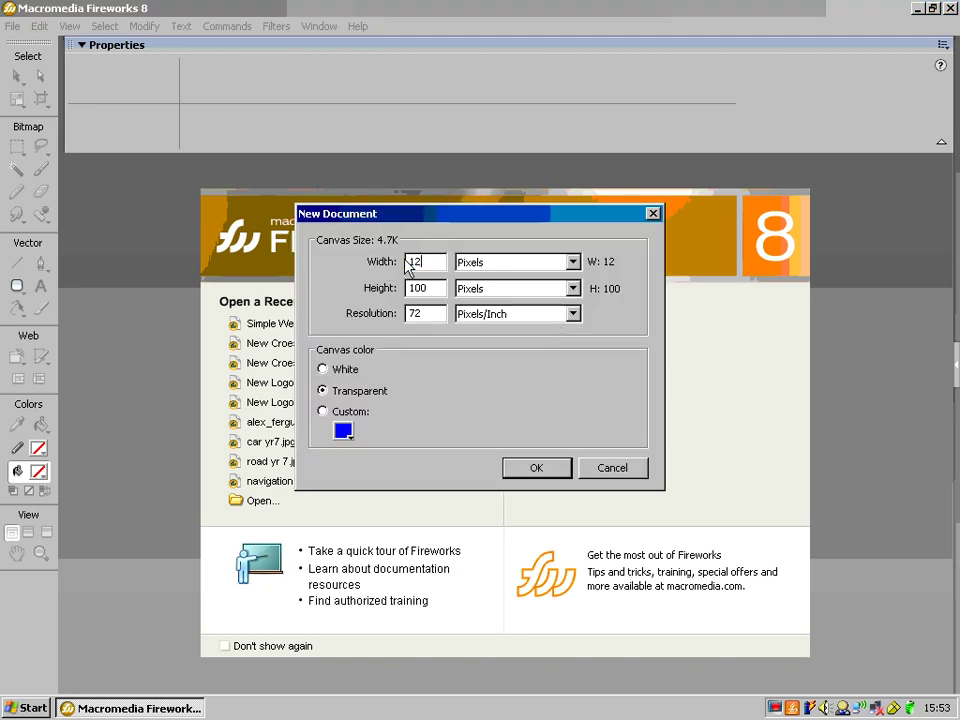
key("Tab")
type("65")
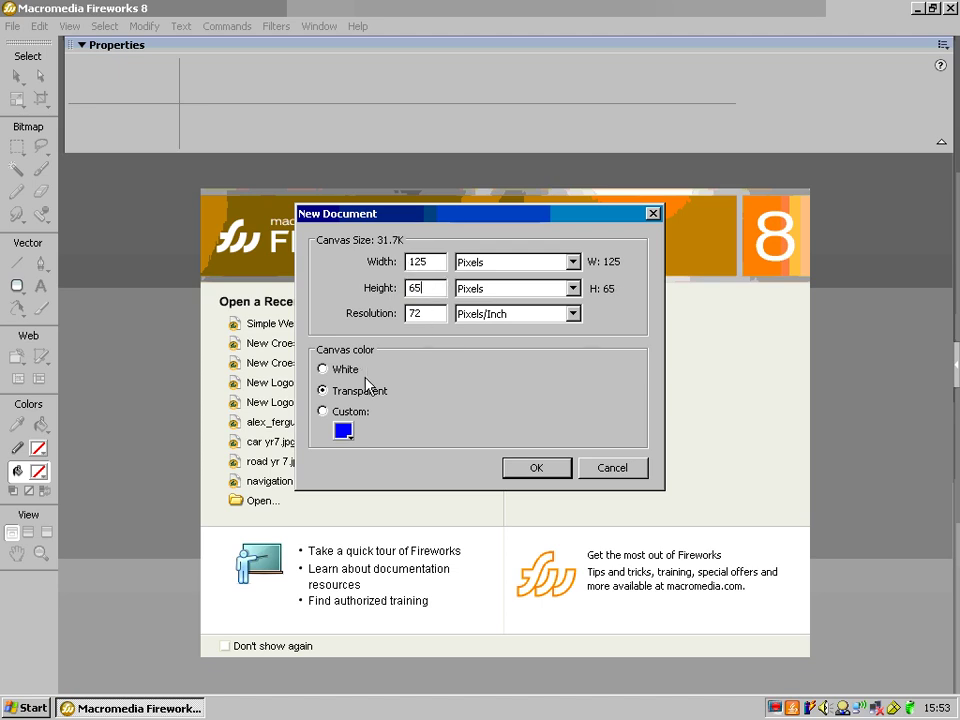
left_click(531, 468)
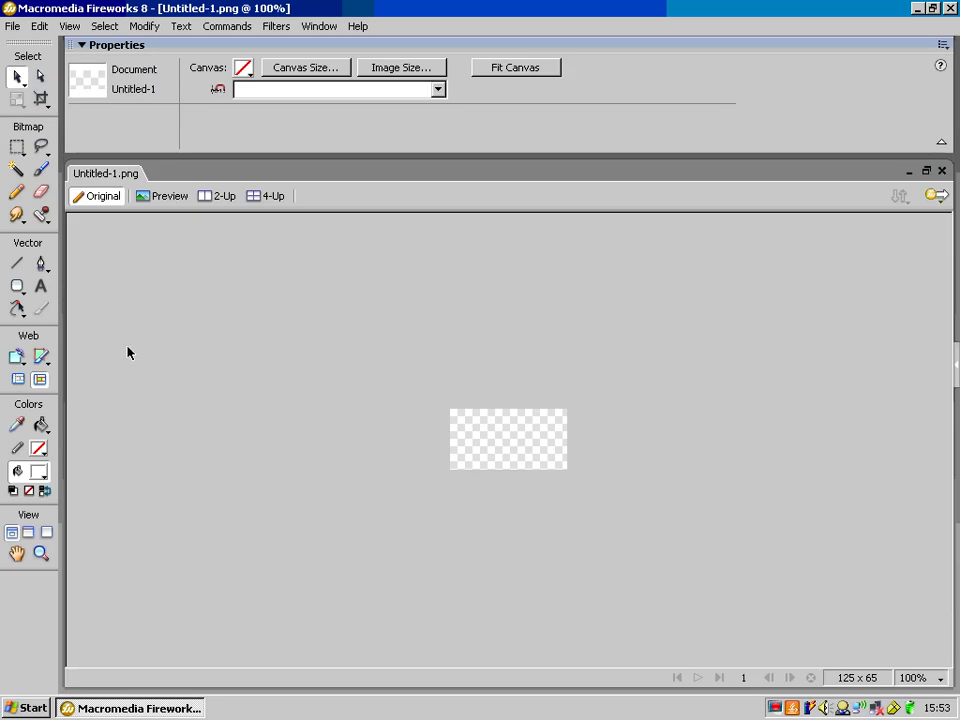
- Draw a rounded rectangle about 124 by 83 pixels spanning the canvas width and extending below its lower edge
left_click(19, 288)
left_click(22, 297)
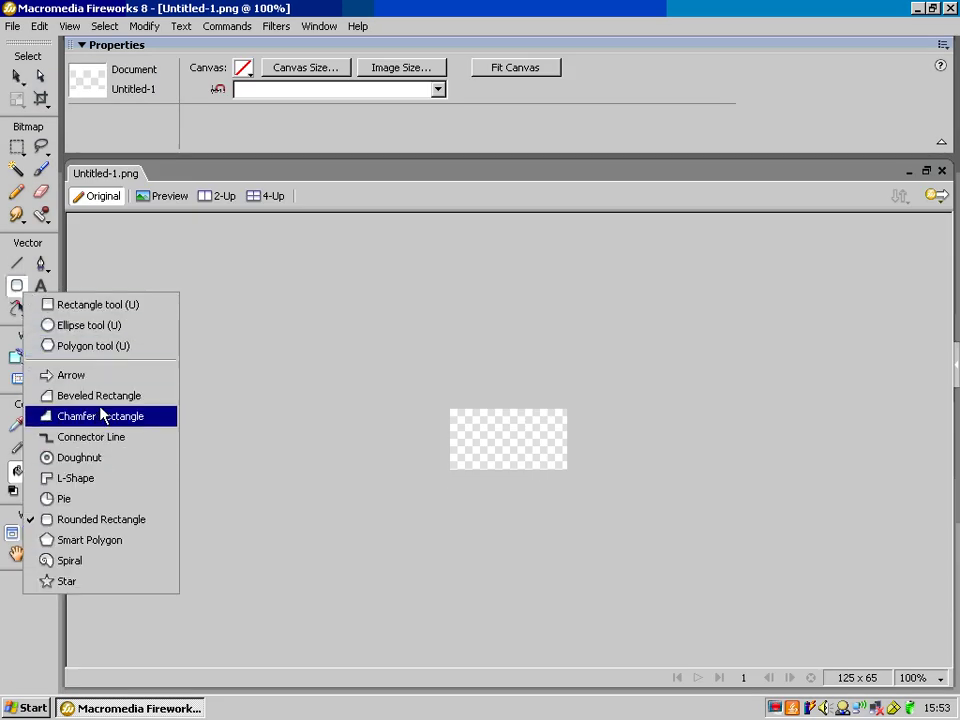
left_click(100, 519)
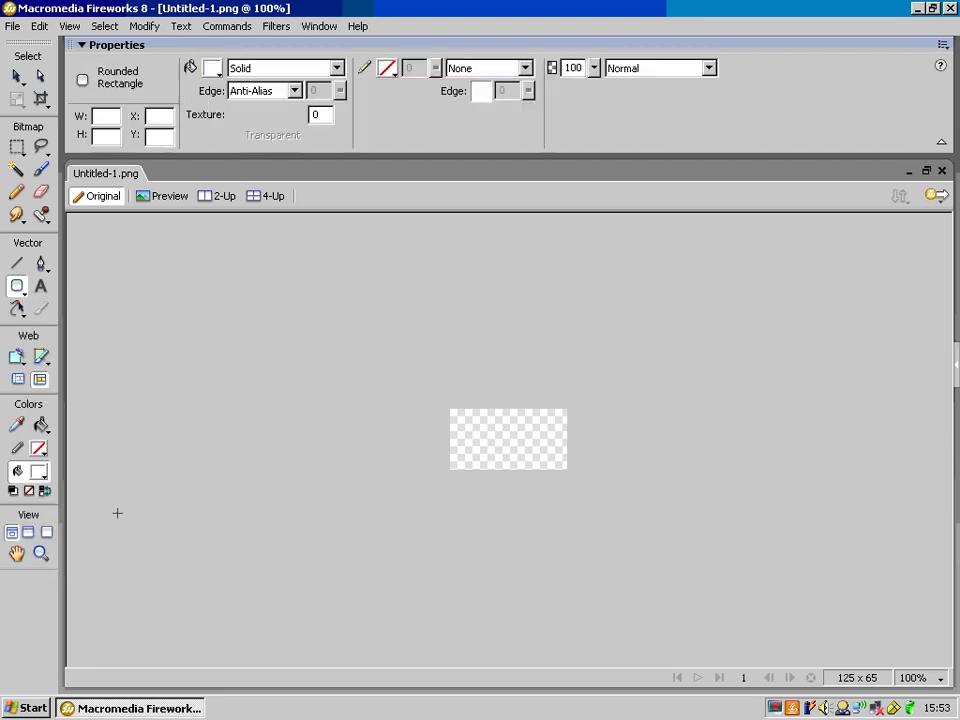
left_click_drag(450, 422, 566, 499)
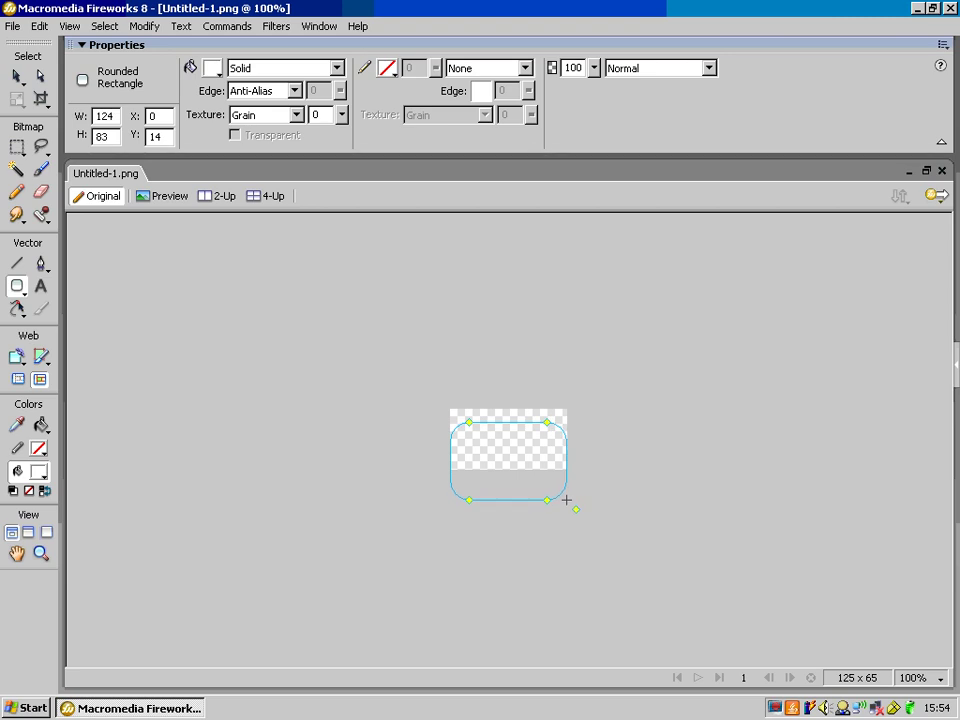
left_click_drag(566, 499, 566, 501)
key("v")
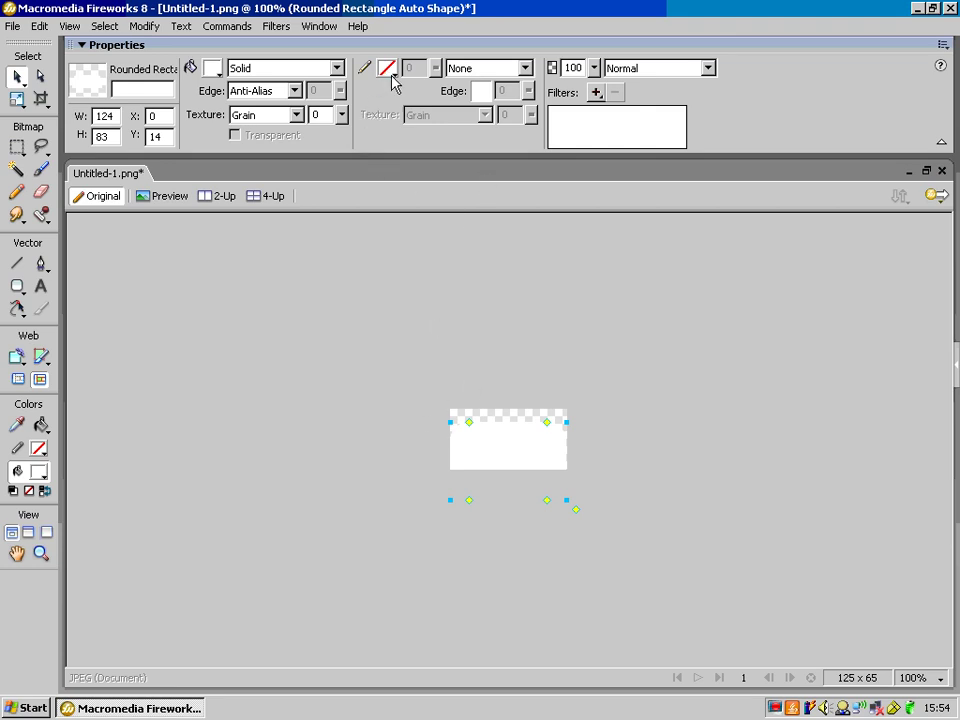
- Fill the rounded rectangle with solid blue and move it up to about Y 7
left_click(213, 68)
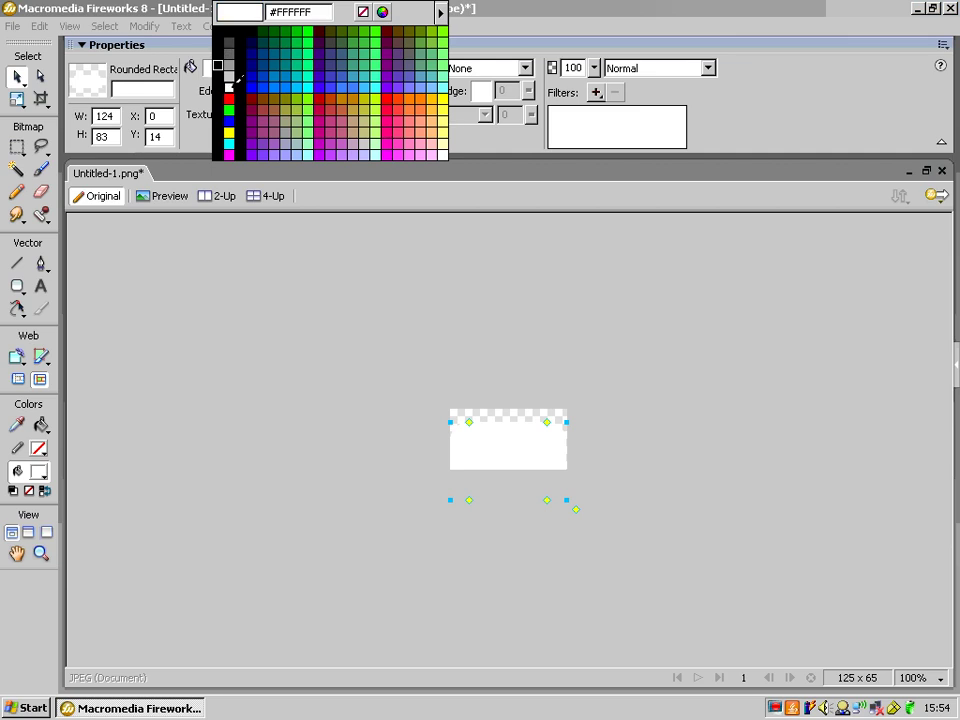
left_click(229, 121)
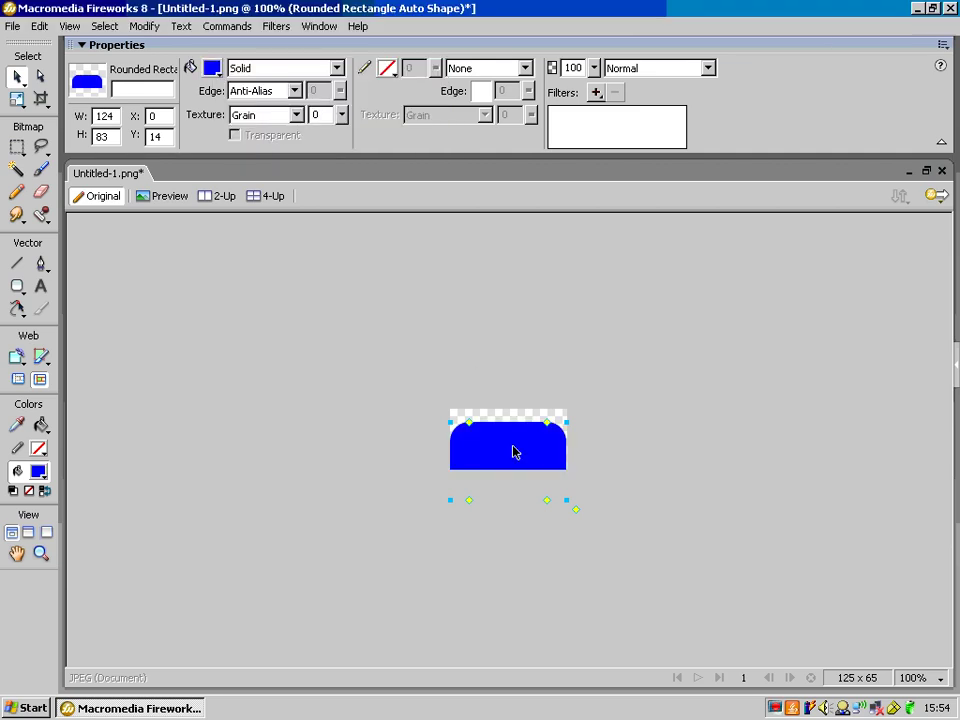
left_click_drag(519, 466, 519, 461)
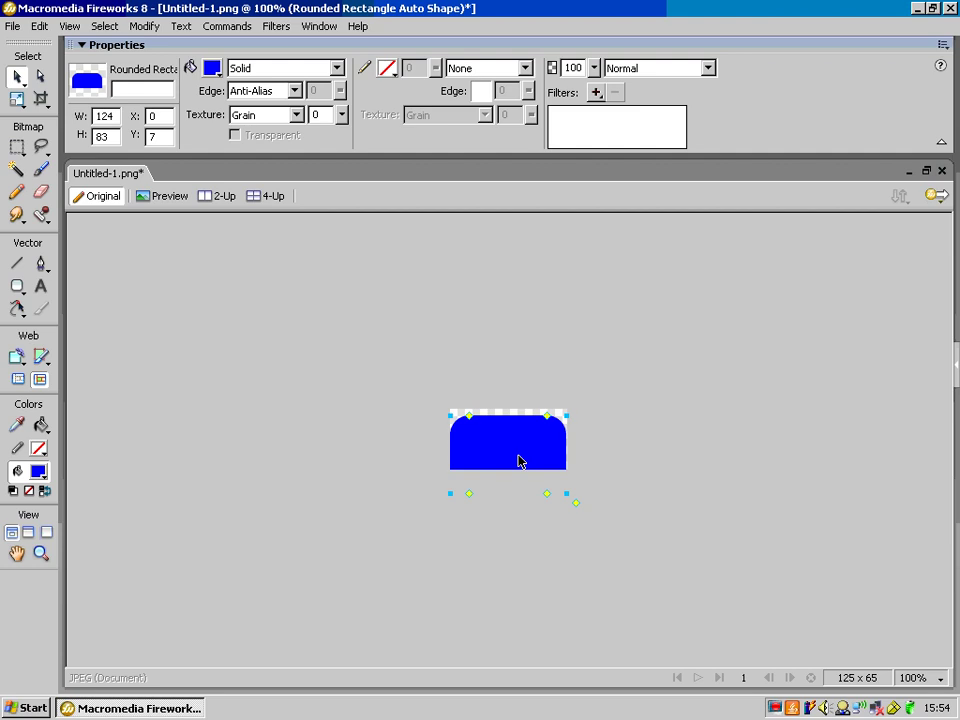
key("Left")
- Give the rounded rectangle a black 1-Pixel Soft stroke with a tip size of 2
left_click(388, 70)
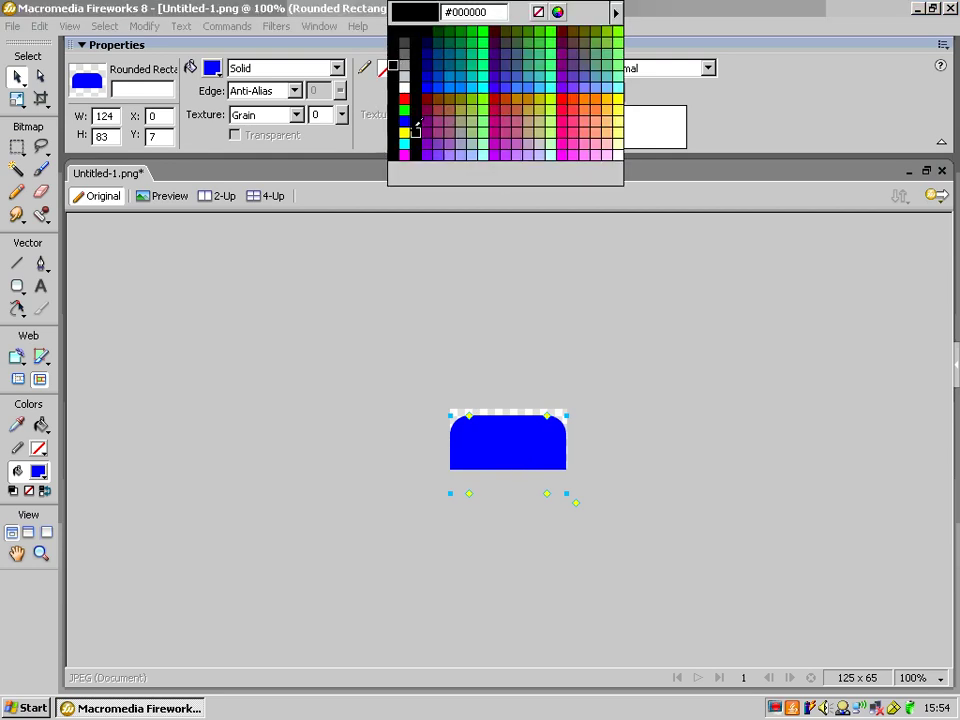
left_click(415, 145)
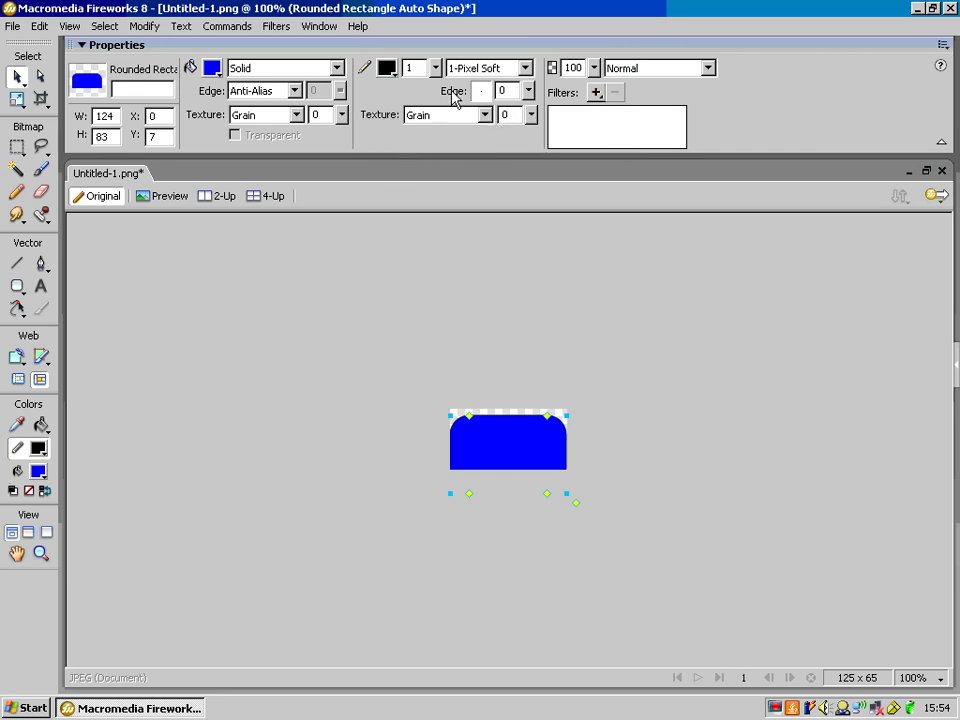
left_click_drag(435, 68, 441, 115)
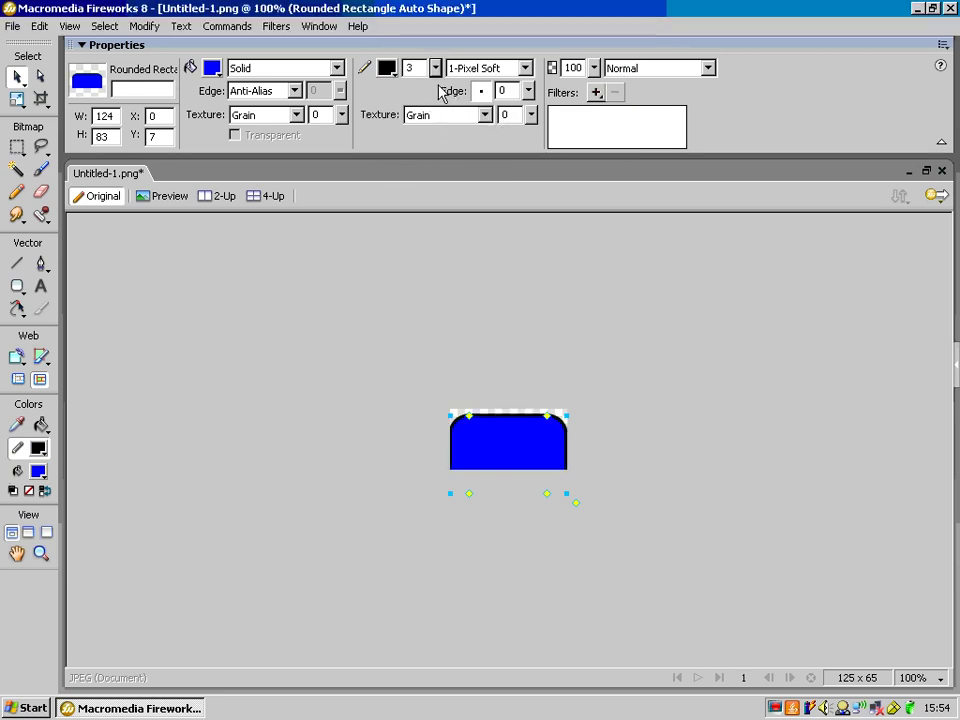
left_click_drag(436, 68, 442, 118)
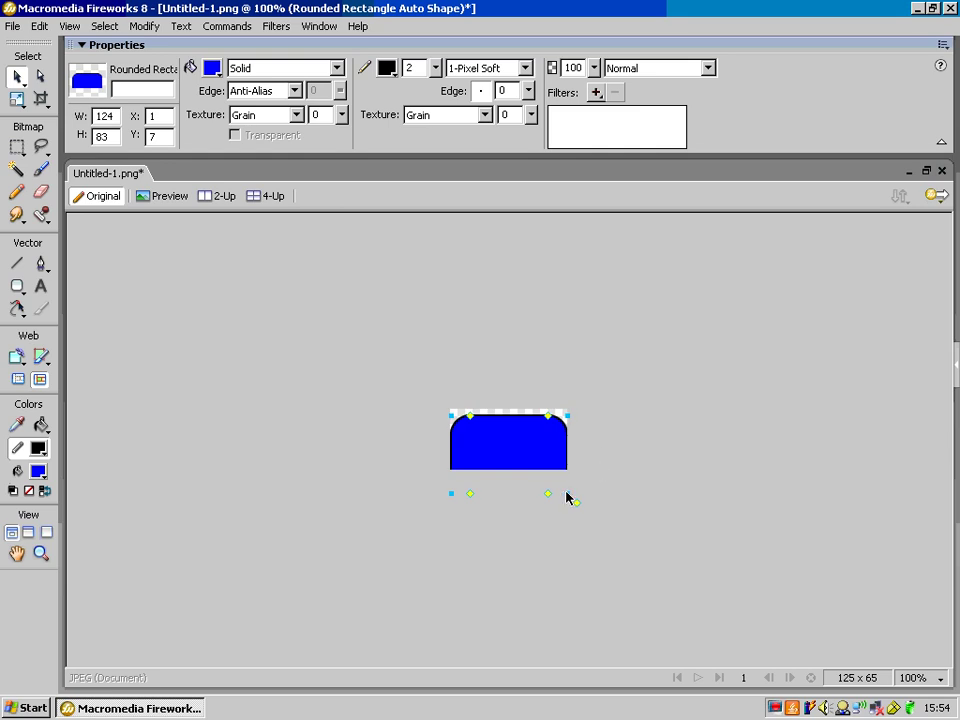
- Shrink the rounded rectangle to about 122 by 81 pixels and move it up to about Y 3 so its outline fits the canvas
left_click_drag(566, 496, 565, 492)
left_click(613, 461)
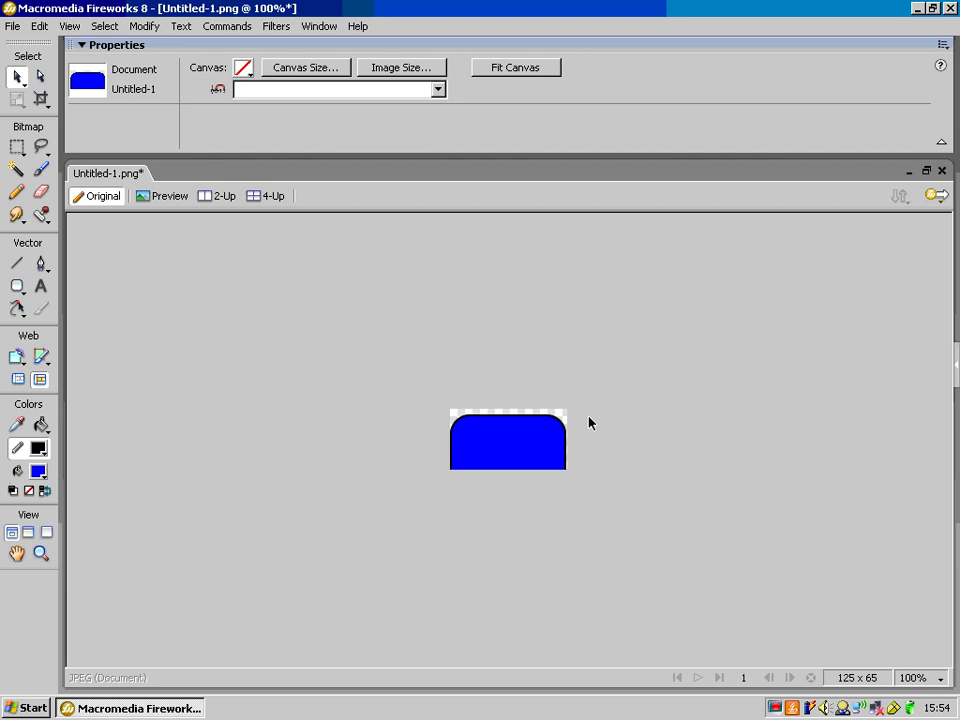
left_click(501, 442)
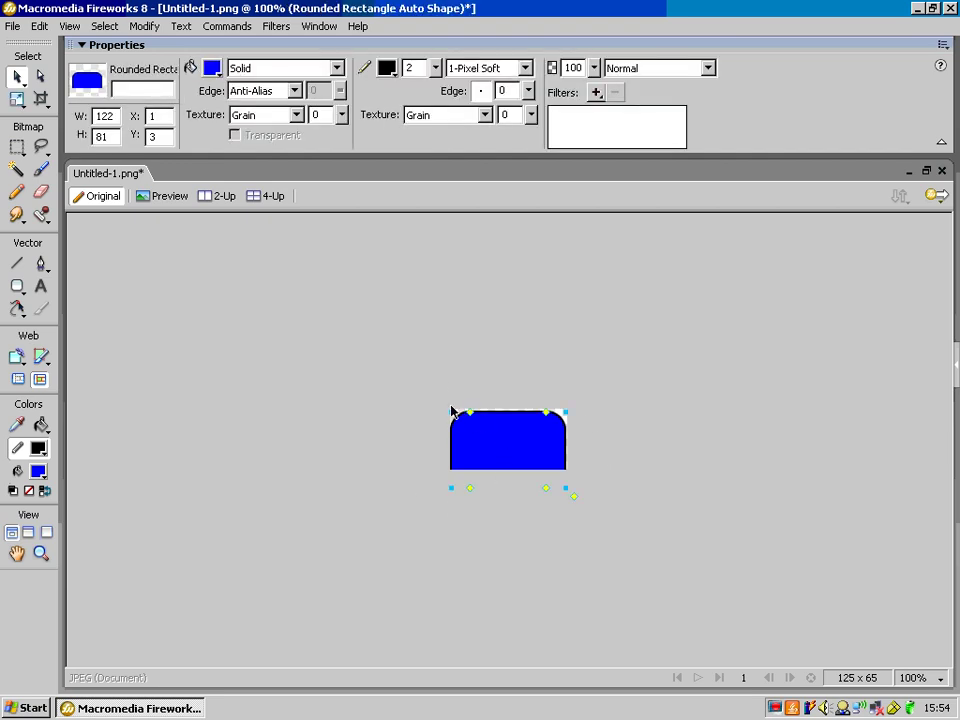
left_click(418, 420)
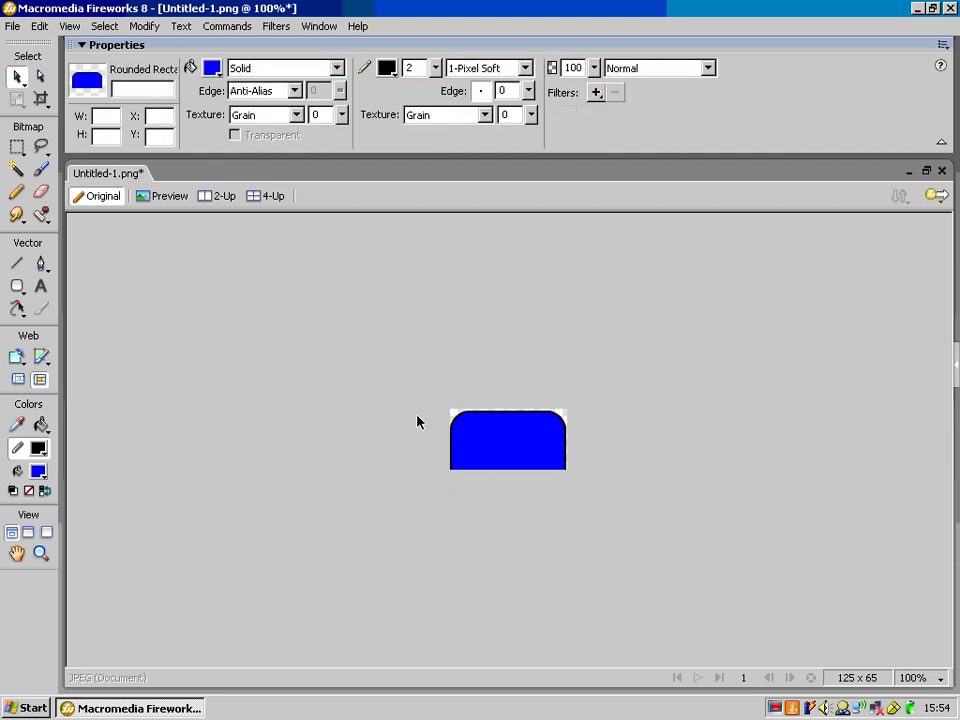
- Add the white text "home" in bold italic Century Schoolbook, size 35, and centre it on the blue button
left_click(40, 286)
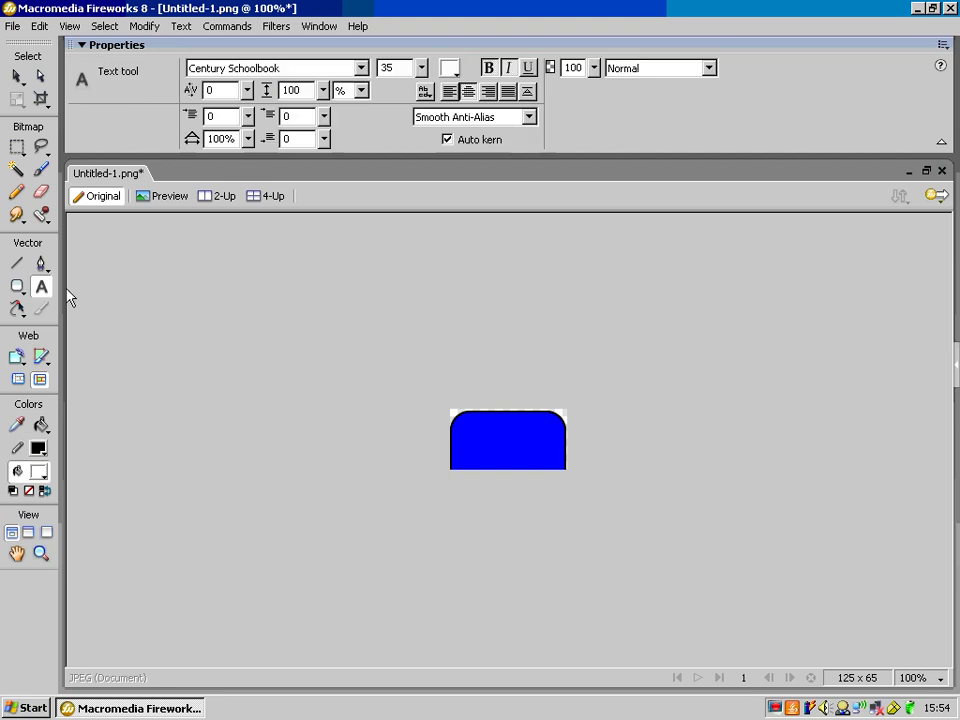
left_click(469, 451)
type("home")
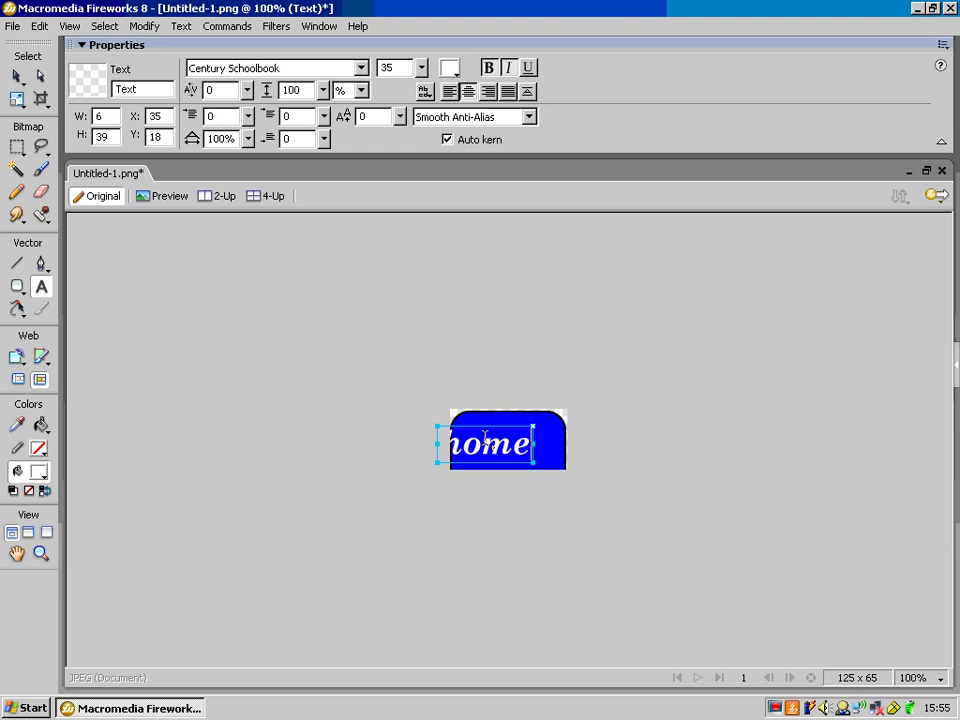
left_click(17, 76)
left_click_drag(499, 446, 522, 446)
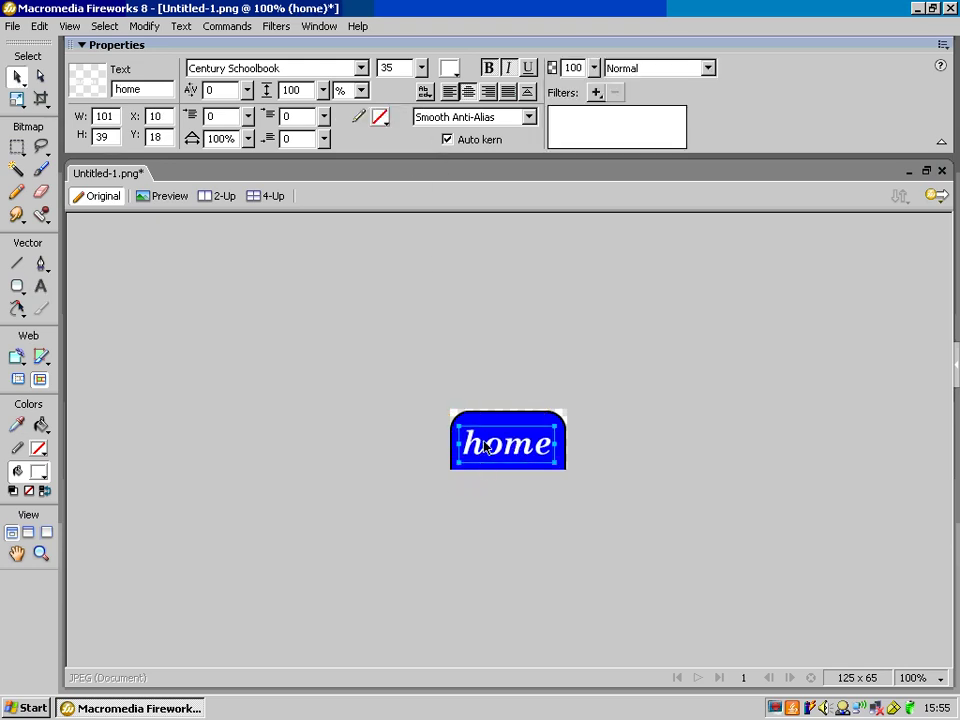
- Capitalize the first letter of the button label so it reads "Home"
left_click(379, 416)
left_click(480, 444)
left_click(41, 287)
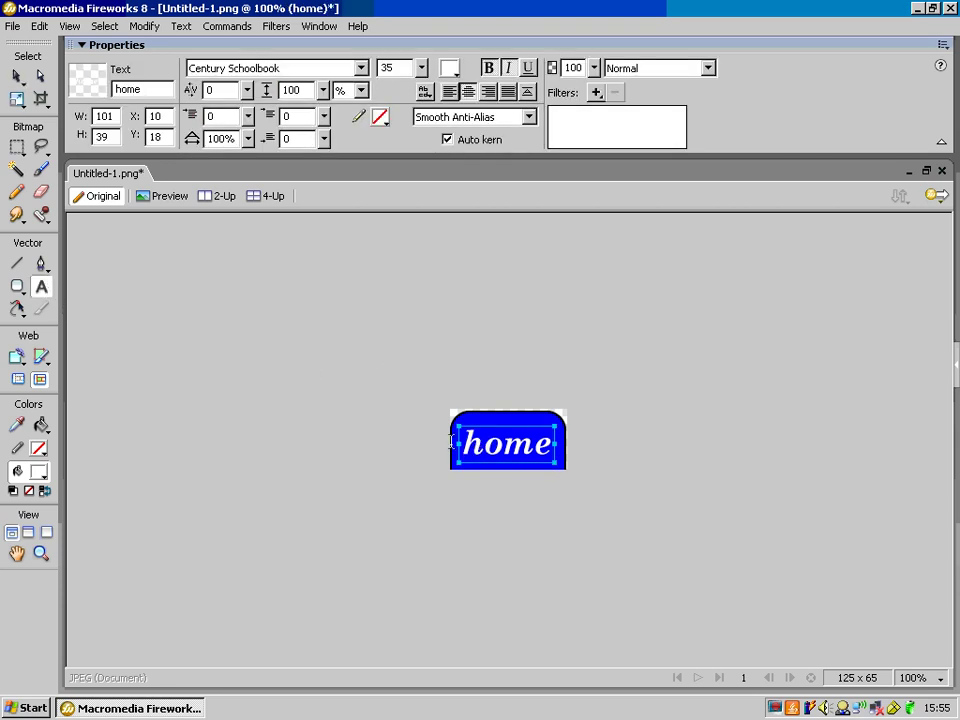
left_click_drag(462, 443, 479, 443)
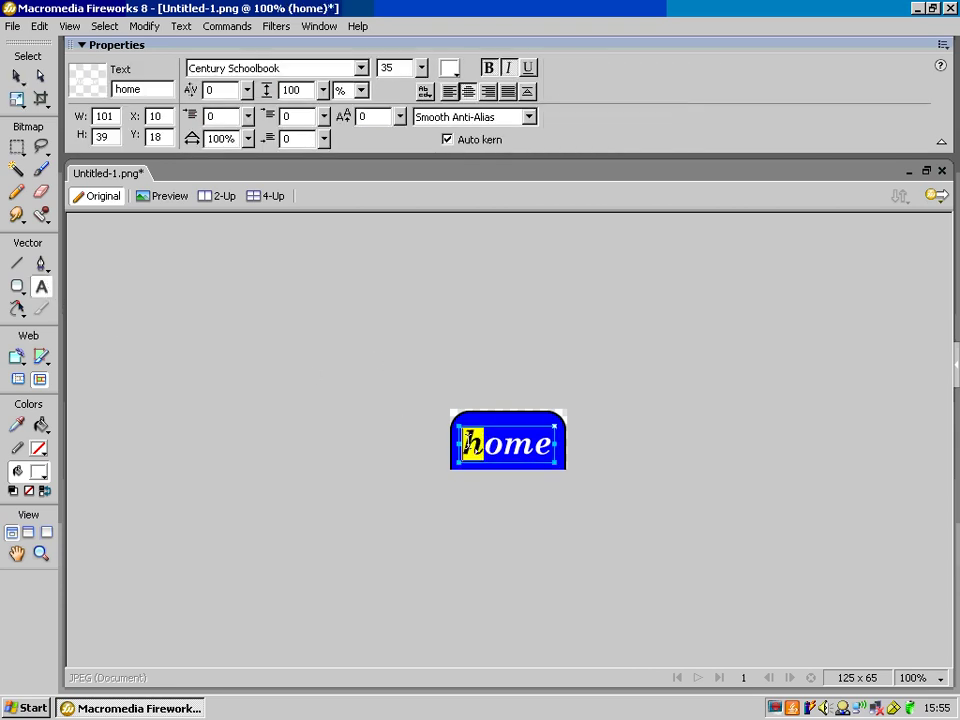
type("H")
left_click(16, 77)
- Keep Century Schoolbook for the Home label, reduce its size to 32 and move it down to about Y 22
left_click(361, 68)
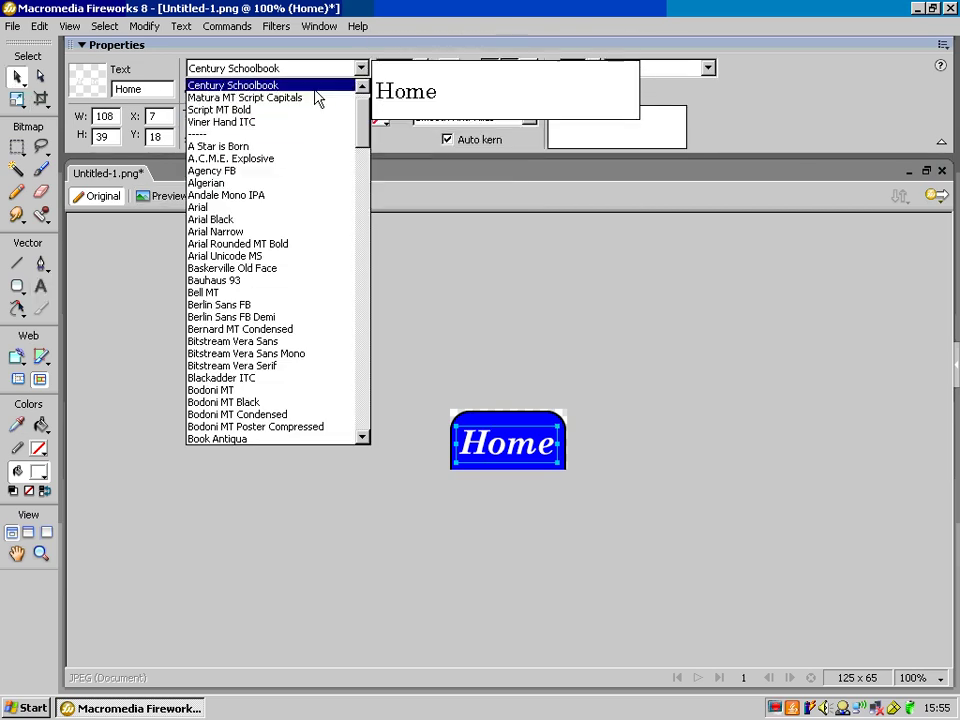
left_click(315, 90)
left_click(424, 68)
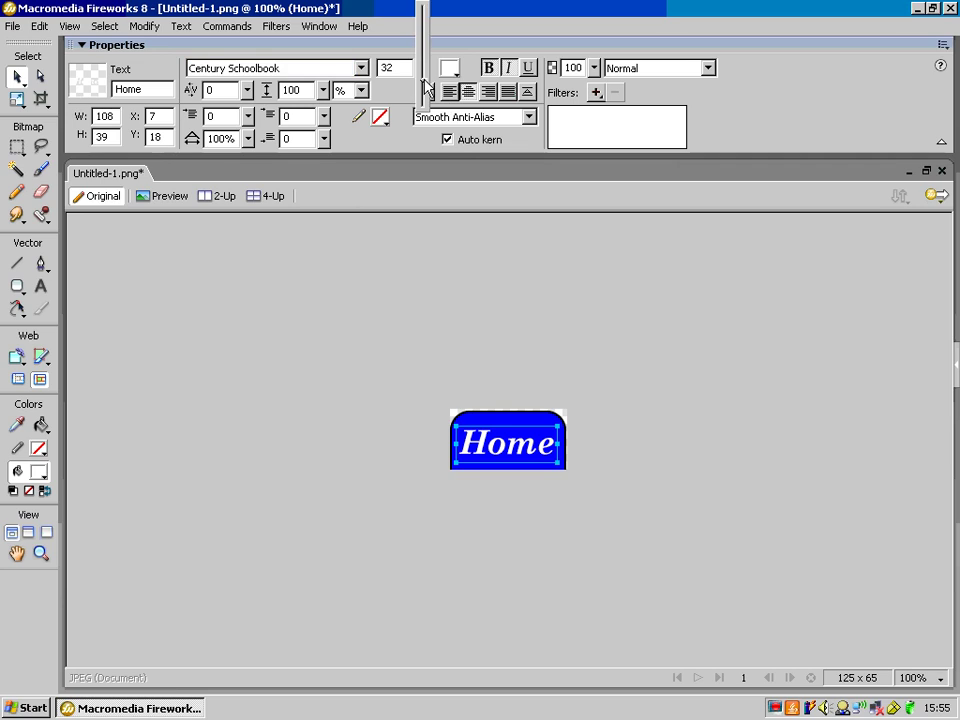
left_click_drag(425, 88, 426, 78)
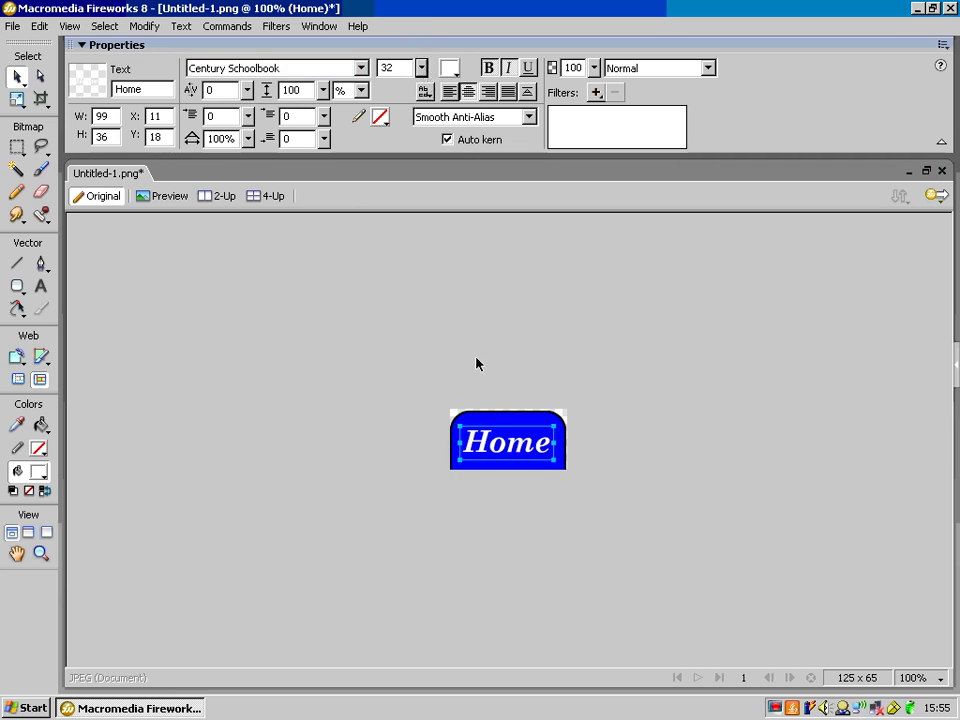
left_click_drag(538, 443, 538, 447)
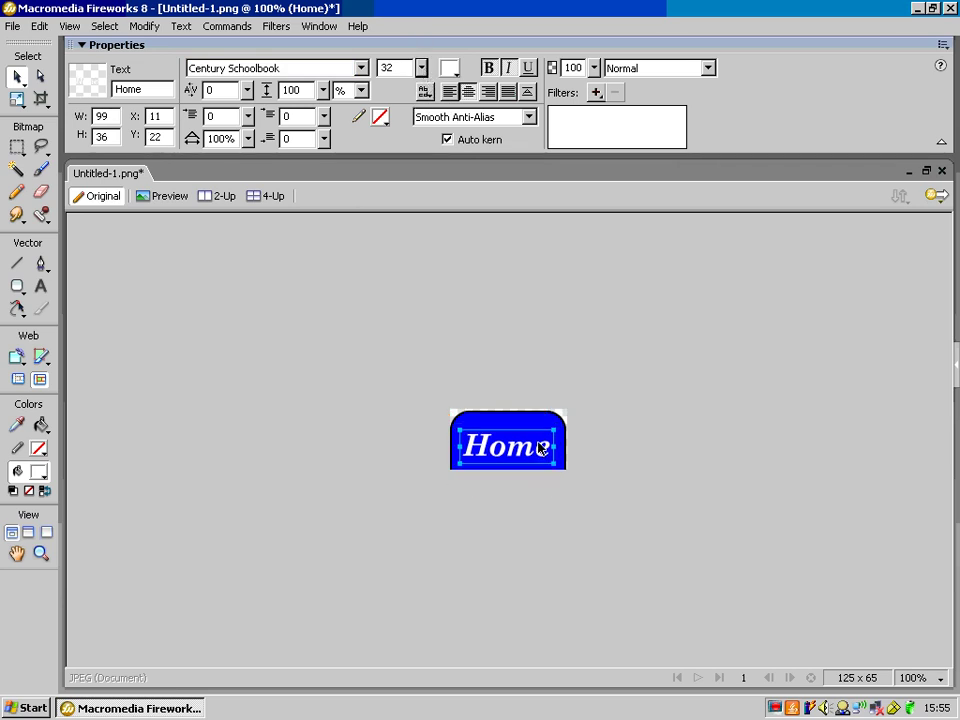
- Add a black outline to the Home text and nudge it 2 pixels to the right
left_click(380, 118)
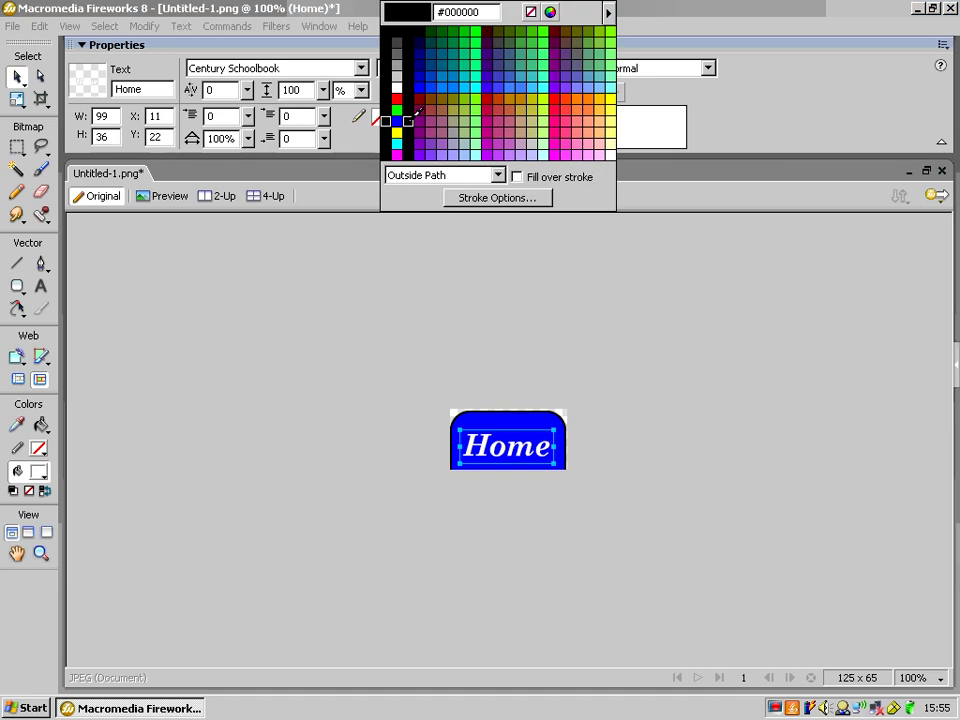
left_click(410, 120)
left_click(692, 466)
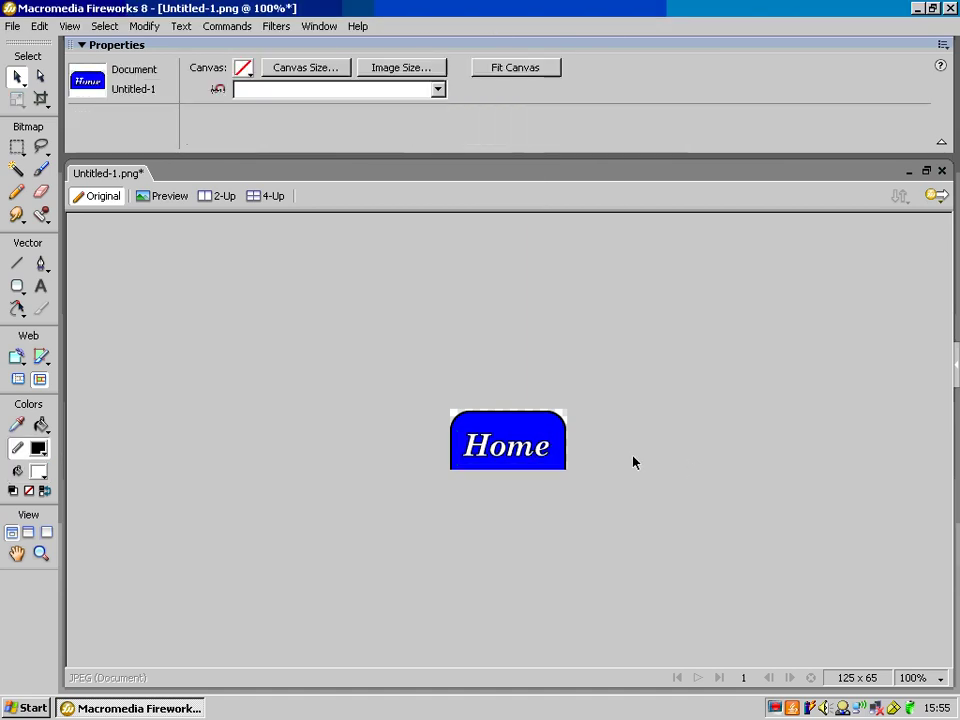
left_click(510, 458)
key("Right")
key("Right")
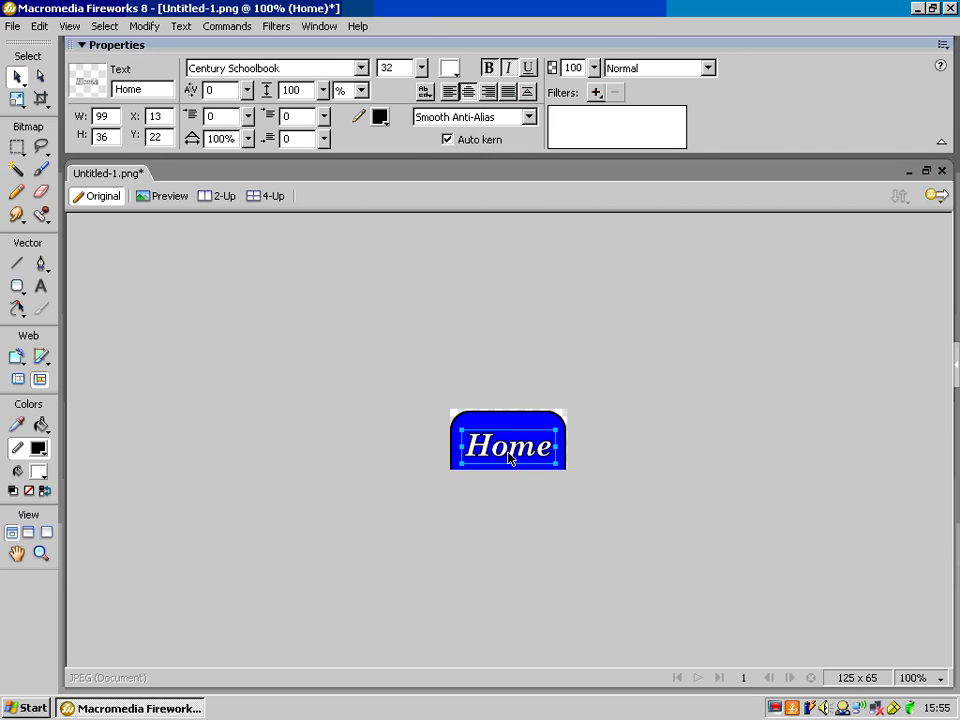
left_click(408, 453)
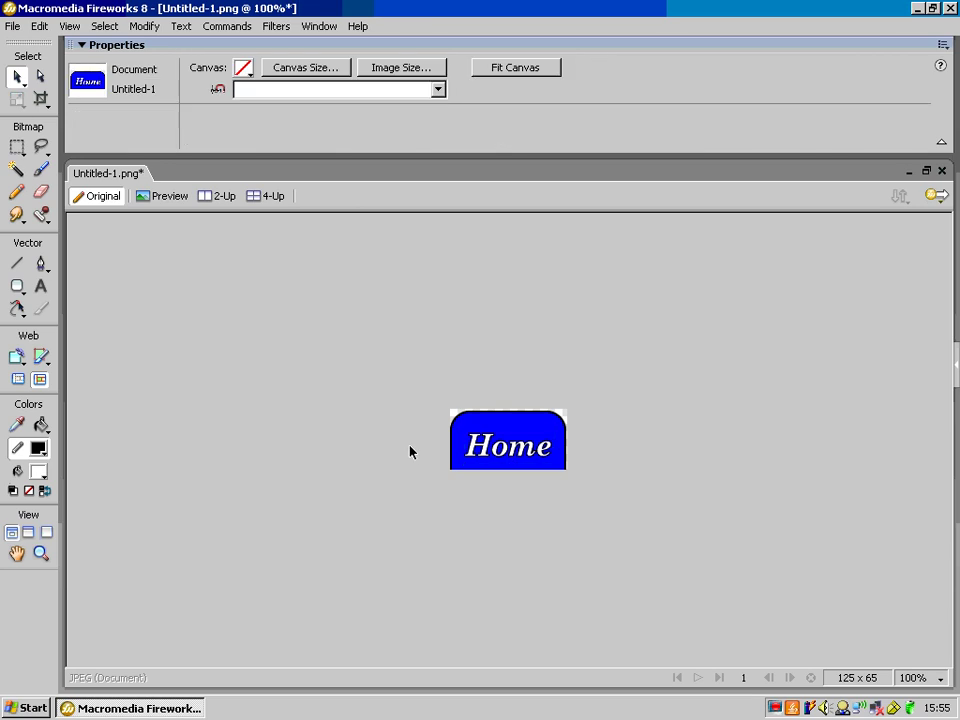
- Save the button as a Fireworks PNG file named home_up in the Tutorials folder
left_click(460, 464)
left_click(11, 27)
left_click(44, 148)
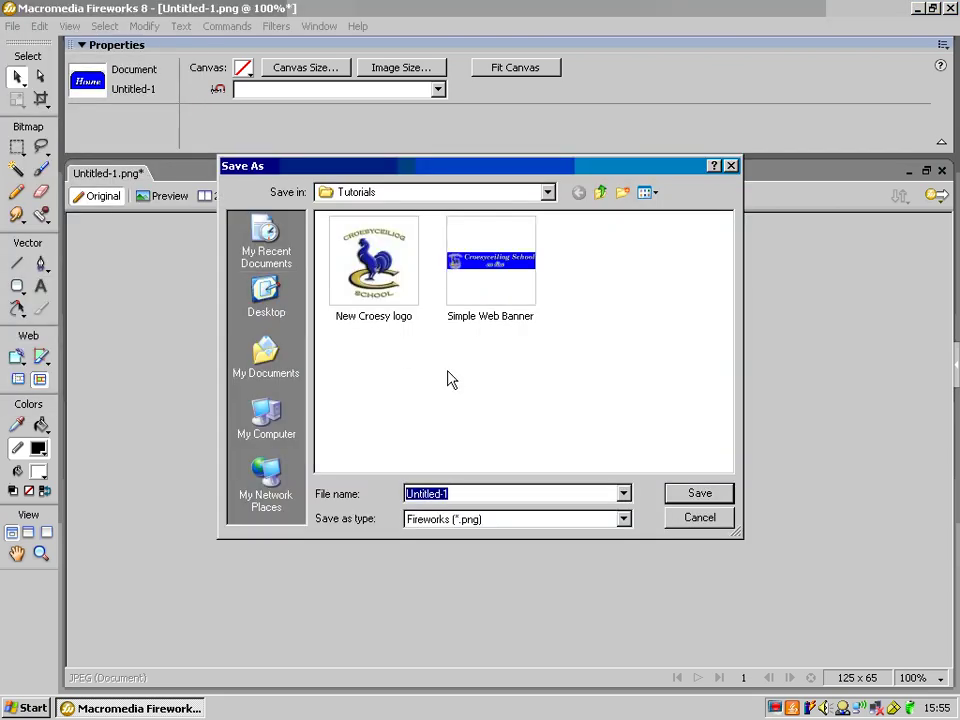
left_click(461, 493)
type("home_up")
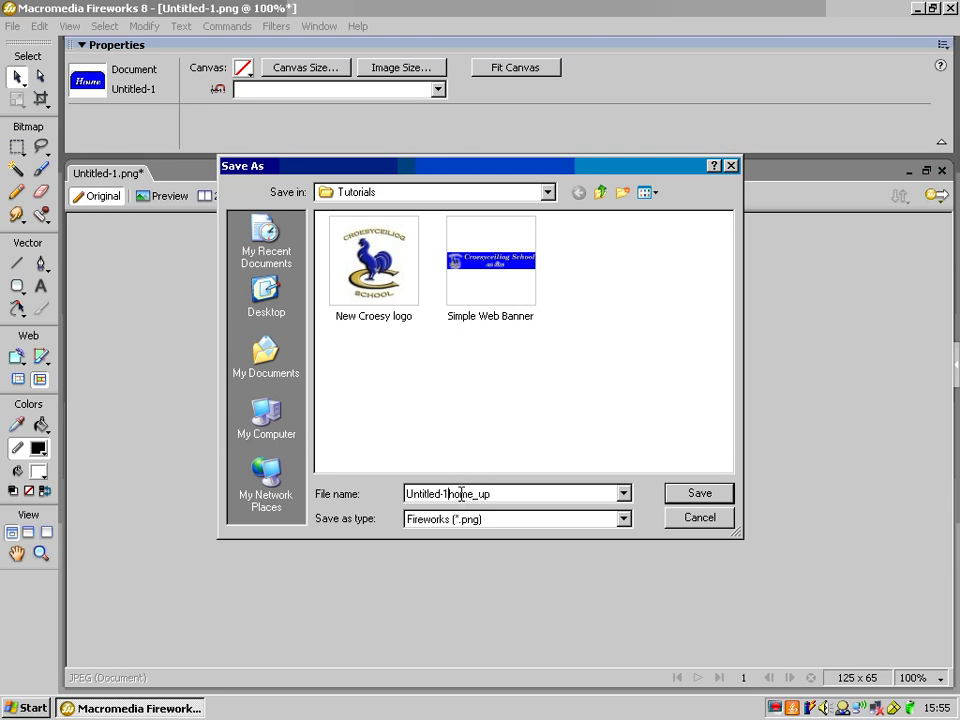
key("BackSpace")
key("BackSpace")
key("BackSpace")
key("BackSpace")
key("BackSpace")
key("BackSpace")
key("BackSpace")
key("BackSpace")
key("BackSpace")
key("BackSpace")
left_click(706, 492)
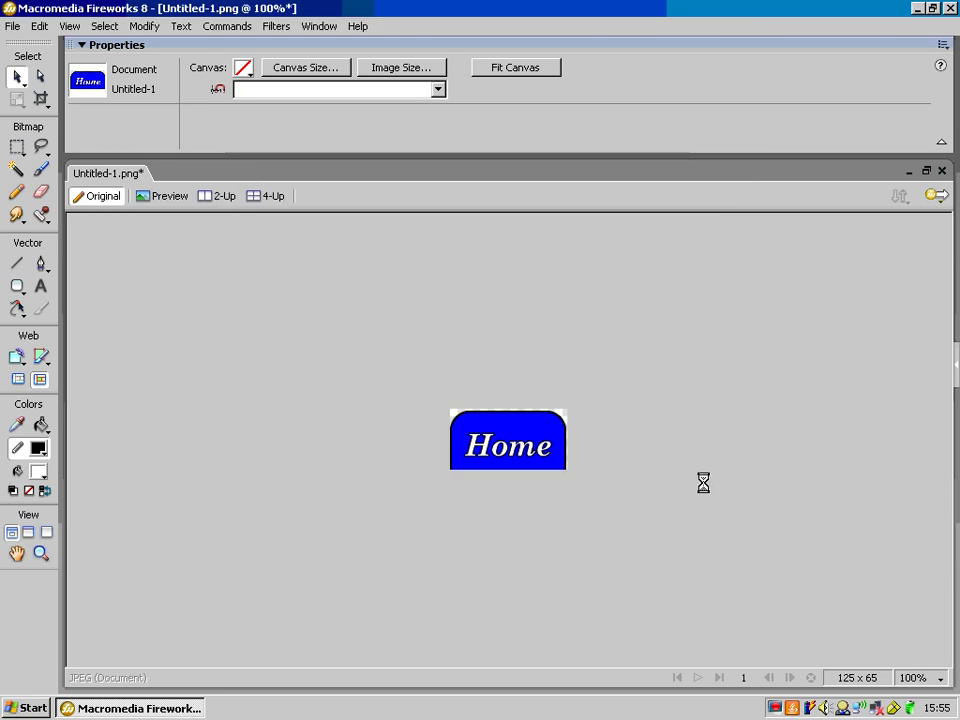
- Replace the button's Home label text with "News"
left_click(548, 452)
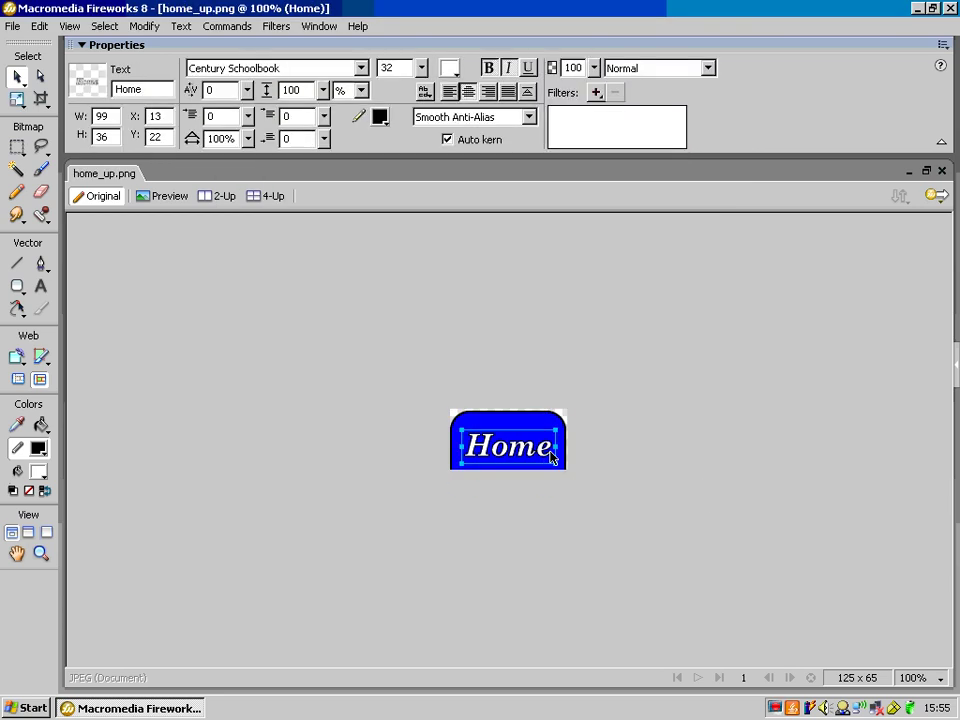
left_click(41, 287)
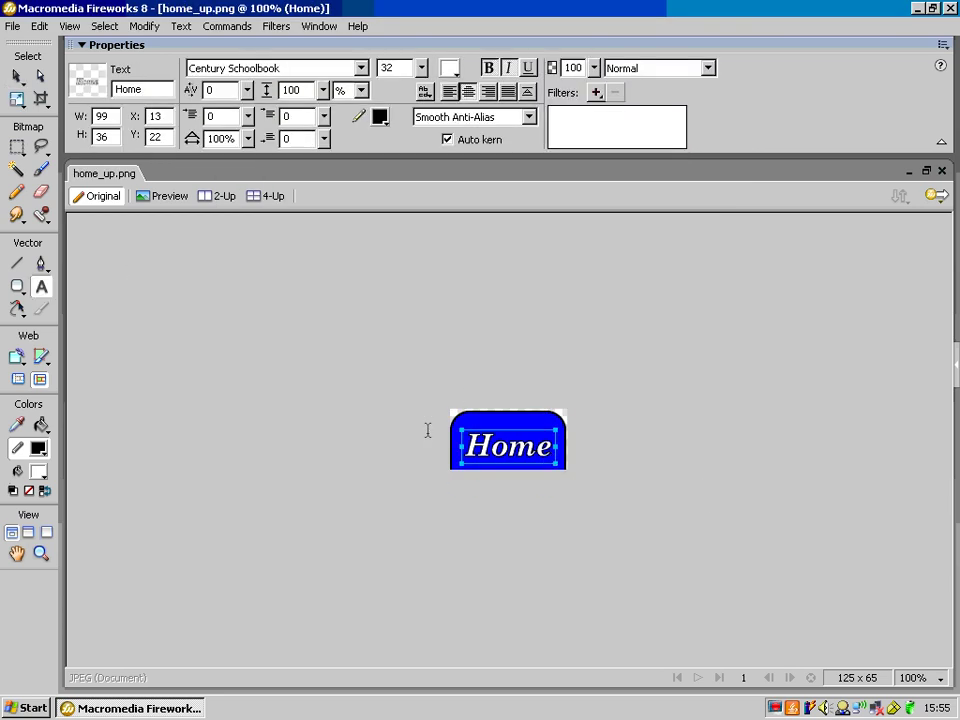
left_click(552, 452)
left_click_drag(552, 452, 467, 455)
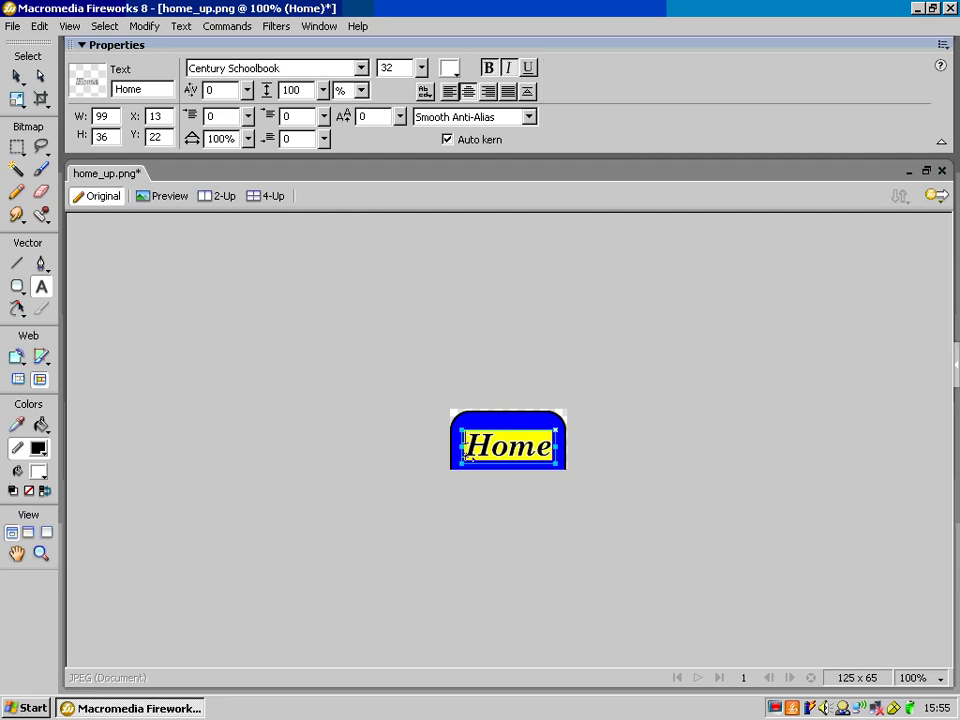
type("News")
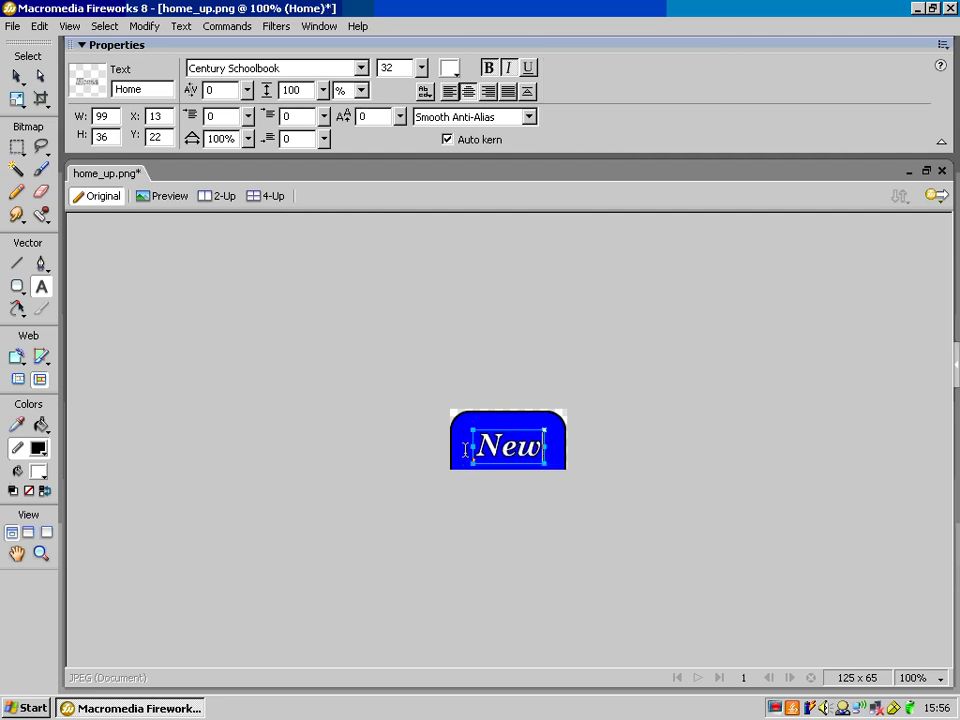
- Save the News button as a new Fireworks PNG file named news_up in the Tutorials folder
left_click(12, 26)
left_click(55, 172)
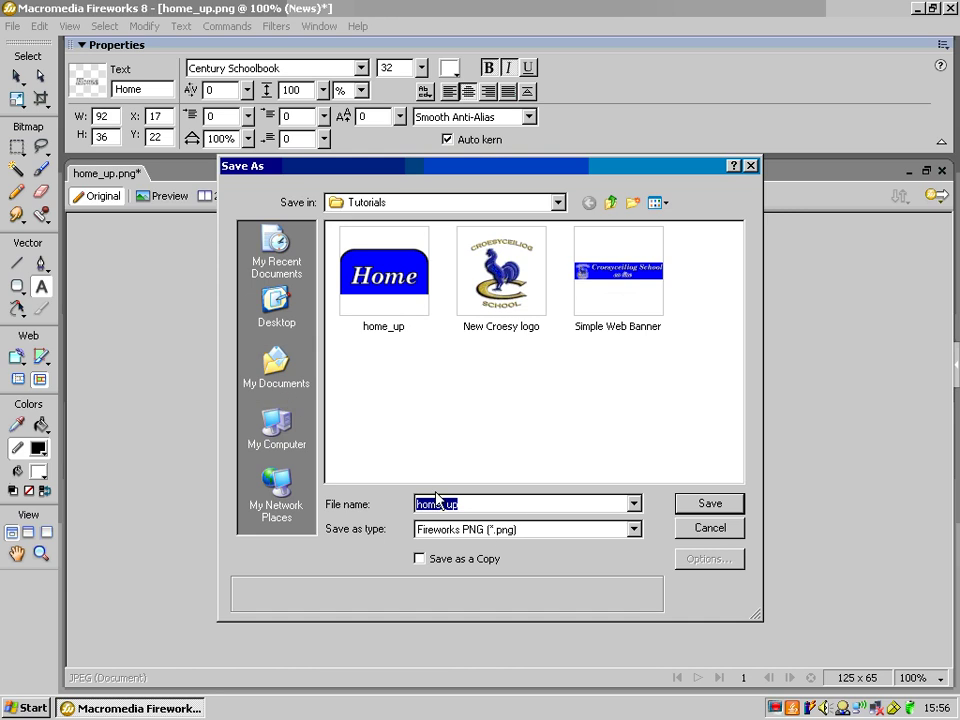
left_click_drag(443, 503, 401, 506)
type("news")
key("Return")
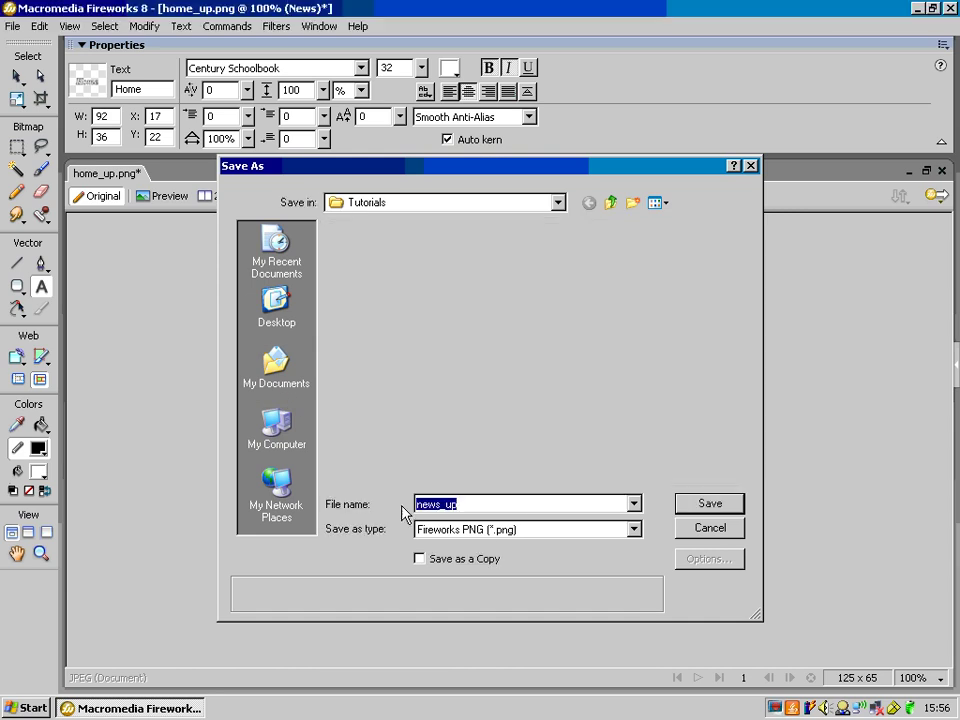
- Change the button label to "Biog" and save it as a new Fireworks PNG named biog_up in the Tutorials folder
left_click_drag(550, 446, 472, 442)
type("Biog")
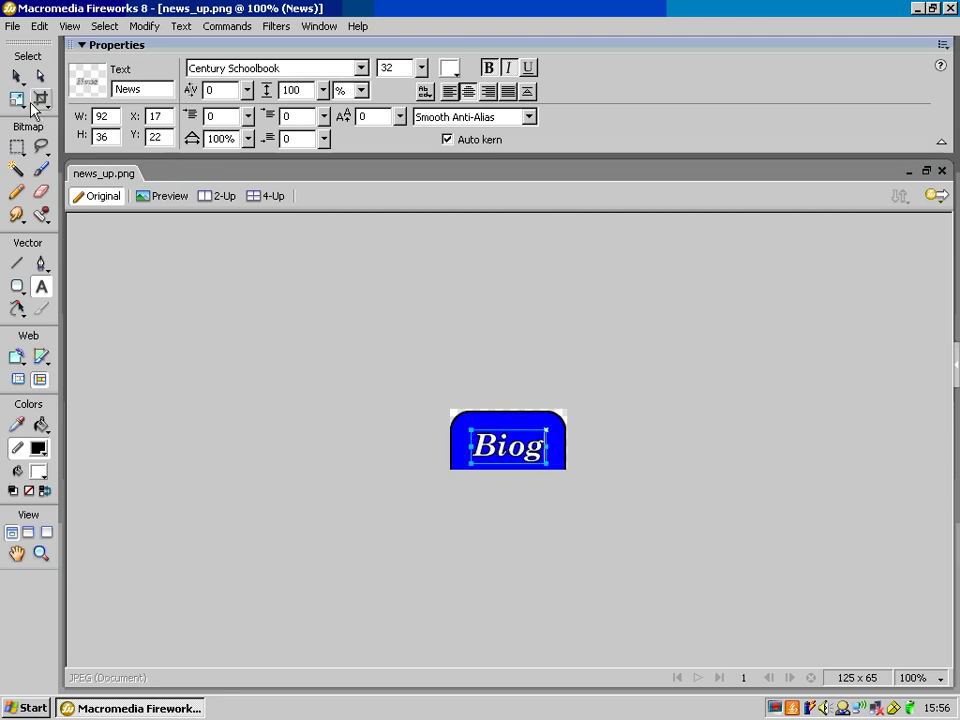
left_click(14, 26)
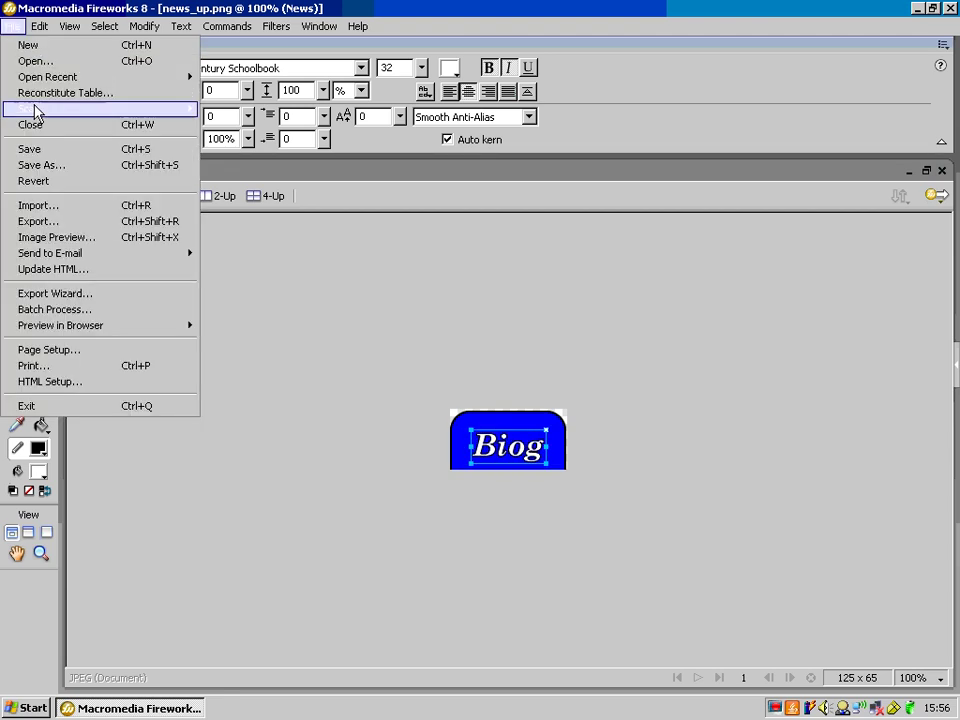
left_click(55, 166)
left_click_drag(437, 501, 407, 510)
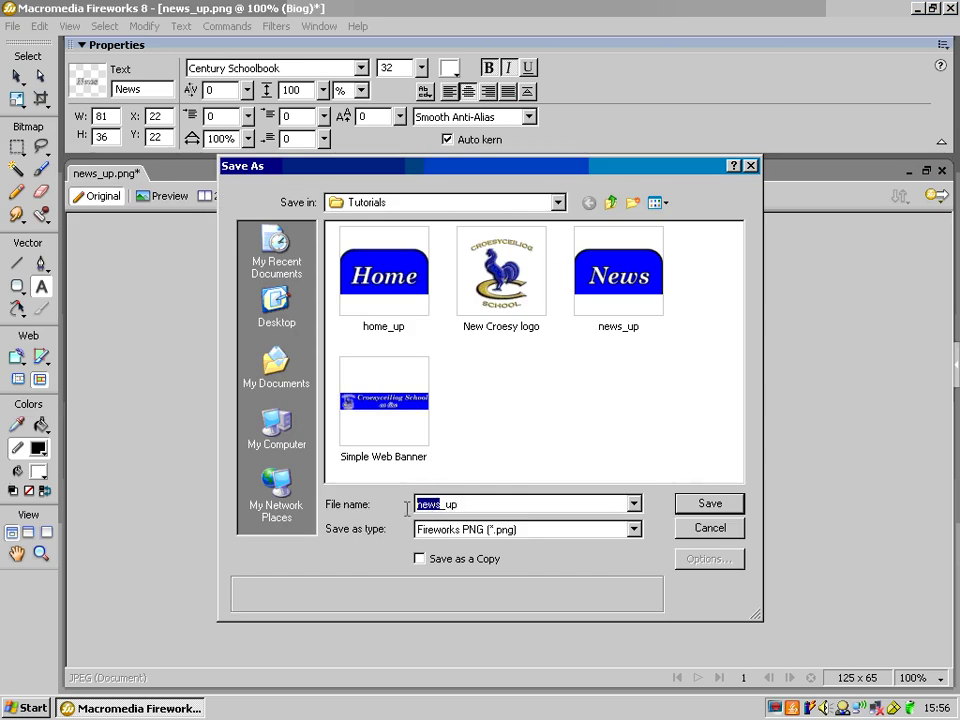
type("bio")
left_click(706, 505)
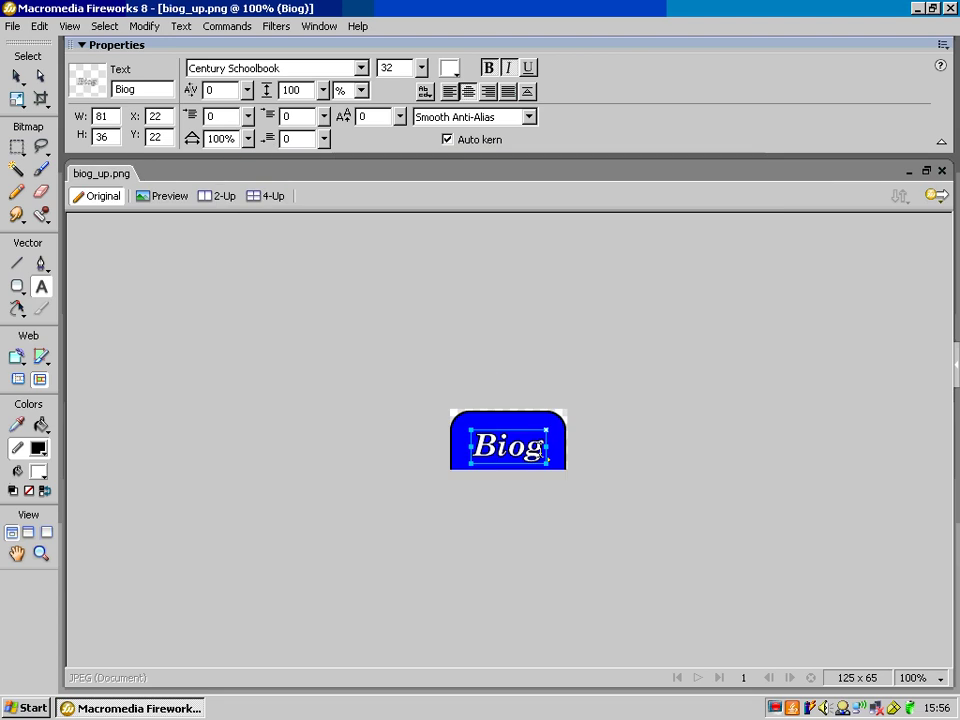
- Change the button label to "Pics" and save it as a new Fireworks PNG named pics_up in the Tutorials folder
left_click_drag(545, 449, 438, 452)
type("Pi")
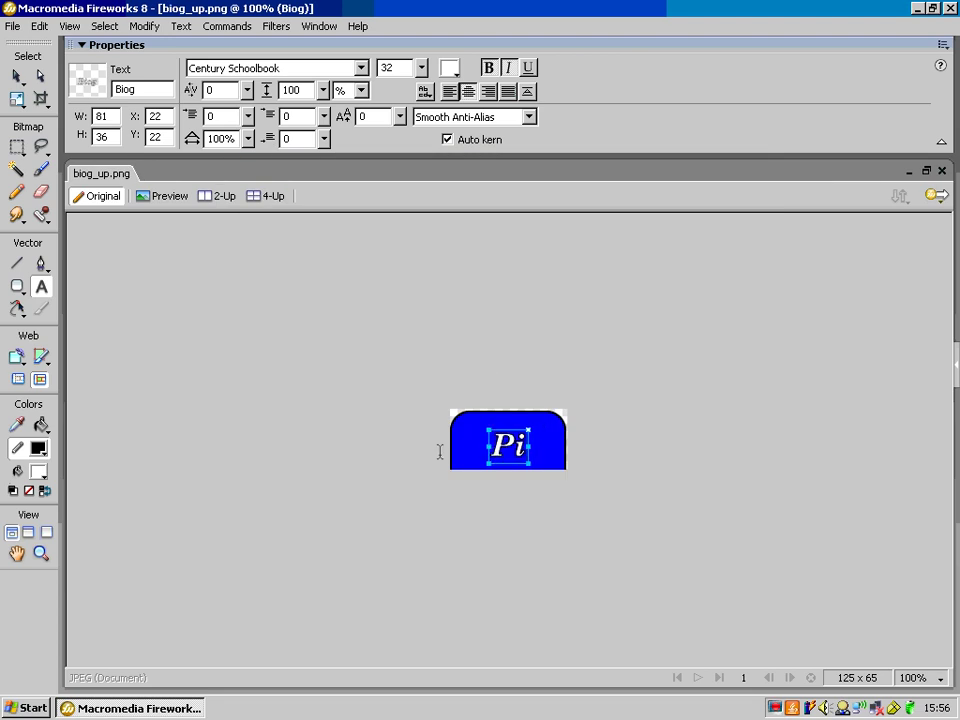
type("cs")
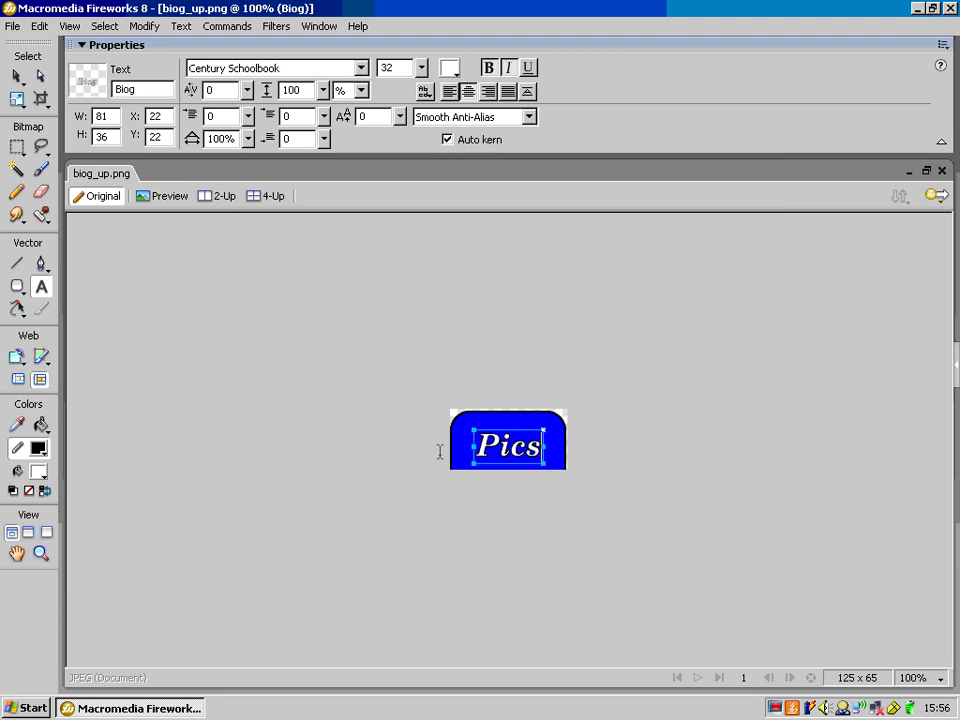
left_click(16, 28)
left_click(75, 165)
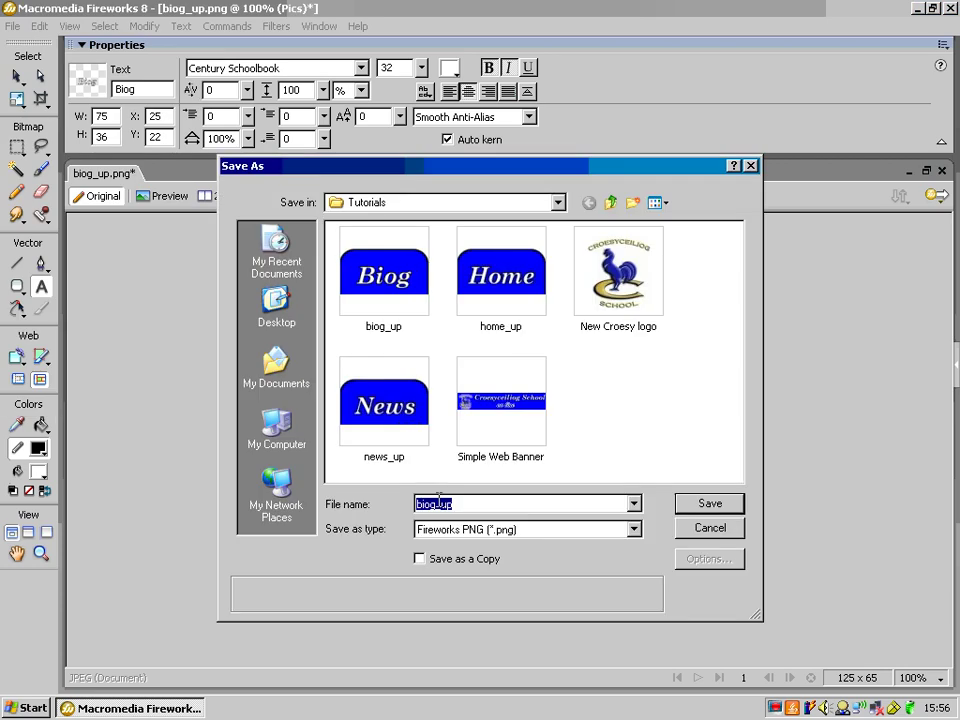
left_click_drag(437, 504, 397, 515)
type("pics")
left_click(703, 504)
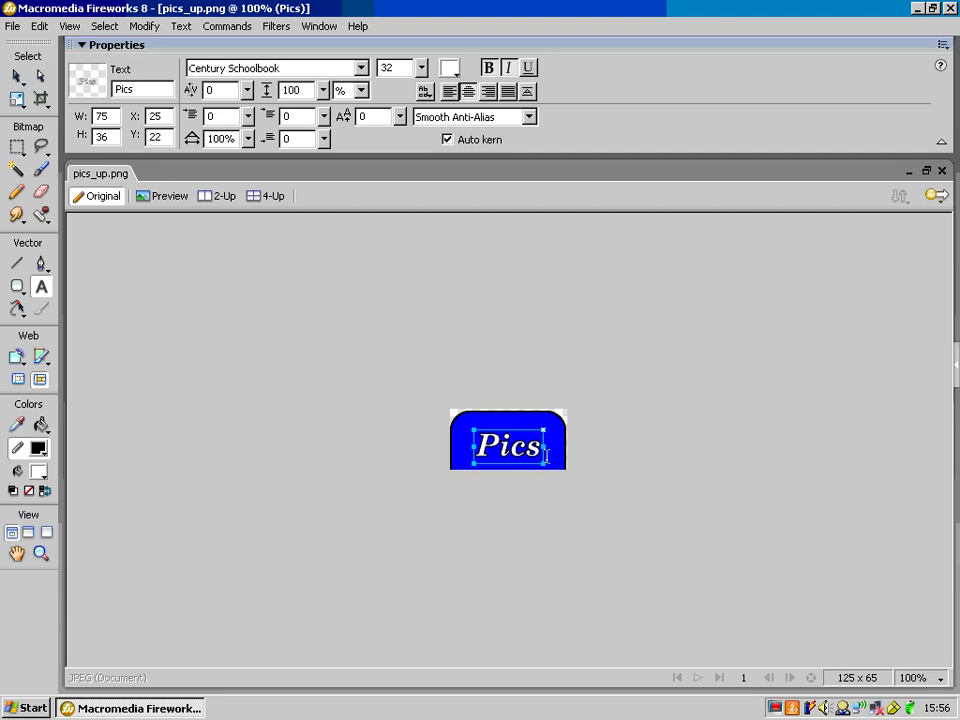
- Change the button label to "Links" and save it as a new Fireworks PNG named Links_up in the Tutorials folder
left_click_drag(543, 455, 480, 452)
type("Links")
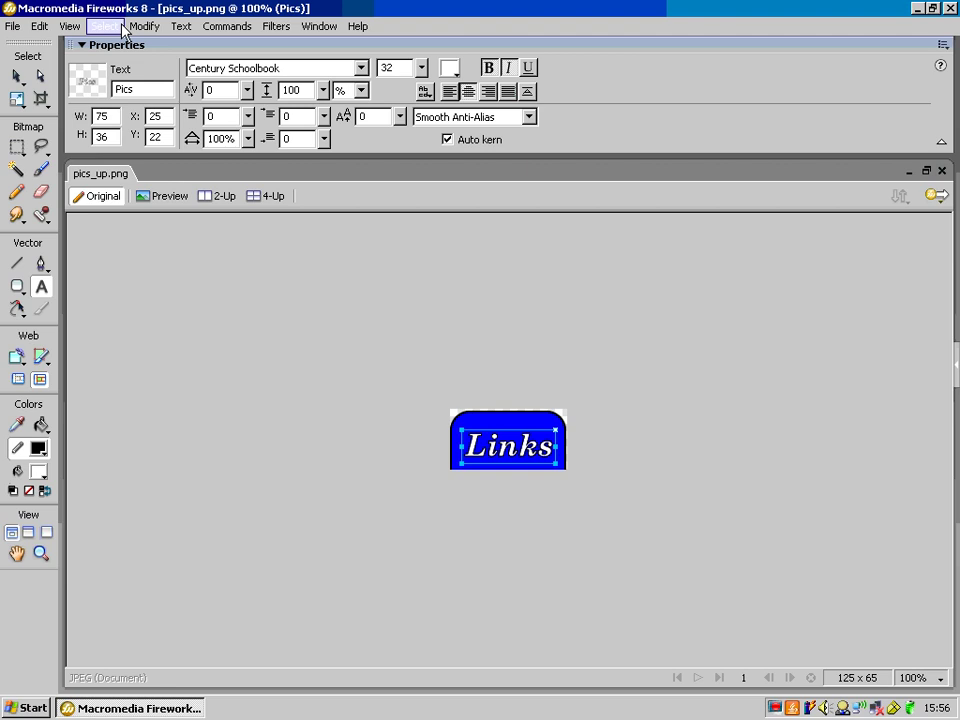
left_click(13, 26)
left_click(54, 166)
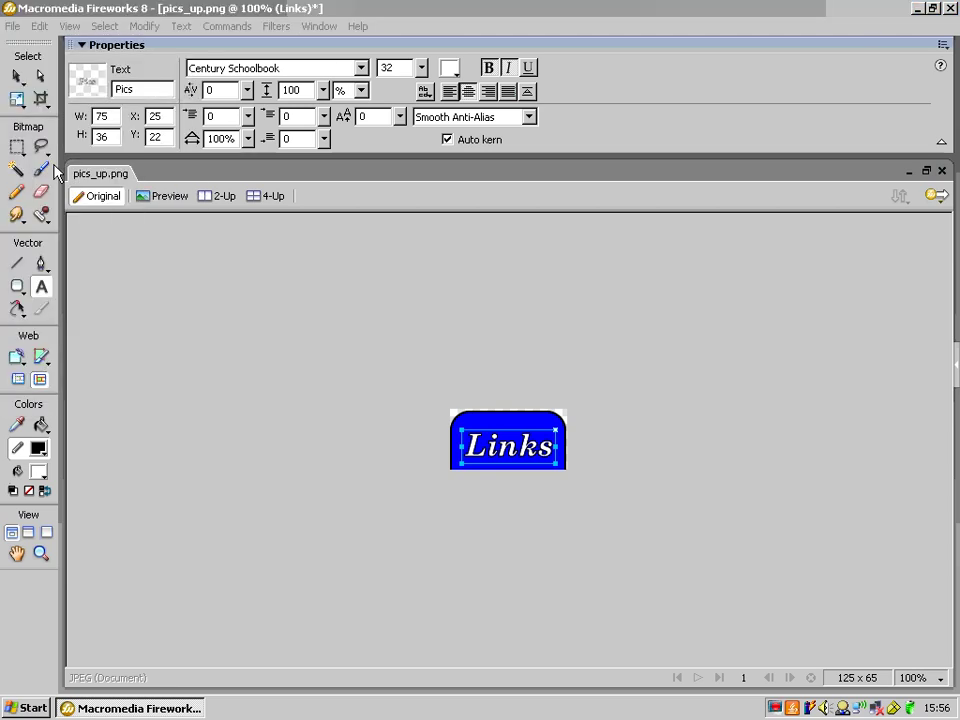
left_click(437, 504)
left_click_drag(437, 504, 401, 514)
type("L")
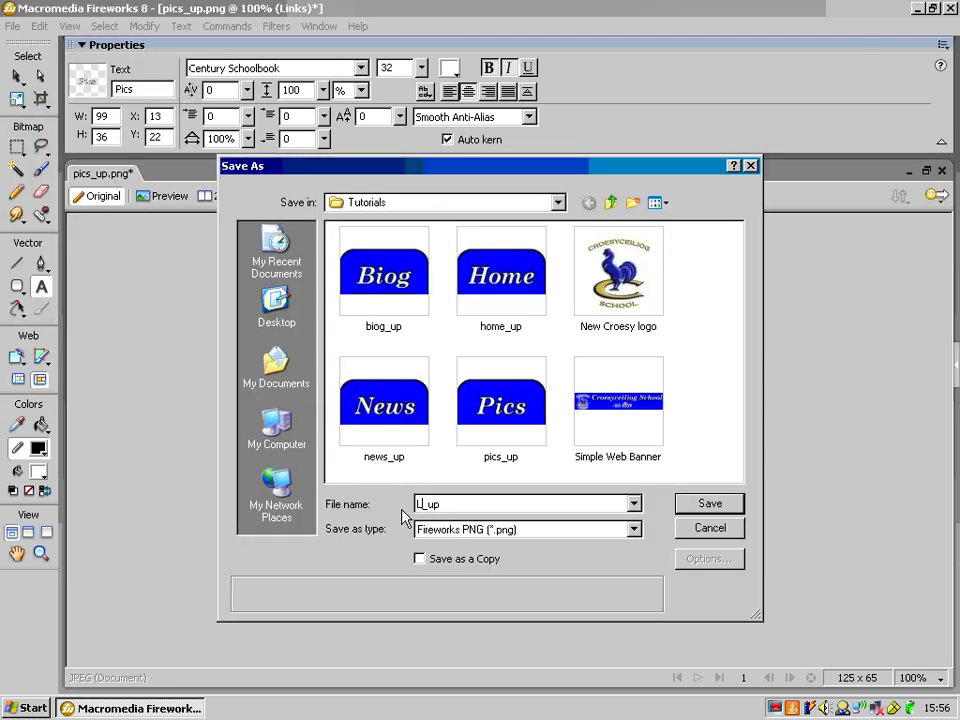
type("inks")
left_click(710, 503)
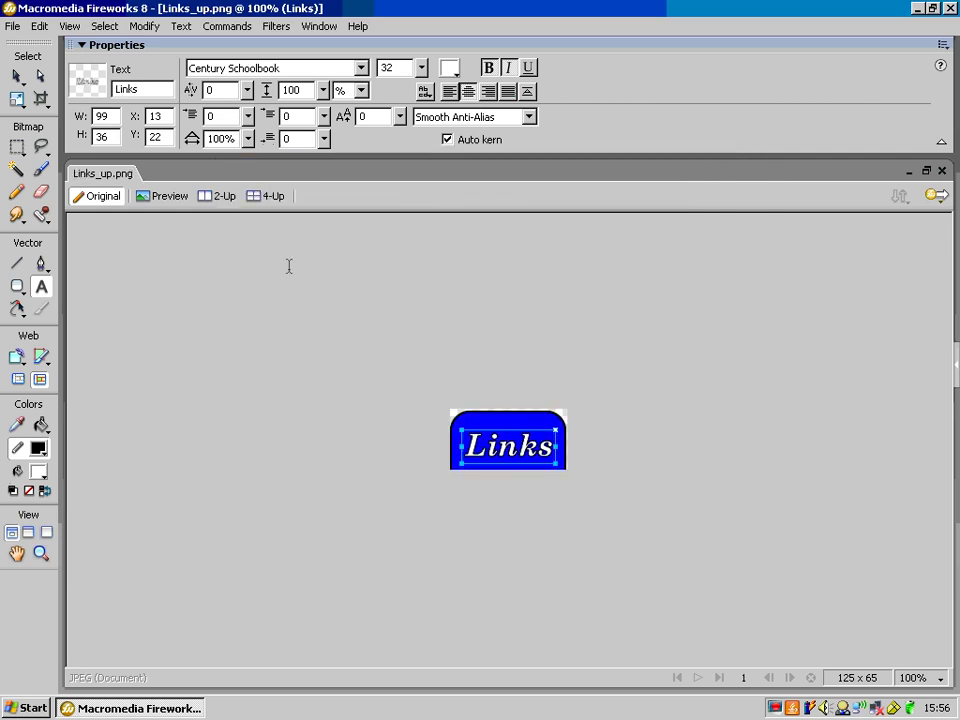
- Fill the rounded rectangle behind the Links label with yellow (#FFFF00)
left_click(17, 76)
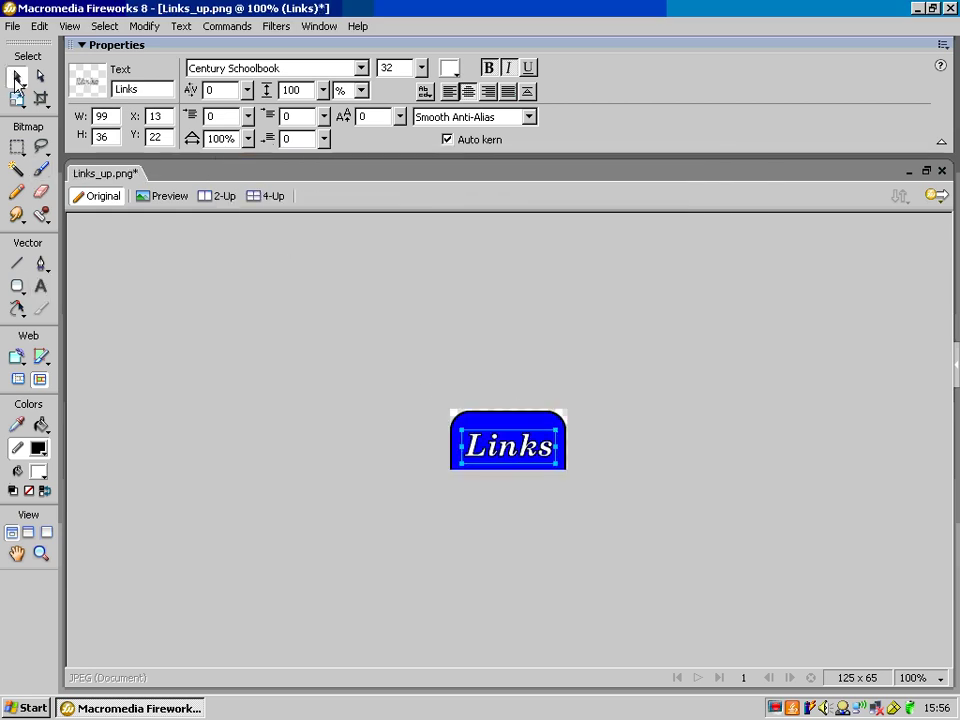
left_click(420, 443)
left_click(524, 425)
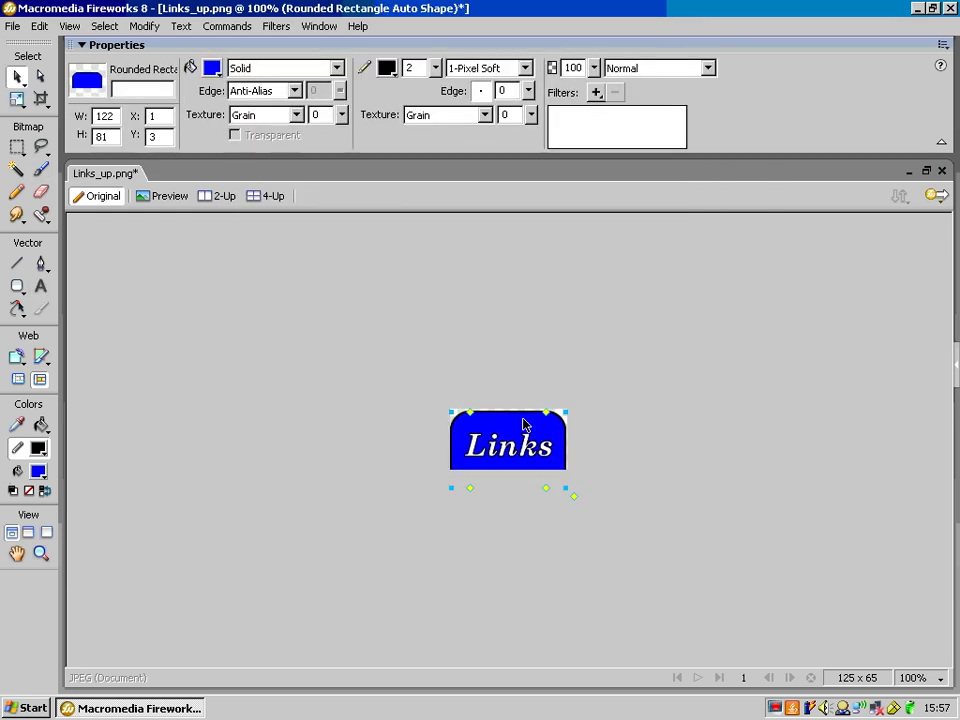
left_click(211, 67)
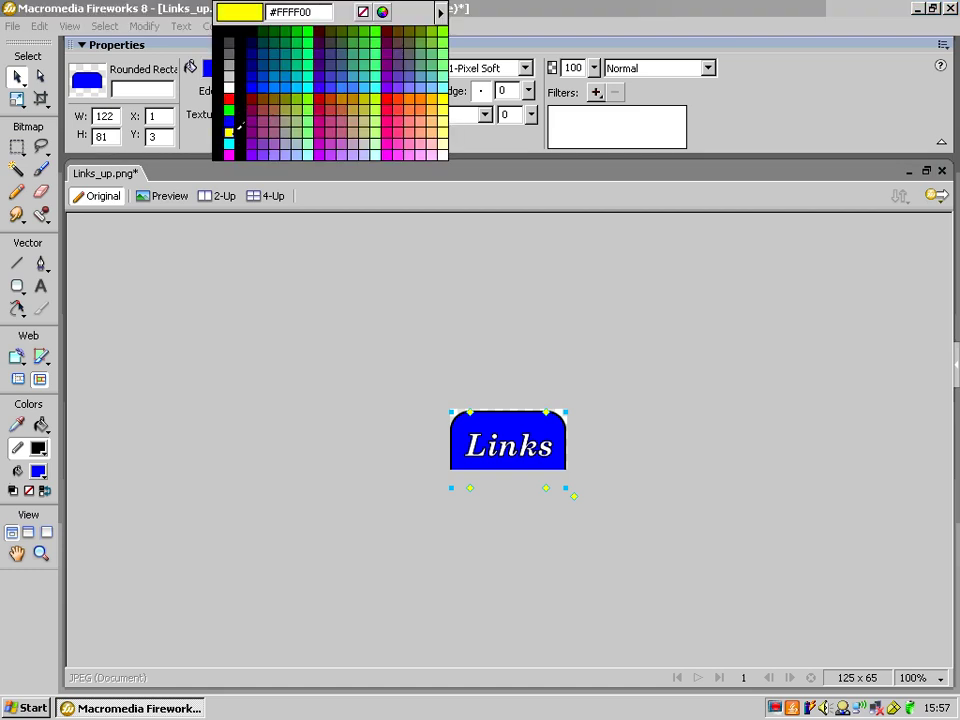
left_click(231, 130)
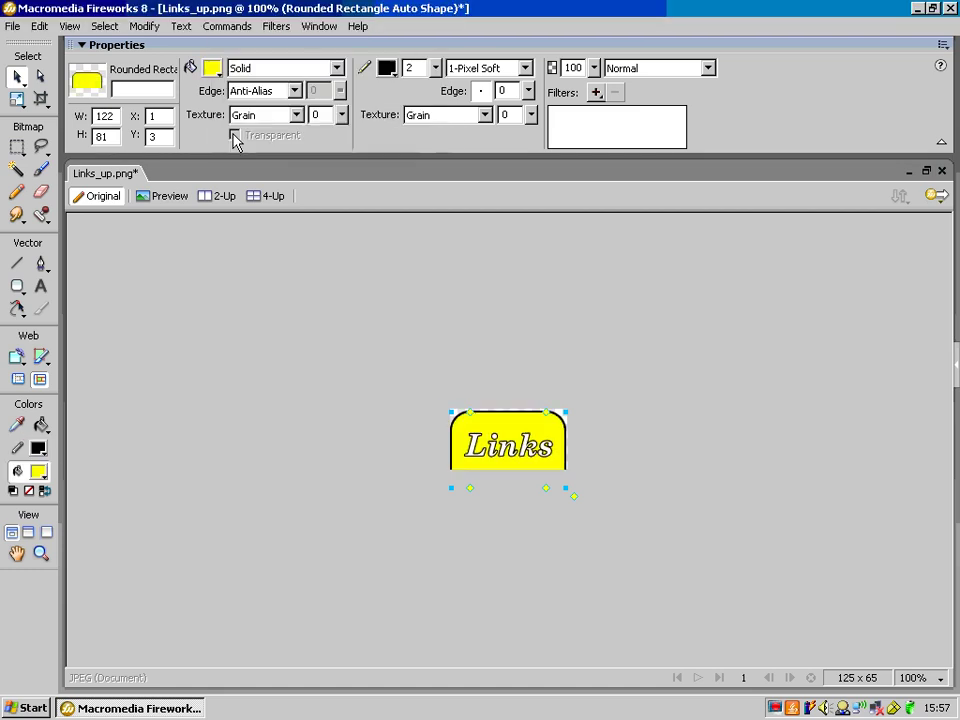
- Give the Links label a black fill and a white outline, and deselect it
left_click(416, 405)
left_click(491, 452)
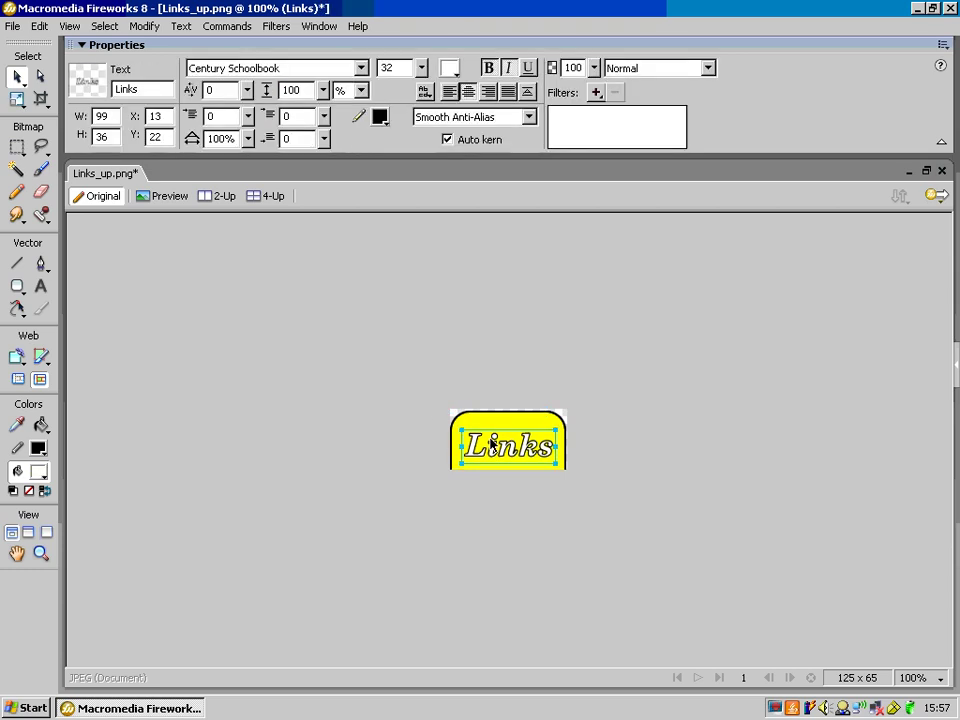
left_click(449, 68)
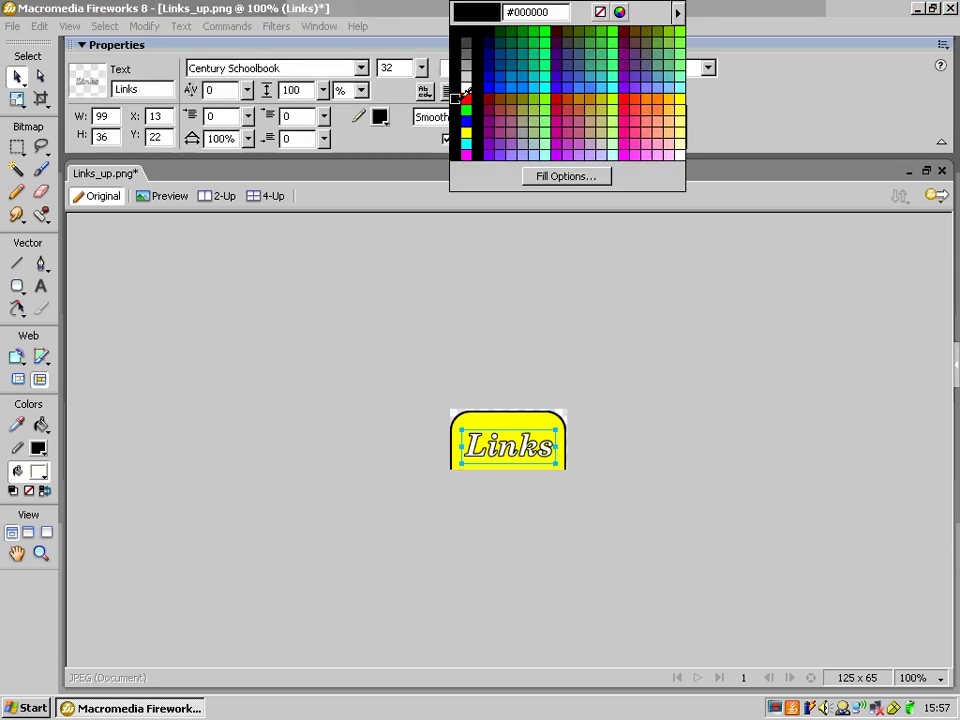
left_click(476, 86)
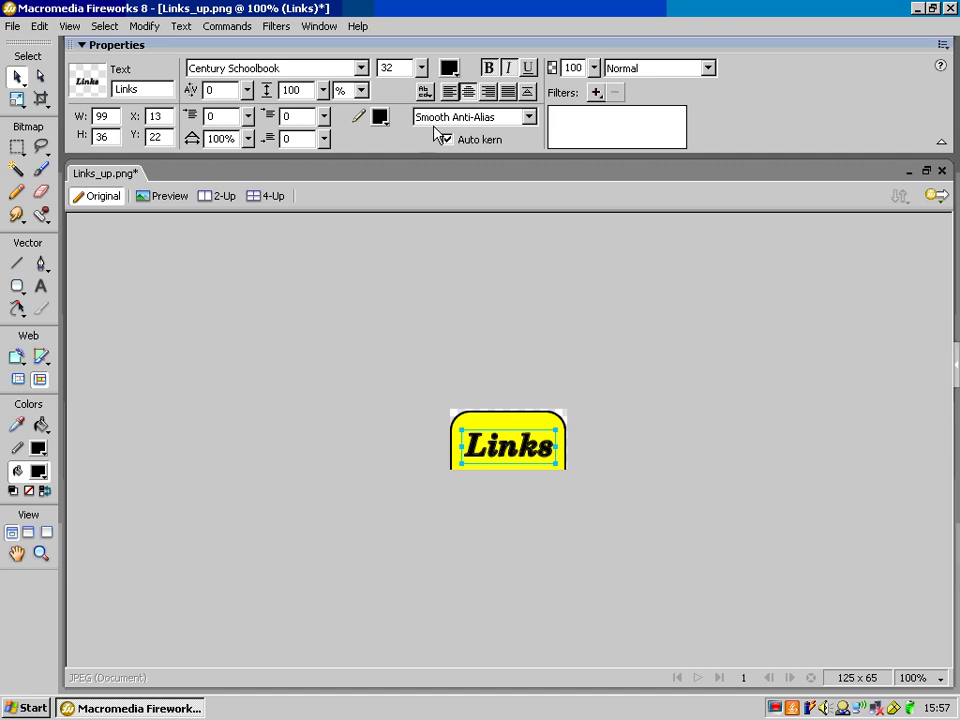
left_click(380, 116)
left_click(398, 86)
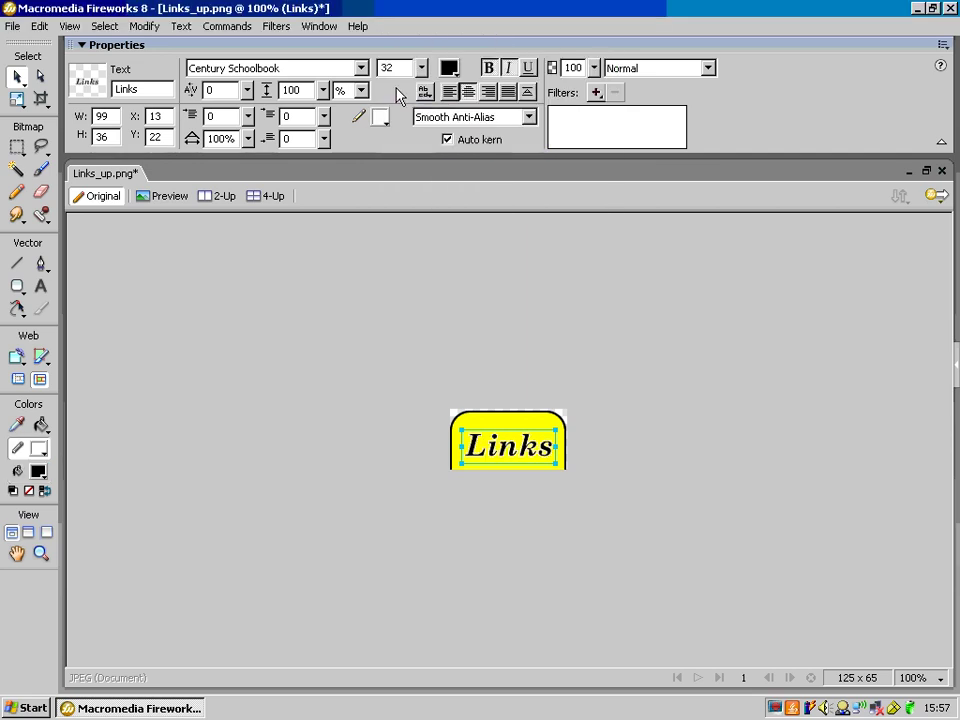
left_click(321, 239)
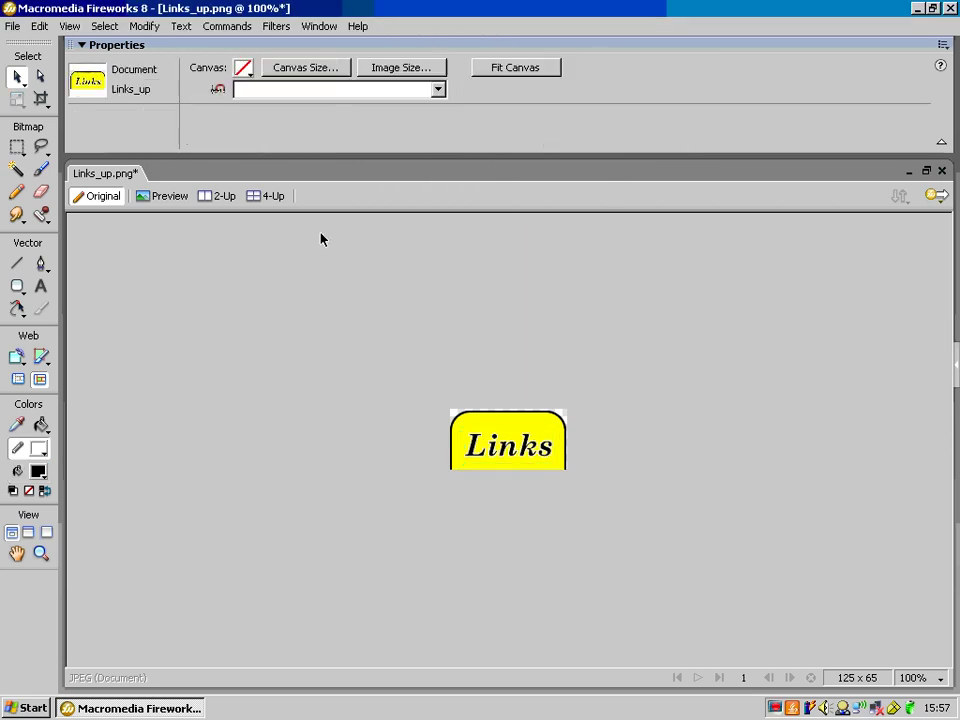
- Save the yellow Links button as a new Fireworks PNG named Links_over in the Tutorials folder
left_click(12, 26)
left_click(62, 172)
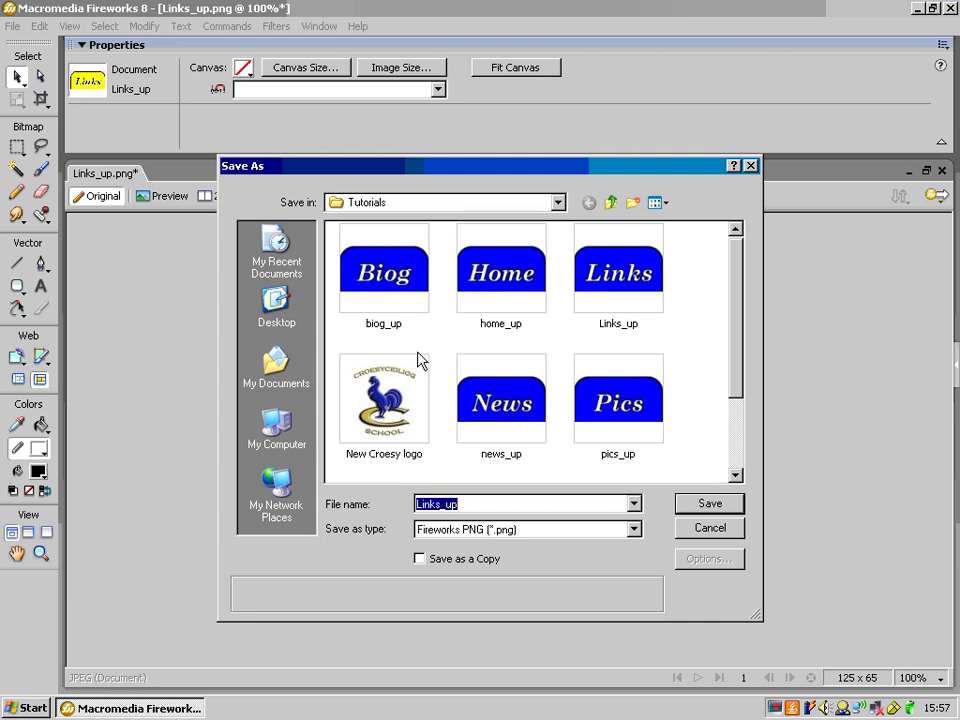
left_click(480, 502)
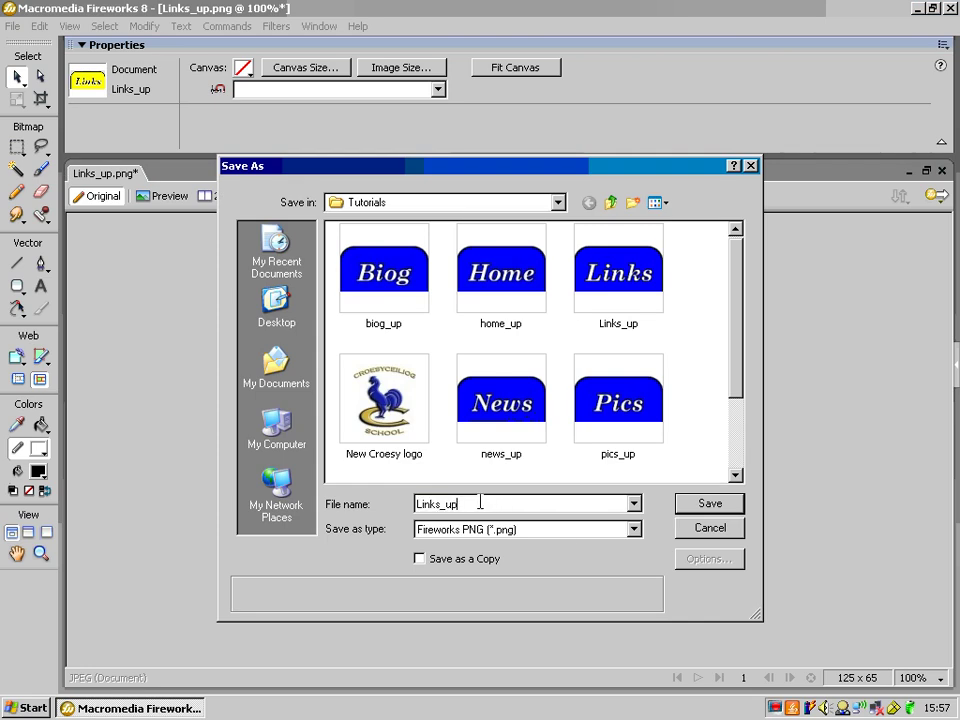
type("over")
key("Return")
- Replace the yellow button's Links label text with "Pics"
left_click(527, 446)
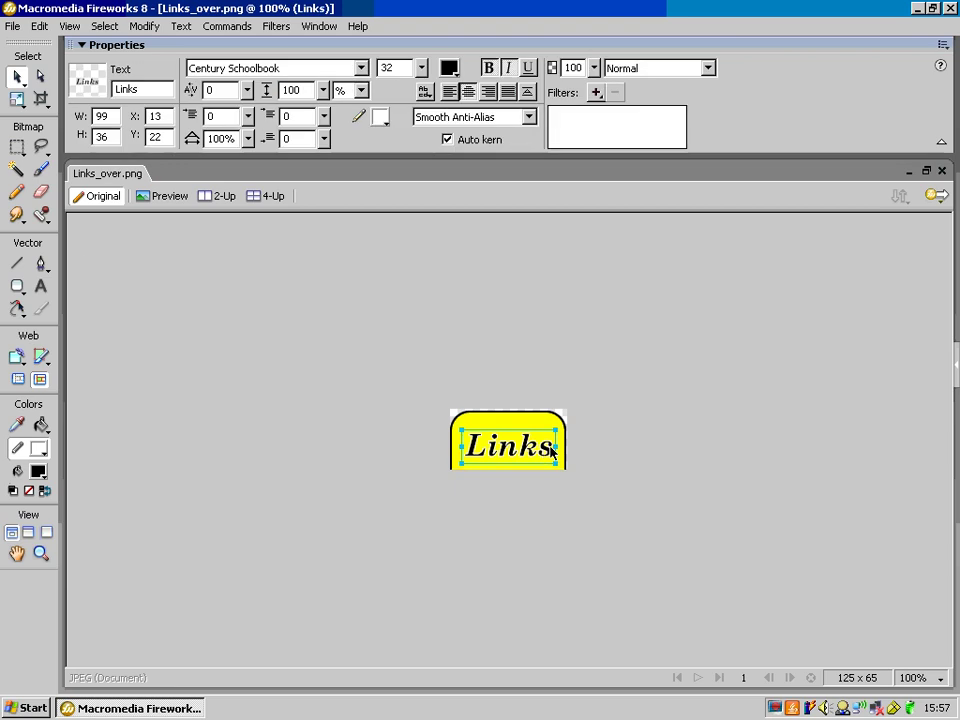
left_click(42, 288)
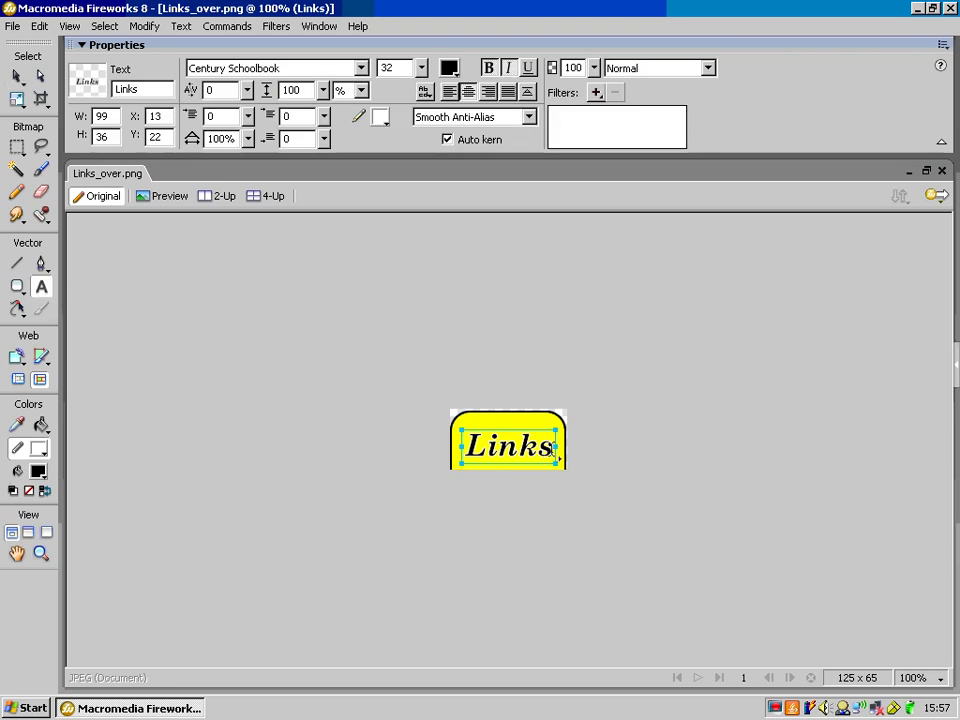
left_click_drag(556, 456, 451, 462)
type("Pics")
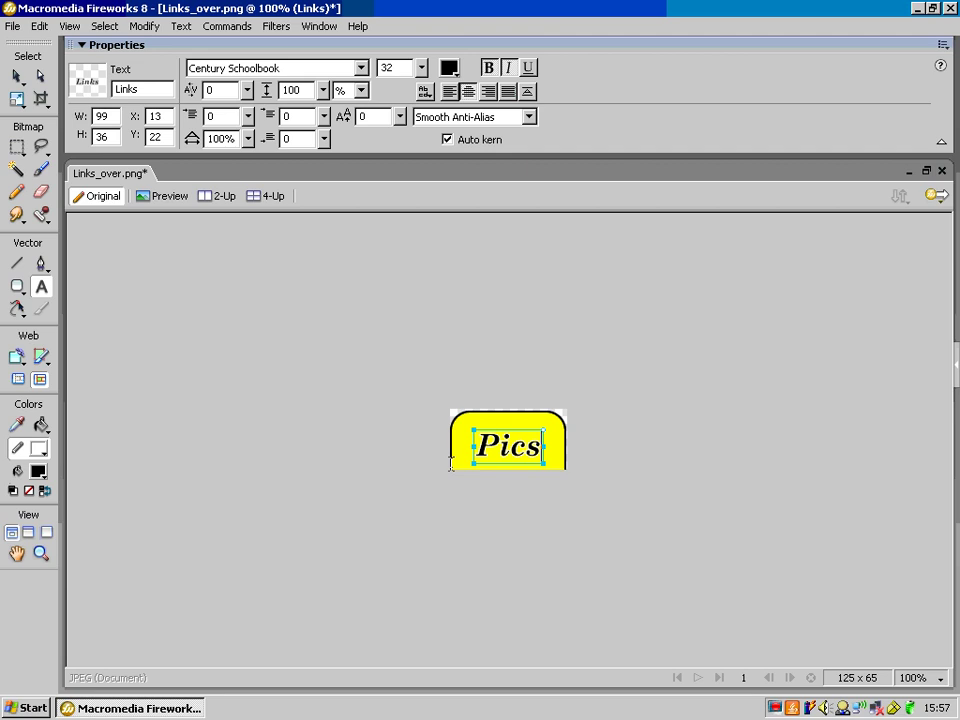
- Save the yellow Pics button as a new Fireworks PNG named pics_over in the Tutorials folder
left_click(15, 33)
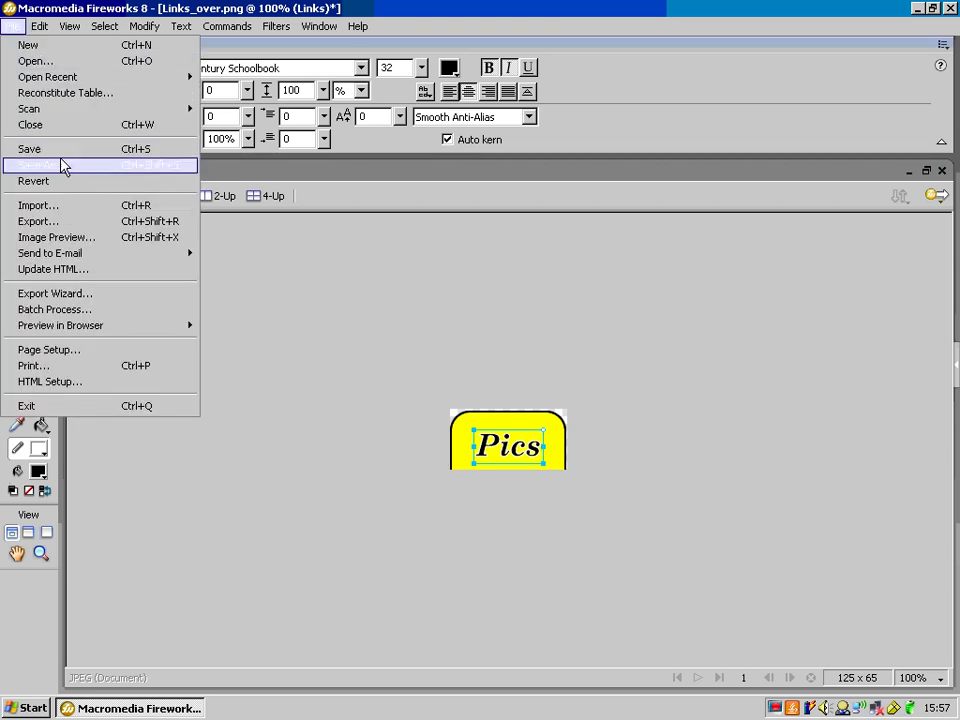
left_click(64, 164)
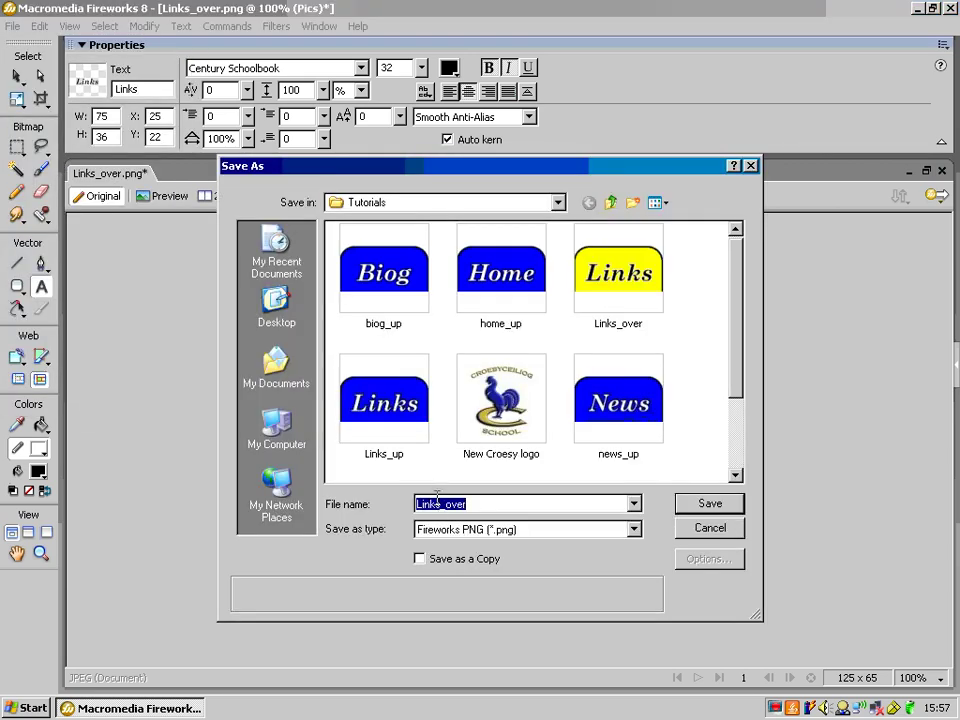
left_click_drag(439, 503, 381, 508)
type("pics")
key("Return")
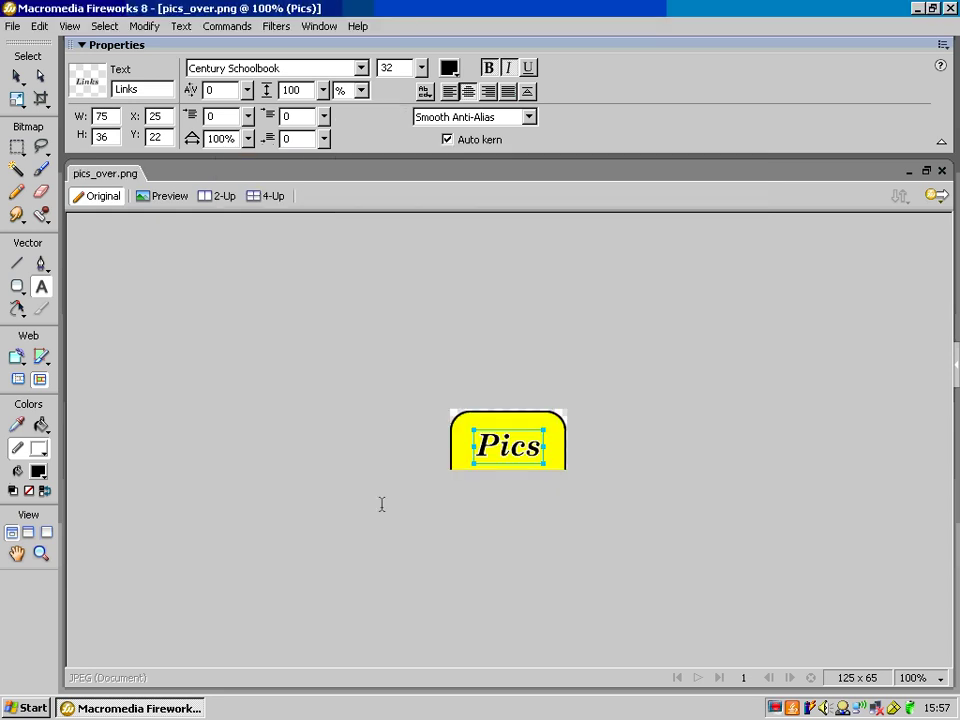
- Replace the yellow button's label with "News" and save it as a new Fireworks PNG named news_over in the Tutorials folder
left_click_drag(538, 447, 437, 447)
type("News")
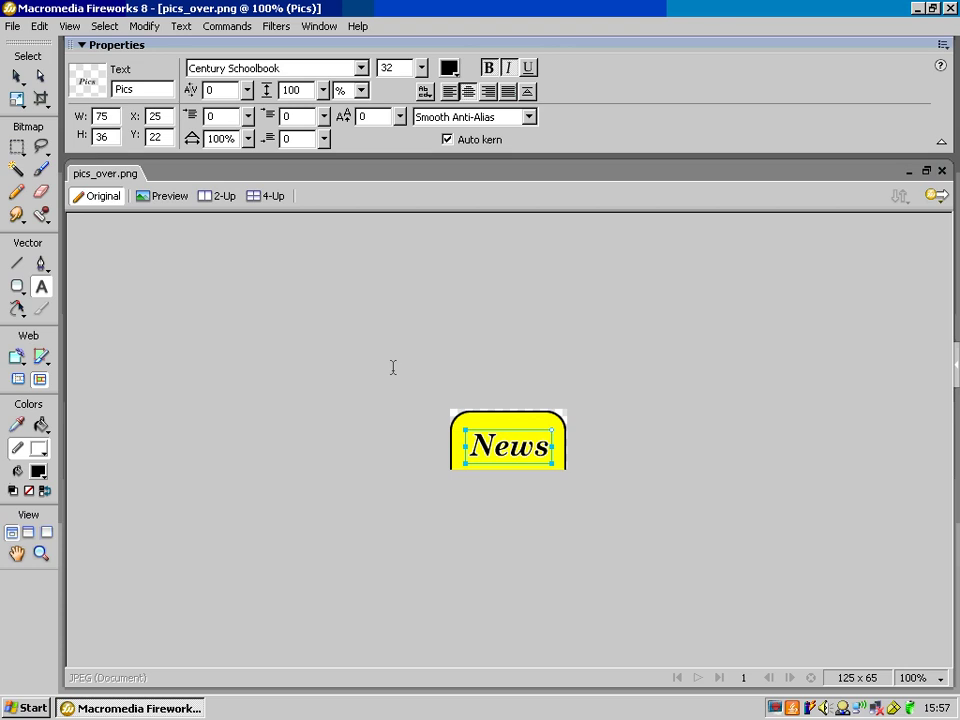
left_click(12, 26)
left_click(57, 165)
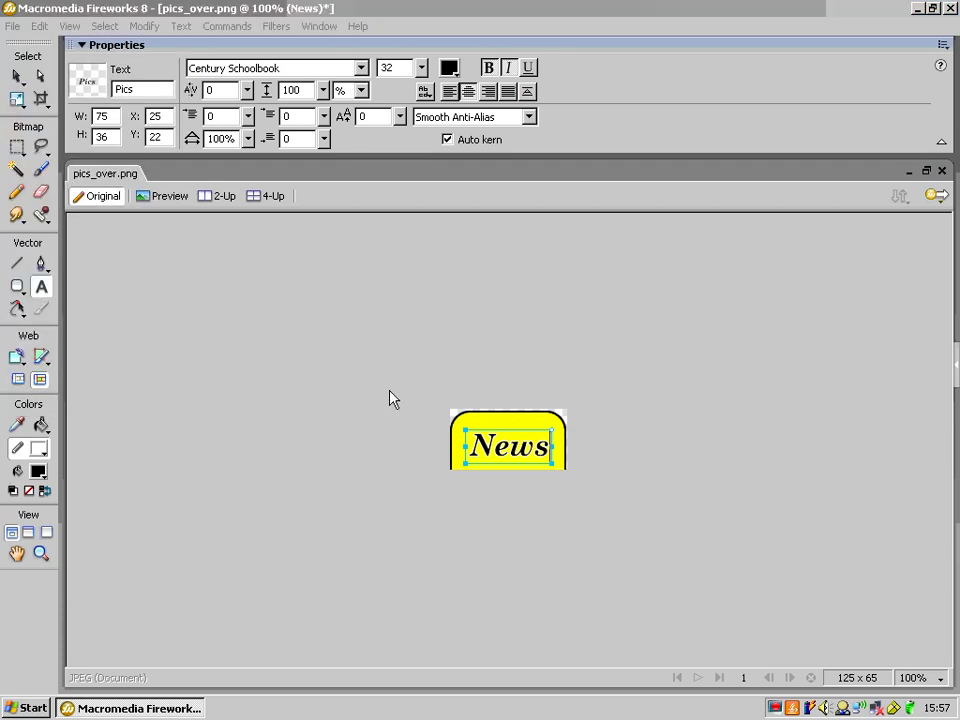
left_click_drag(437, 504, 406, 503)
type("news_over")
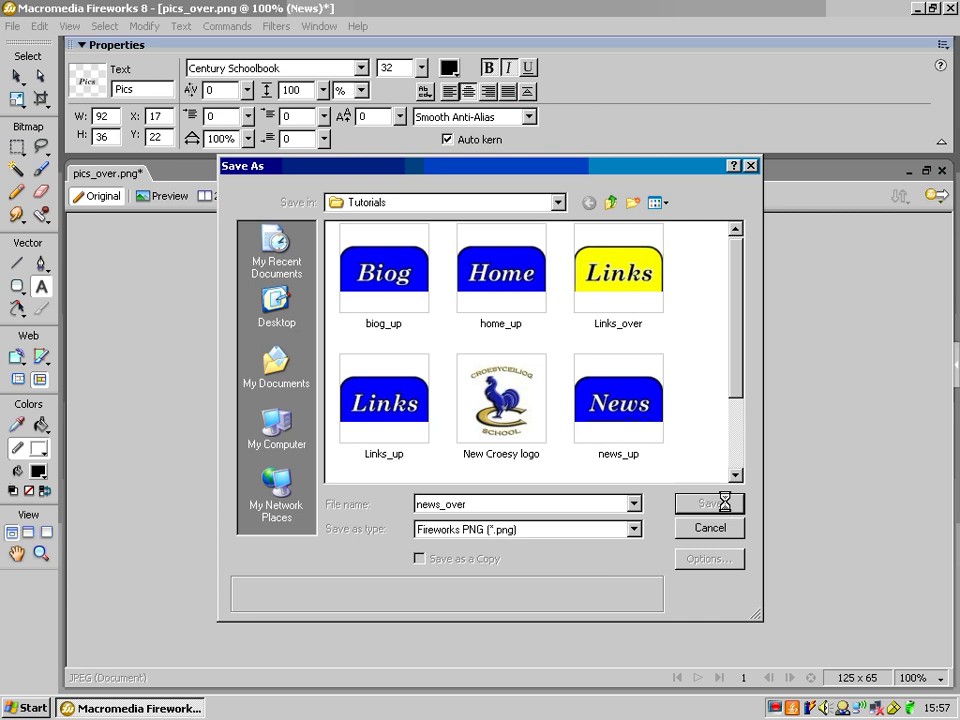
left_click(729, 506)
- Change the yellow button's label to "Biog" and save it as a new Fireworks PNG named biog_over in the Tutorials folder
left_click_drag(553, 447, 465, 440)
type("Biog")
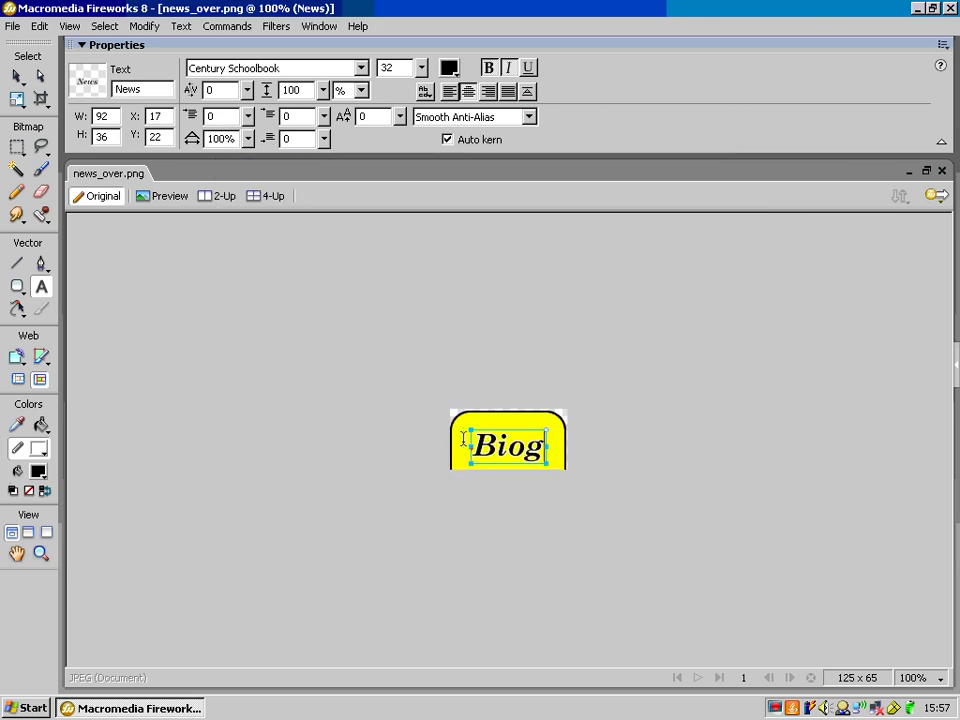
left_click(15, 30)
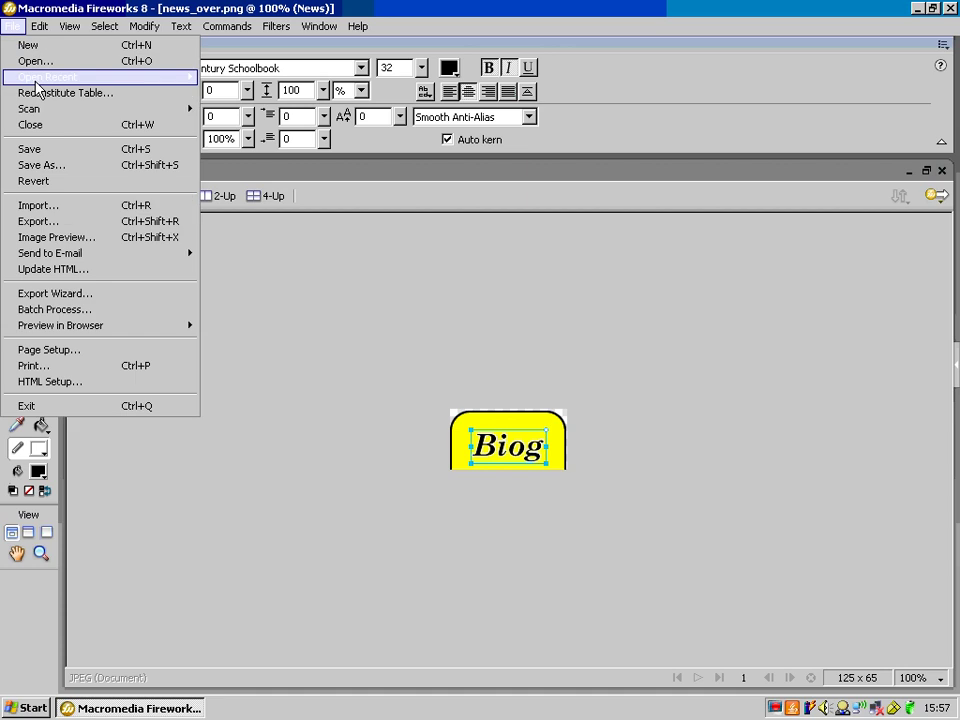
left_click(64, 165)
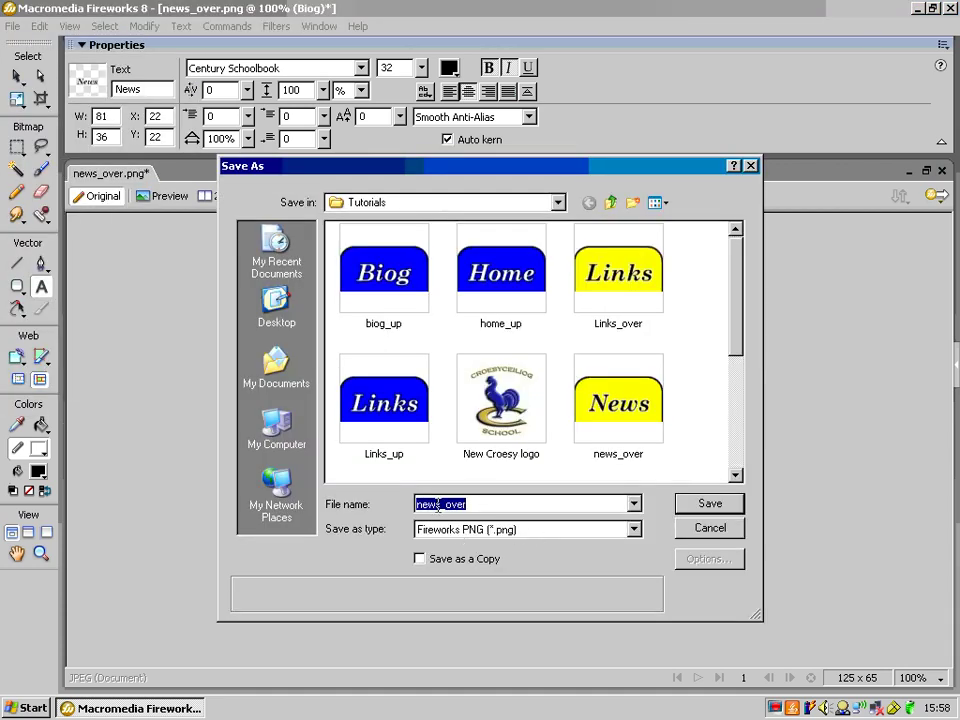
left_click_drag(438, 505, 414, 505)
type("biog")
left_click(726, 505)
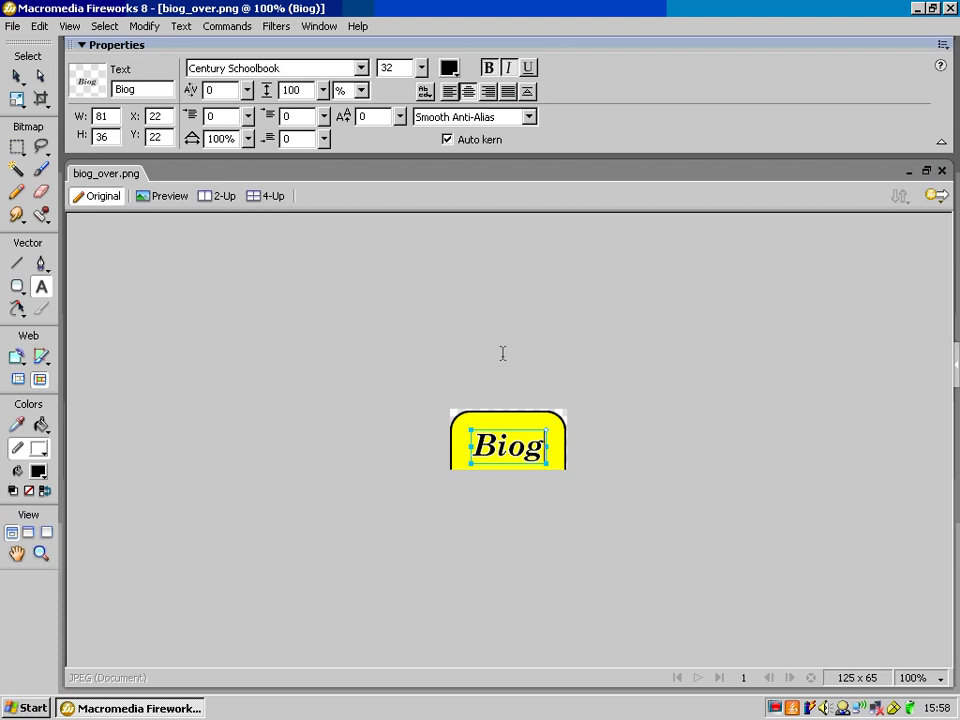
- Change the yellow button's label to "Home" and save it as a new Fireworks PNG named home_over in the Tutorials folder
left_click_drag(541, 440, 450, 453)
type("Home")
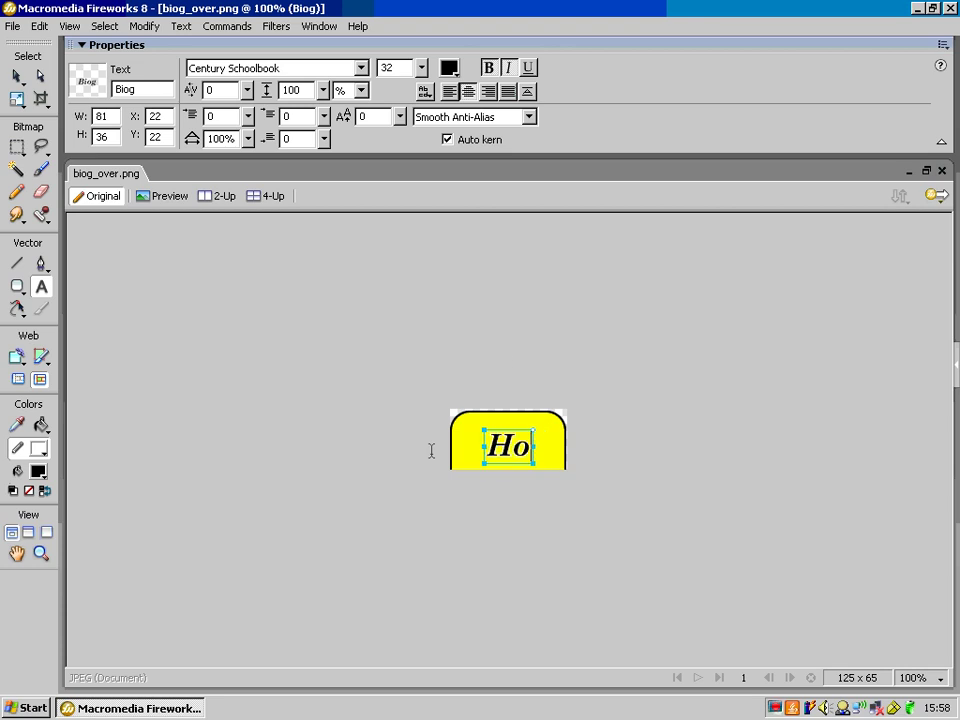
left_click(11, 26)
left_click(73, 167)
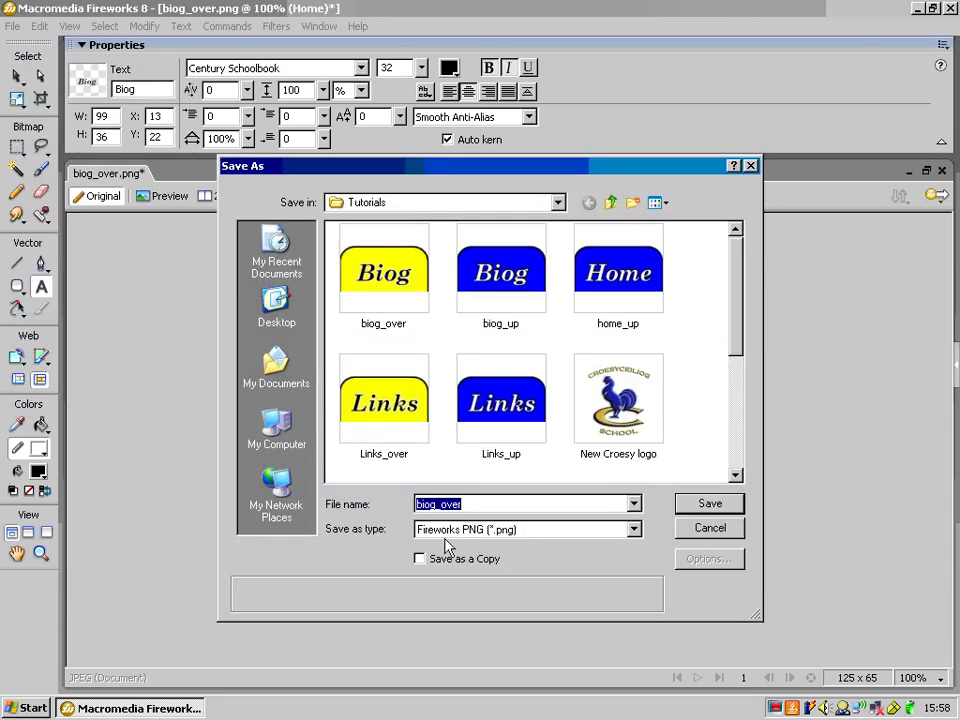
left_click_drag(437, 504, 371, 499)
type("home")
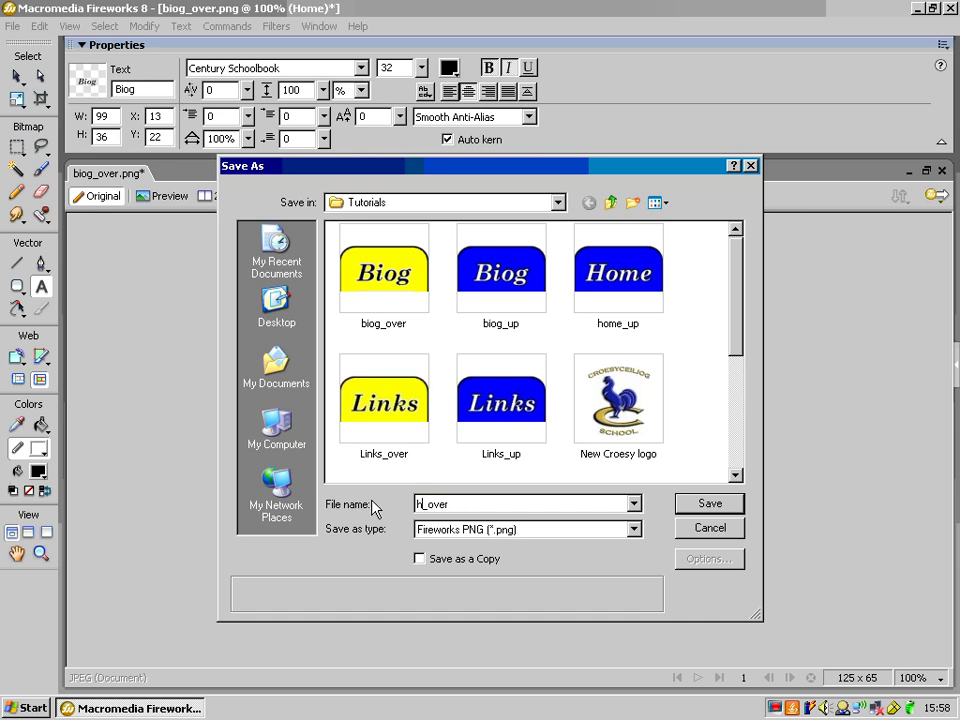
left_click(695, 504)
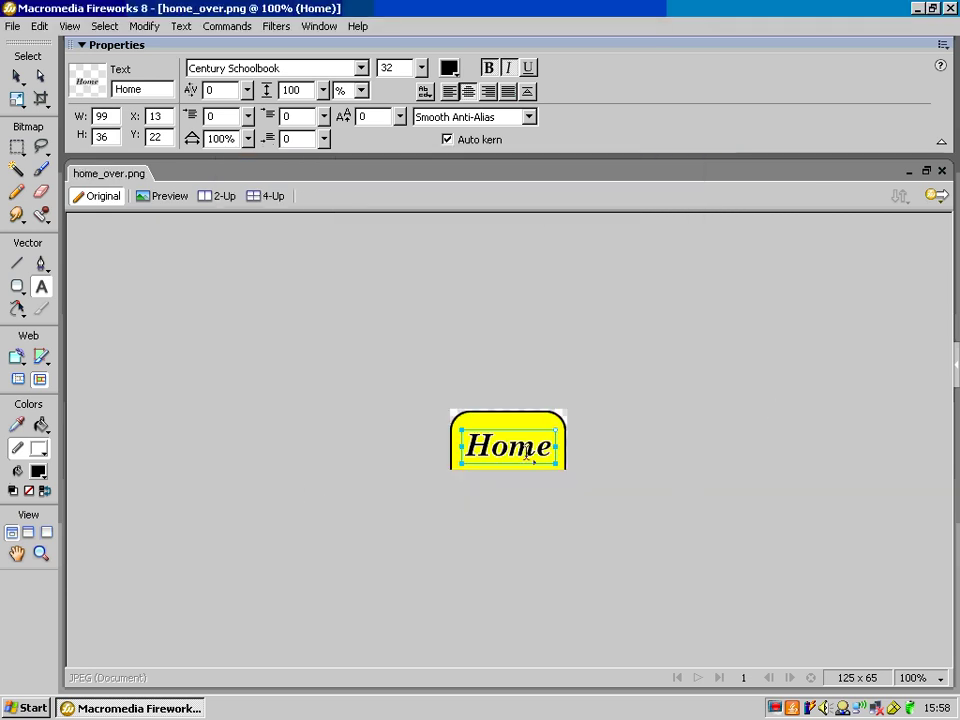
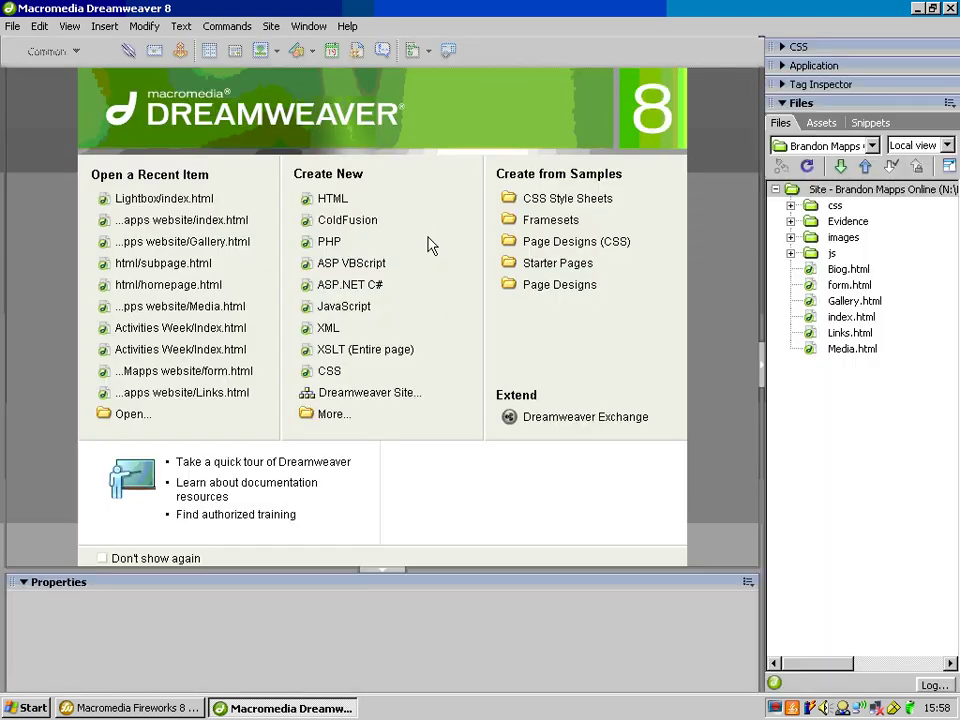
- Switch to Dreamweaver, create a new blank HTML page and show it in Design view
left_click(327, 198)
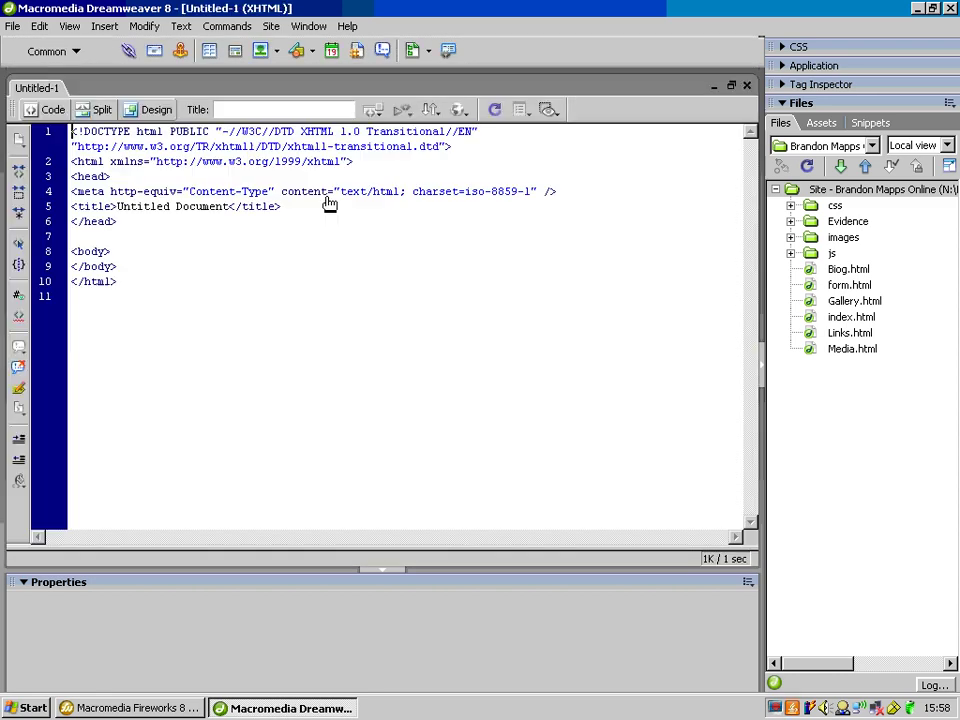
left_click(155, 109)
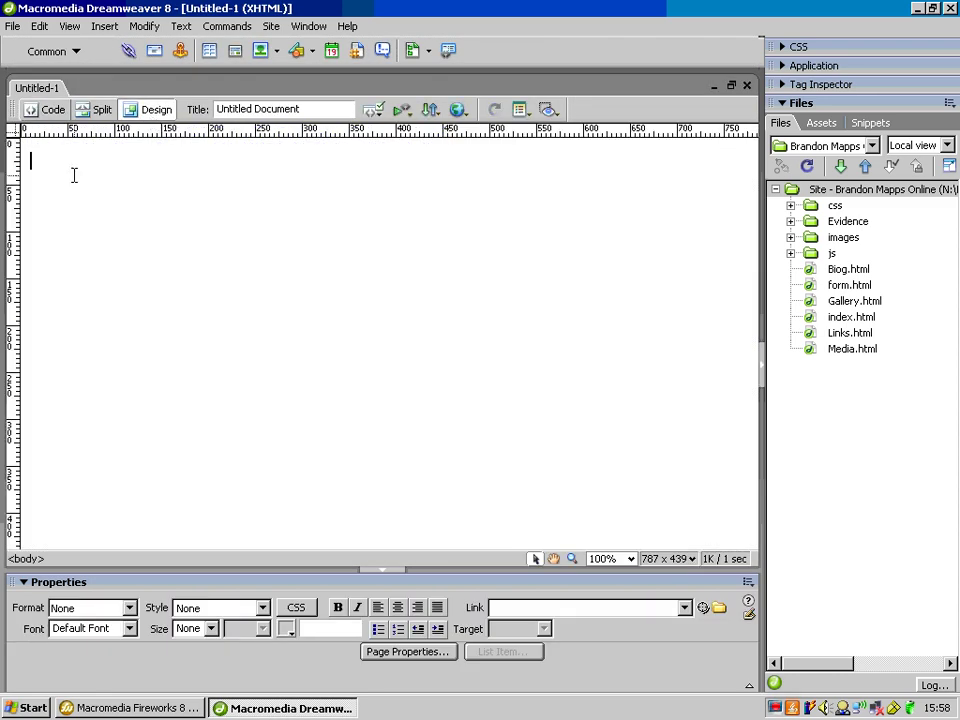
- Start inserting an image on the page and browse to the Tutorials folder inside My Pictures
left_click(96, 30)
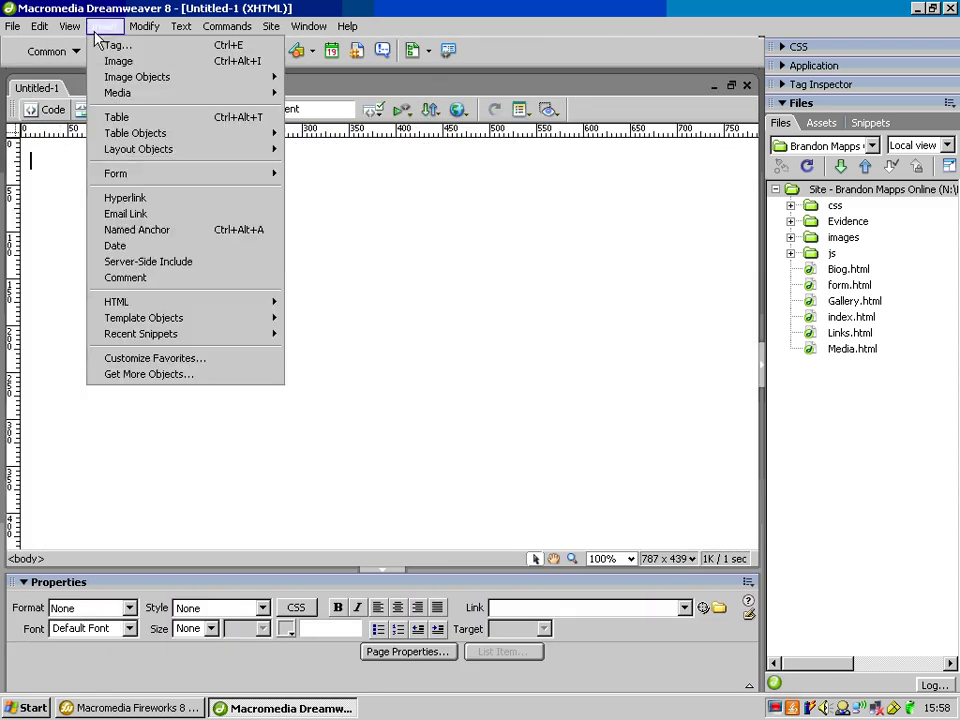
left_click(161, 68)
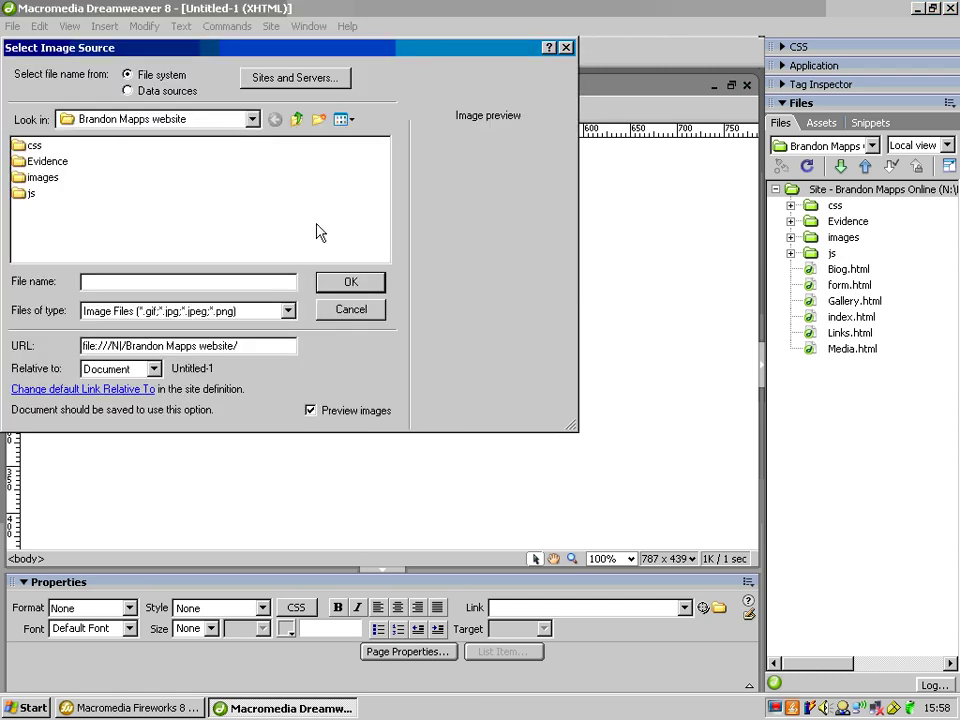
left_click(298, 120)
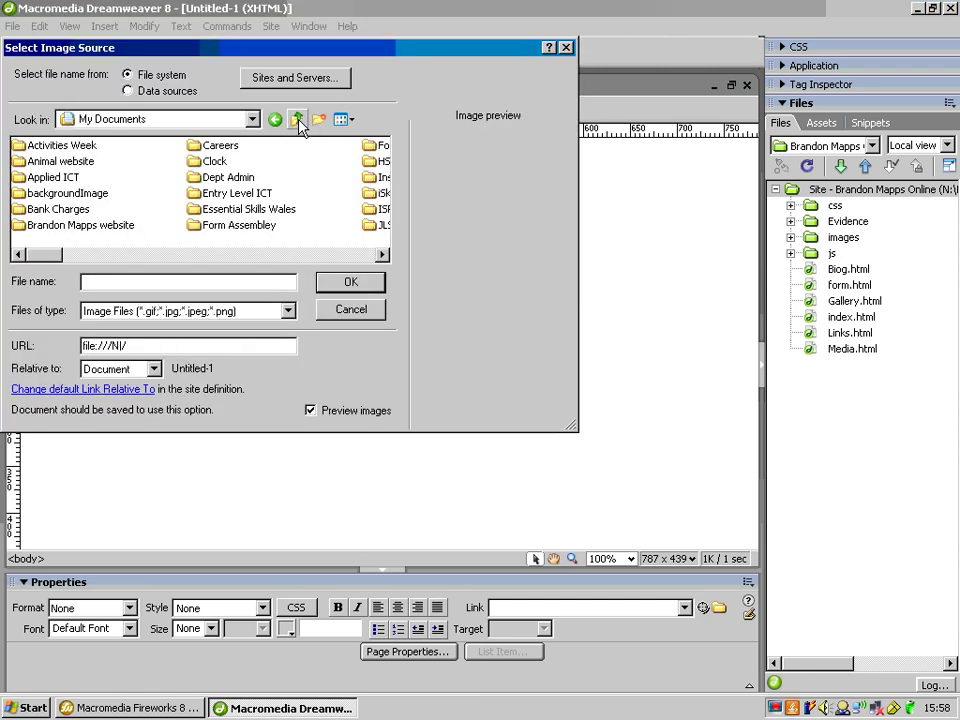
left_click(383, 255)
left_click(383, 255)
left_click(236, 178)
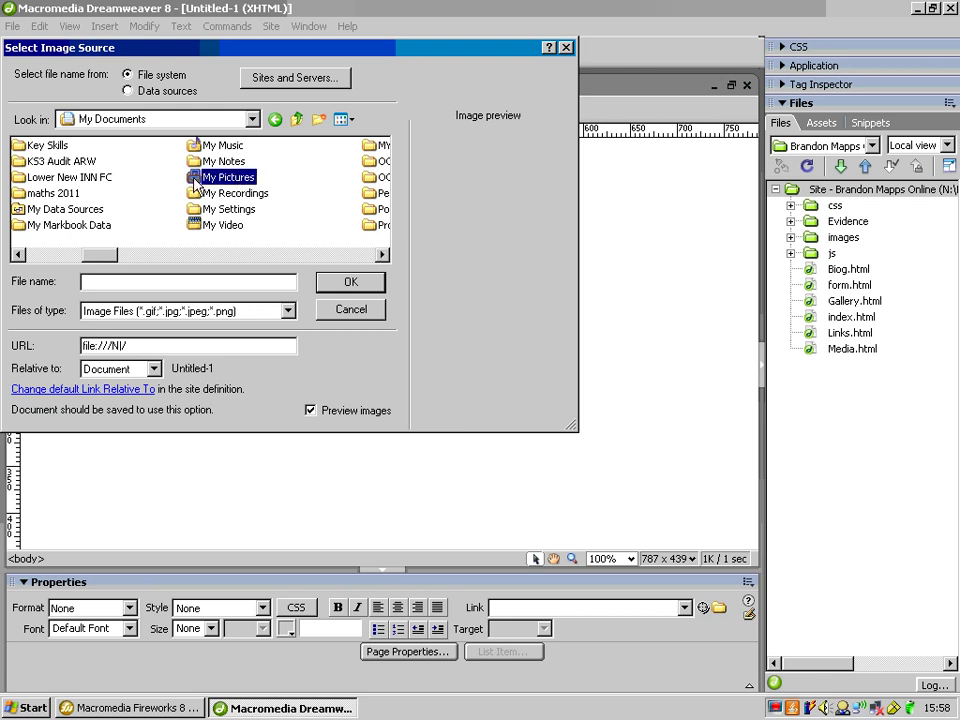
left_click(328, 280)
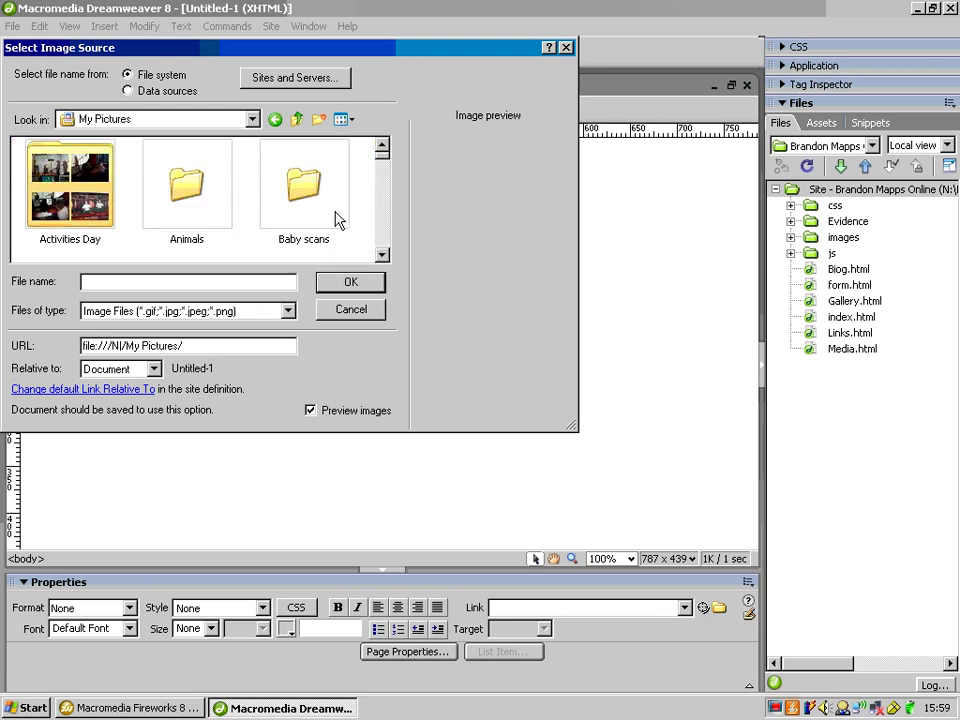
mouse_move(384, 152)
left_mouse_down()
mouse_move(384, 173)
mouse_move(384, 150)
left_mouse_up()
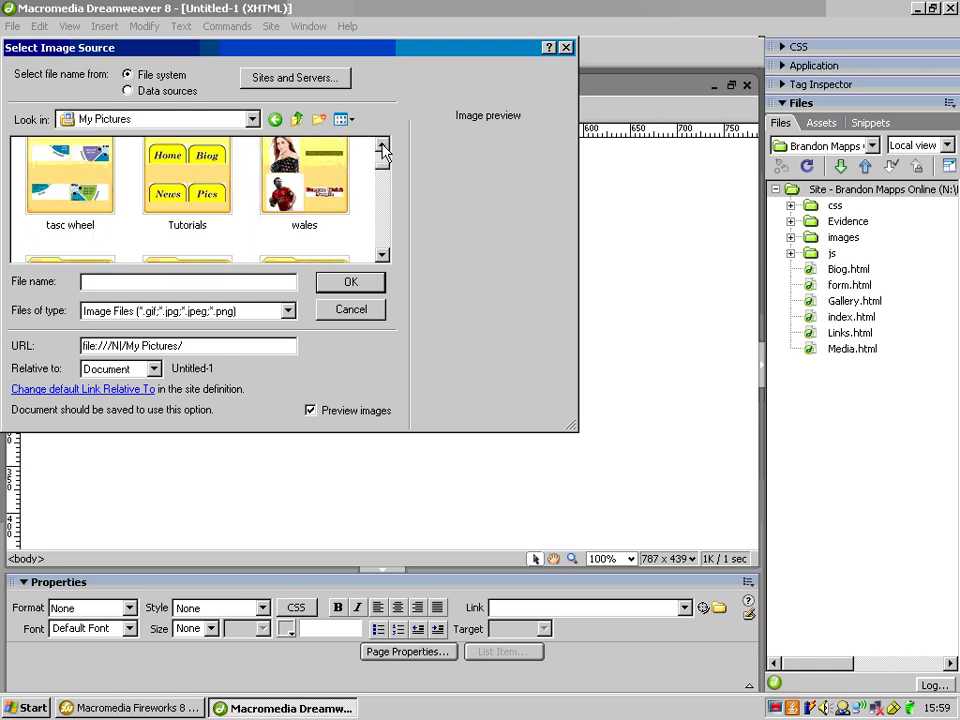
left_click(180, 175)
left_click(340, 282)
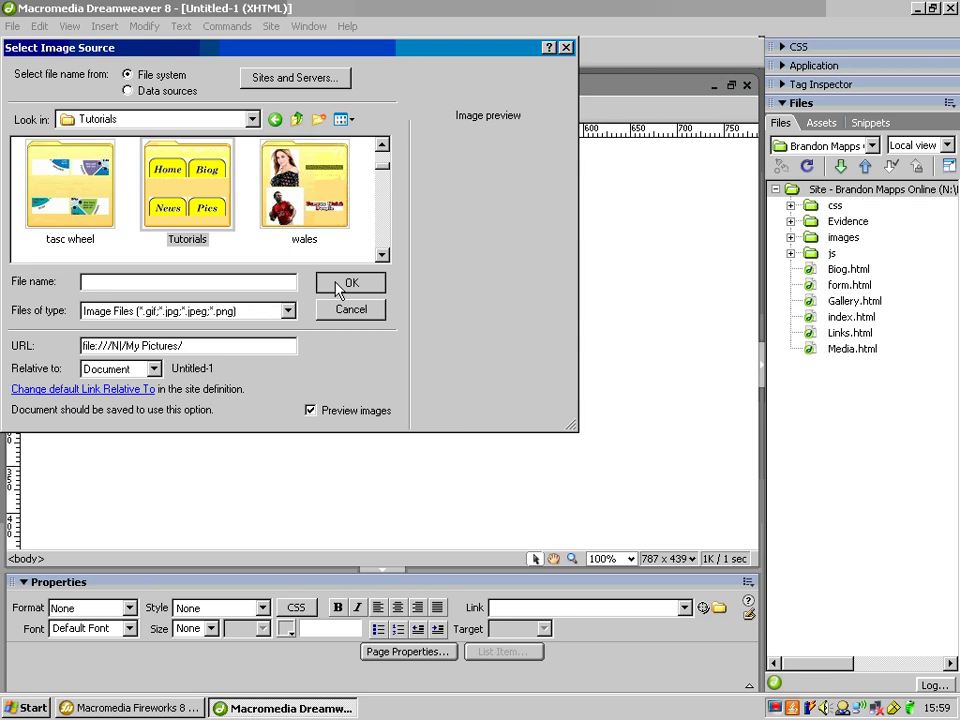
- Insert the Simple Web Banner image without copying it into the site's root folder, and give it alternate text
left_click_drag(382, 158, 380, 246)
left_click(338, 224)
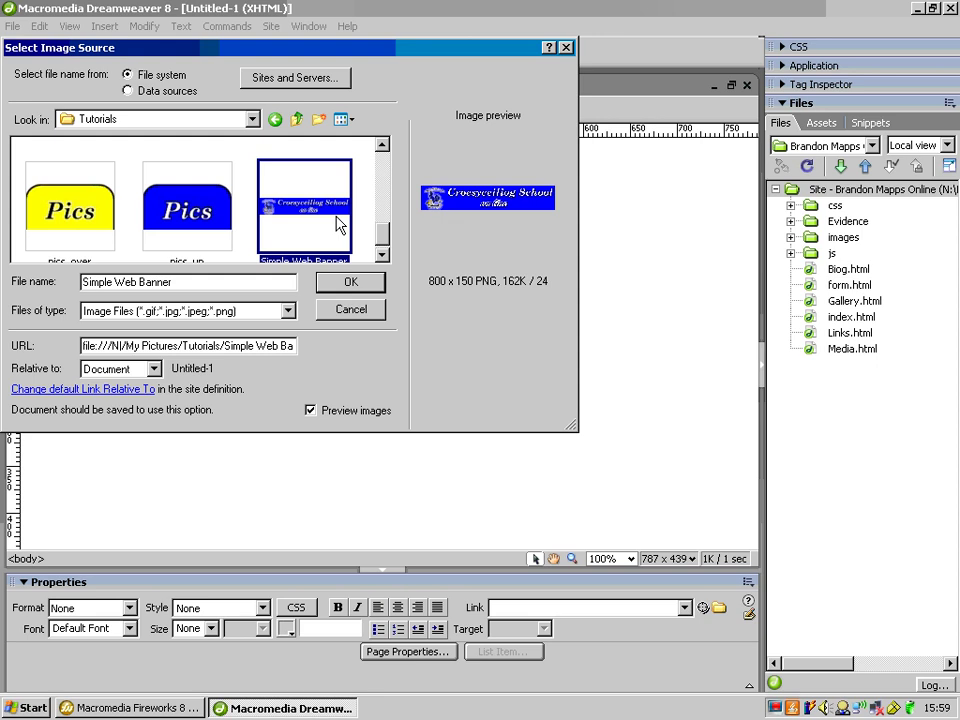
left_click(349, 287)
left_click(318, 302)
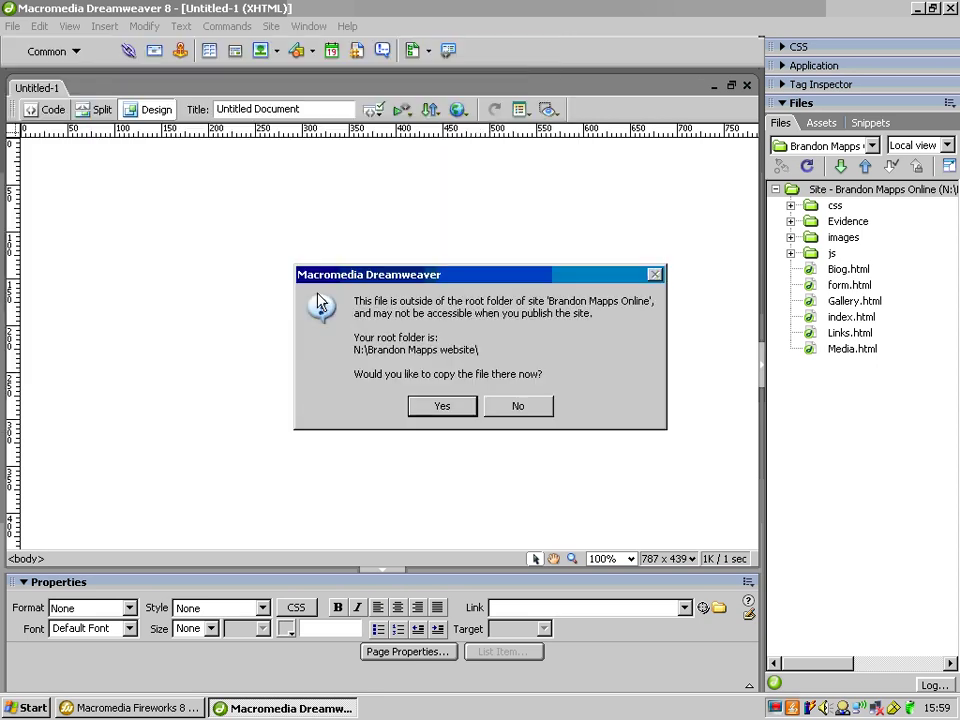
left_click(501, 407)
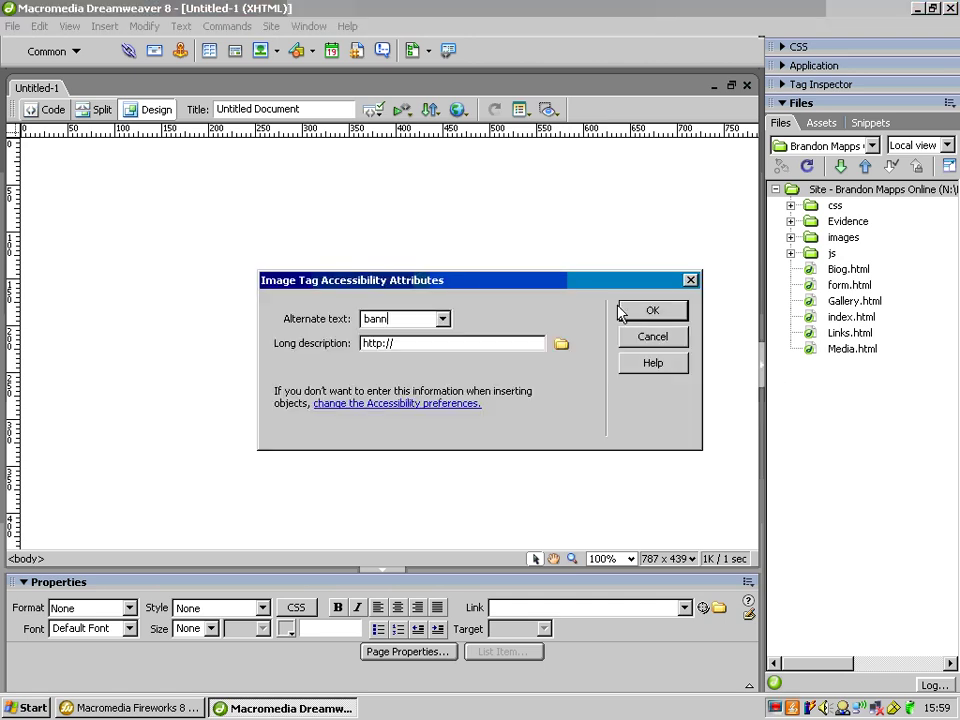
left_click(670, 314)
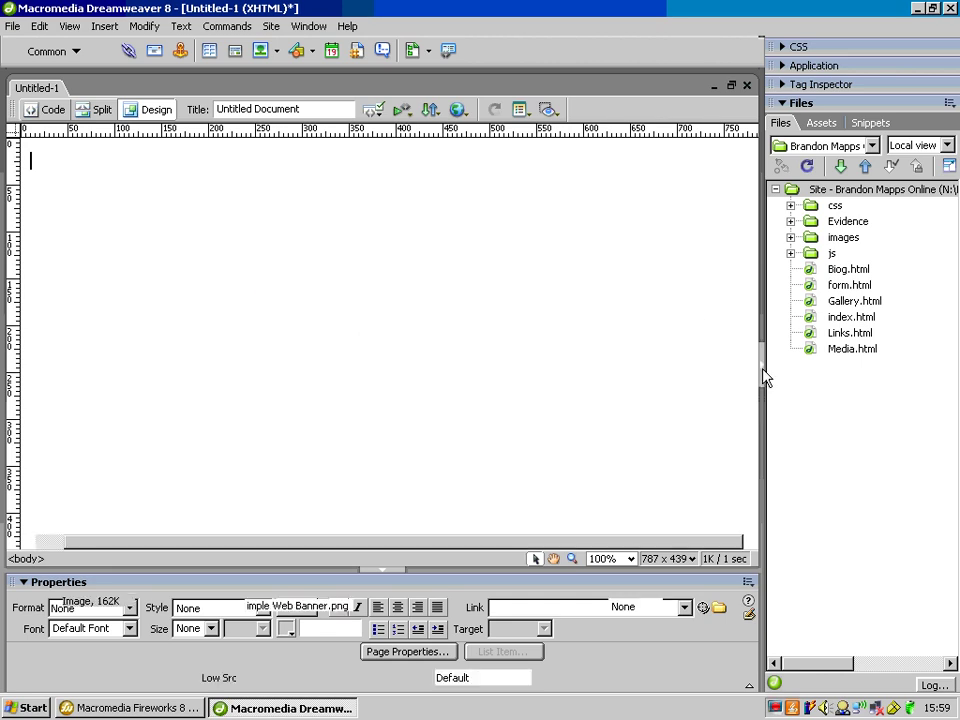
- Collapse the side panels and insert a navigation bar in a new paragraph below the banner, naming its first element "home"
left_click(763, 376)
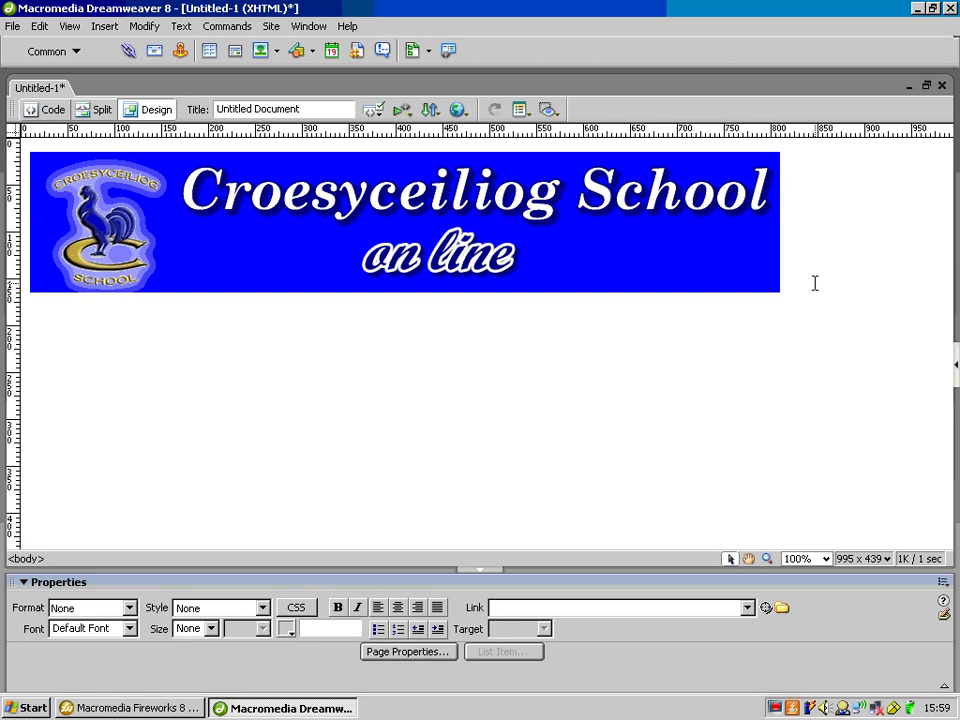
key("Return")
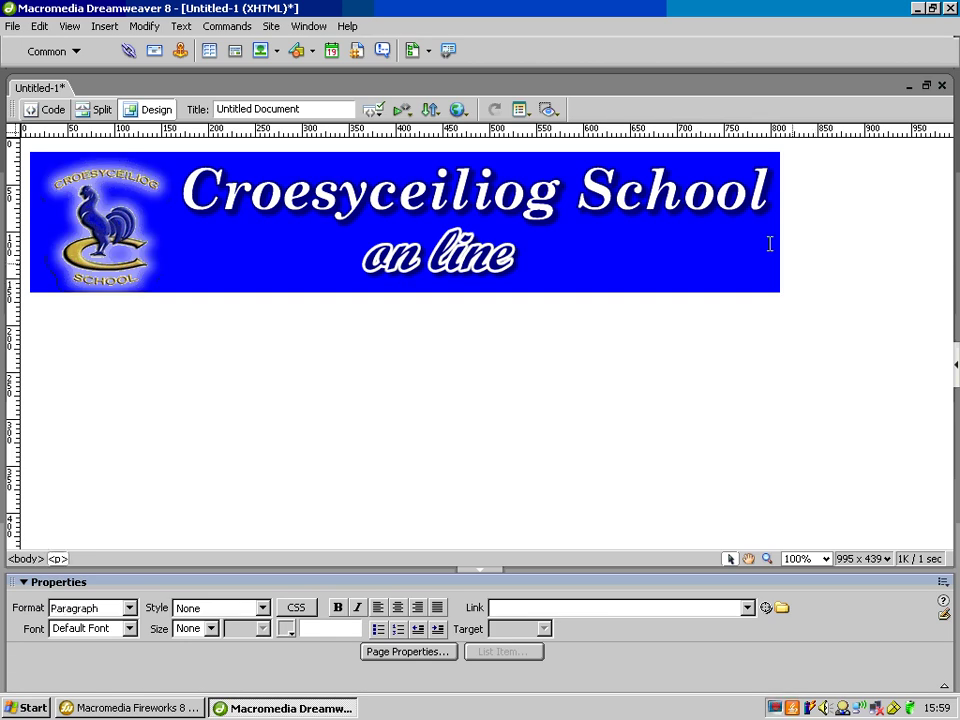
left_click(104, 27)
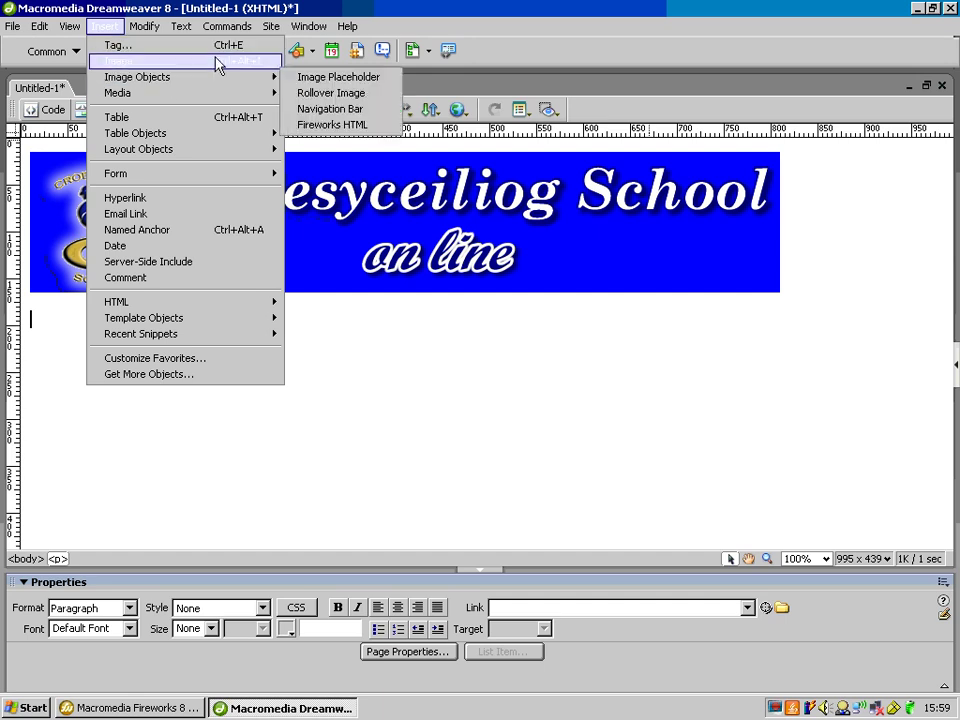
mouse_move(266, 86)
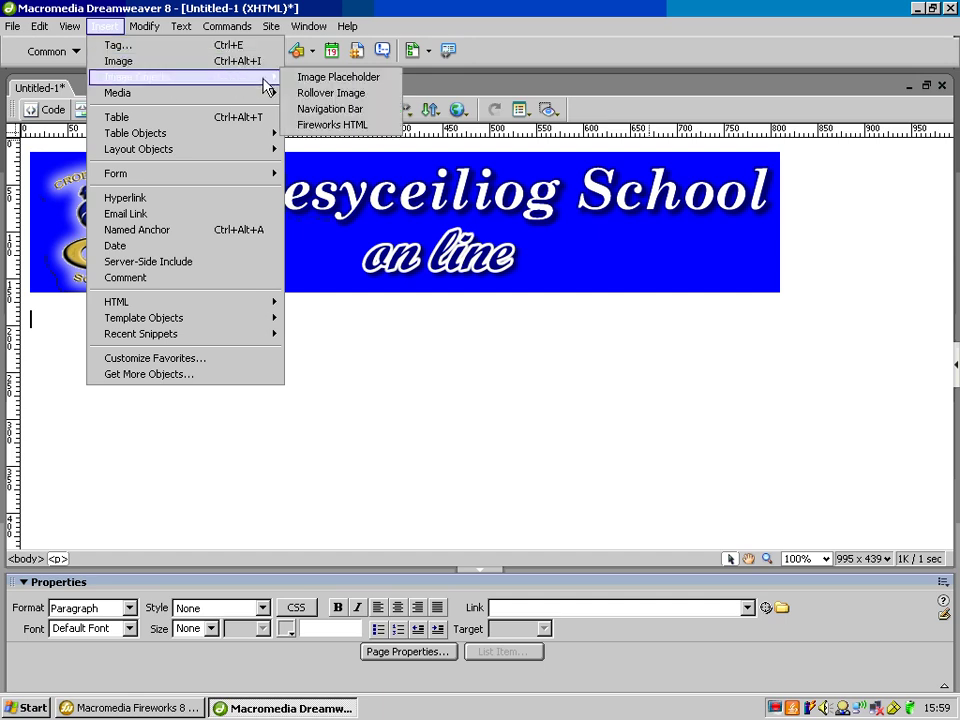
left_click(330, 112)
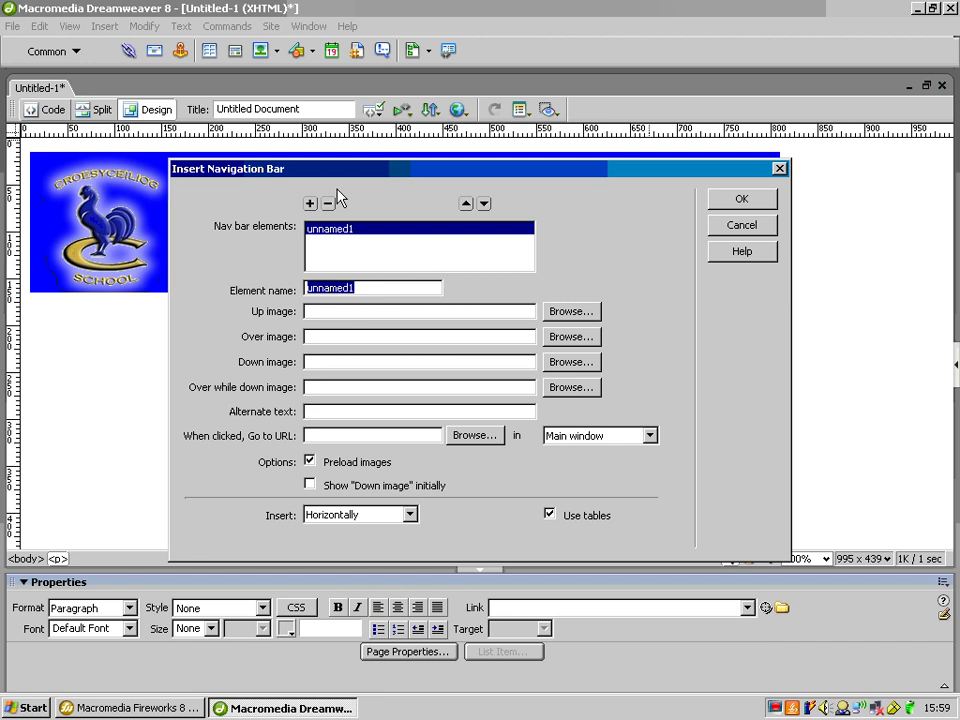
type("home")
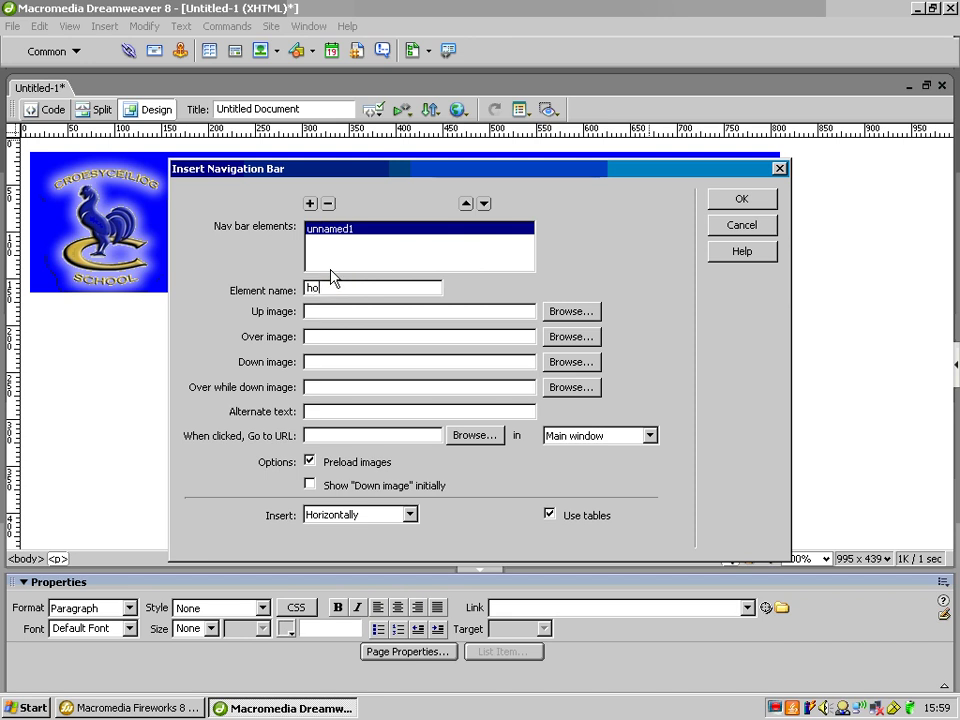
- Set the home element's up image to home_up from the Tutorials folder without copying it into the site's root folder
left_click(568, 312)
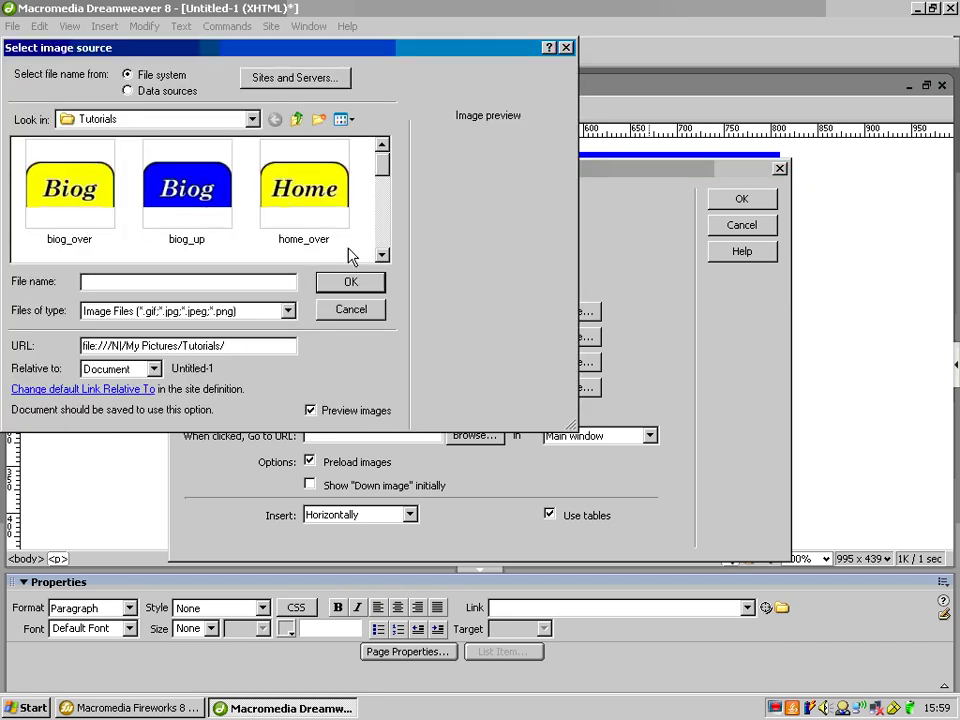
left_click(383, 255)
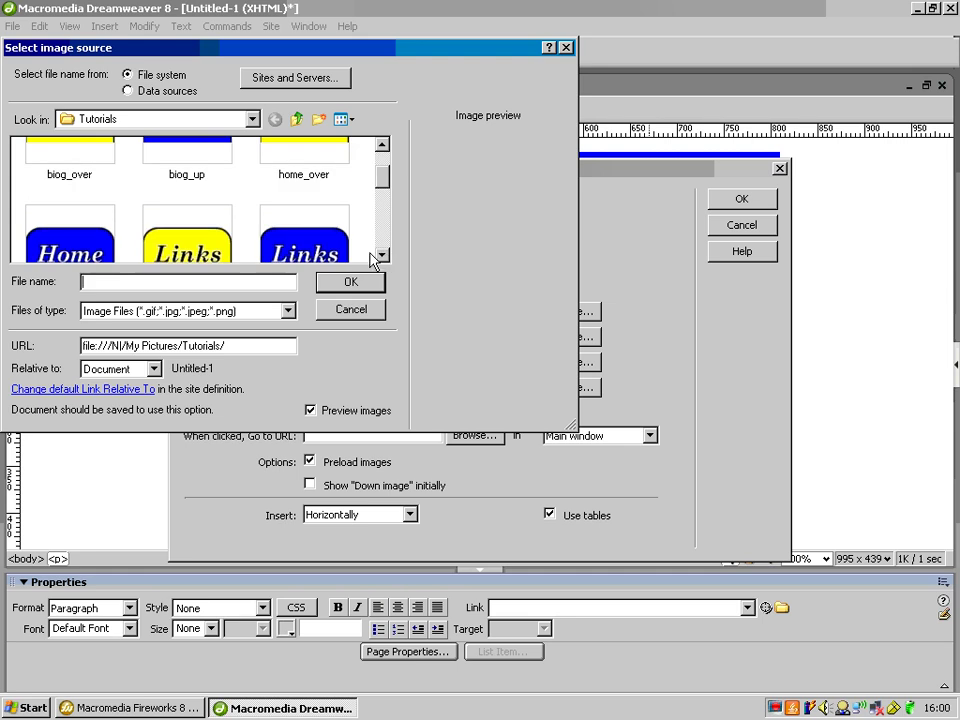
left_click(68, 228)
left_click(323, 285)
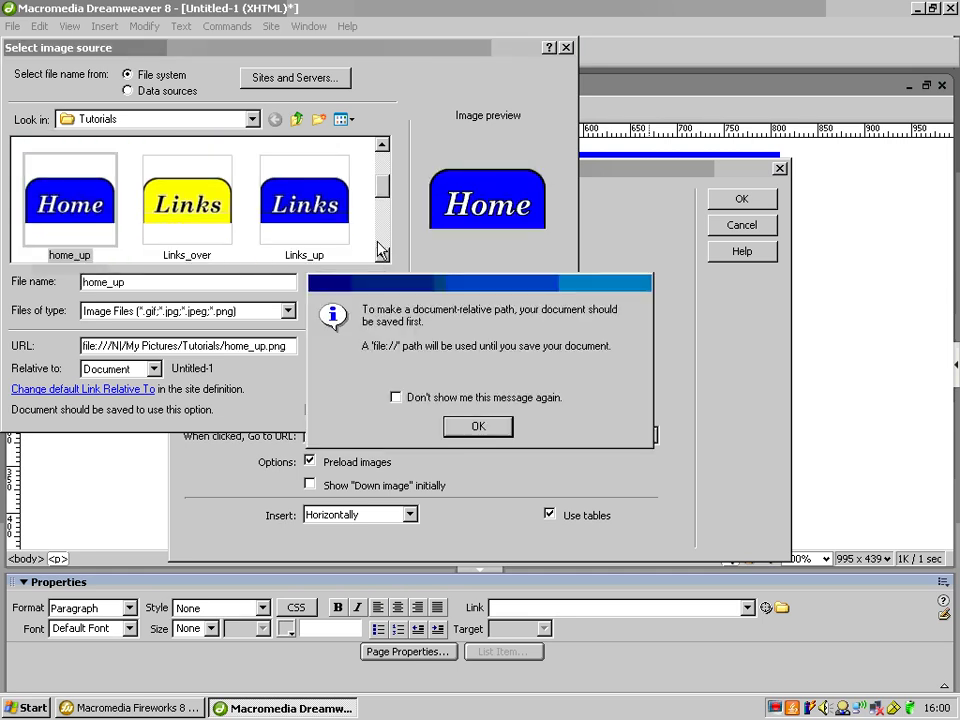
left_click(489, 428)
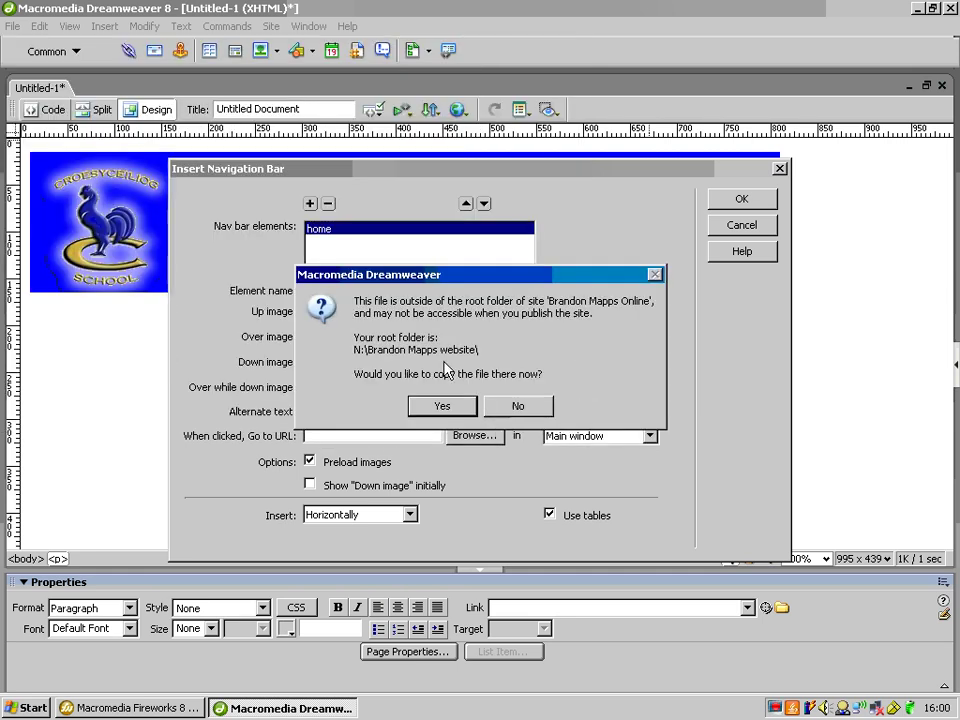
left_click(490, 402)
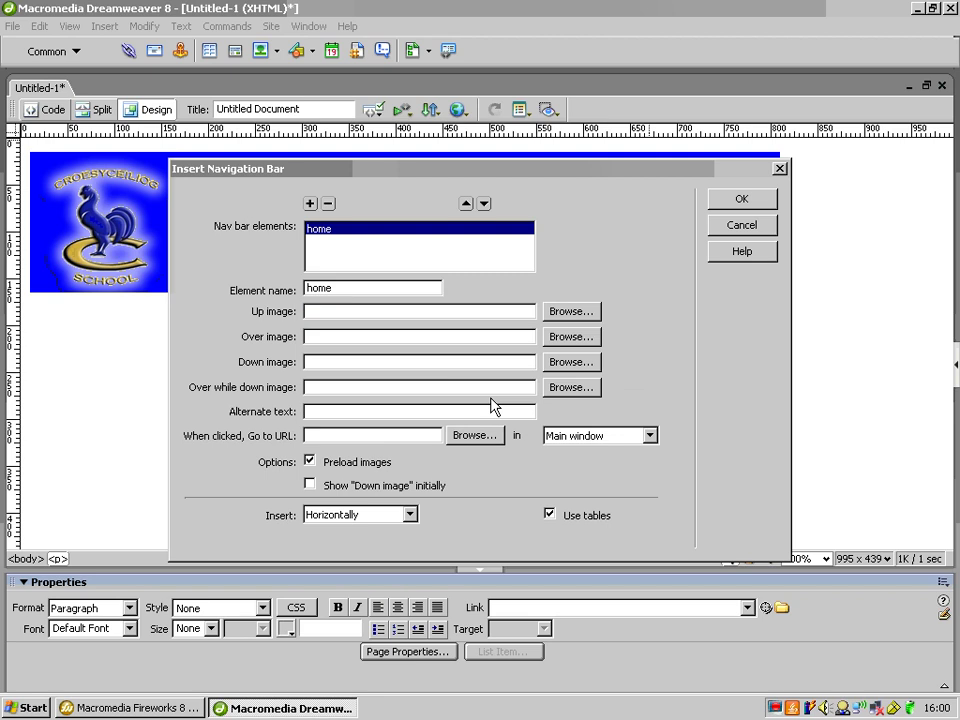
- Set the home element's over image to home_over, suppressing the document-relative path message and declining the copy to the root folder
left_click(568, 338)
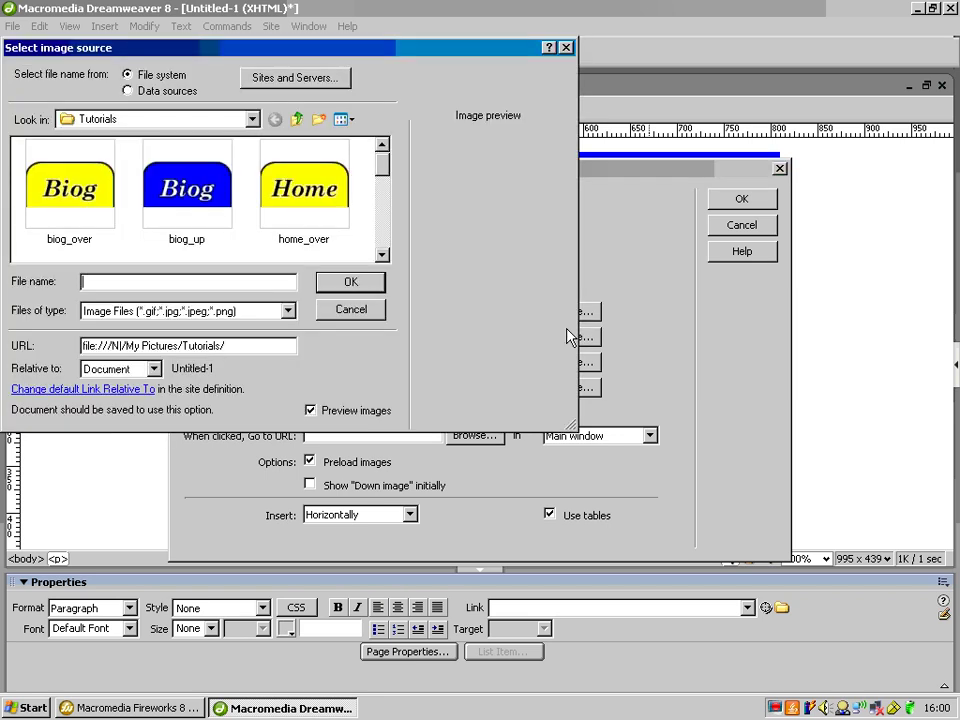
left_click(340, 230)
left_click(351, 281)
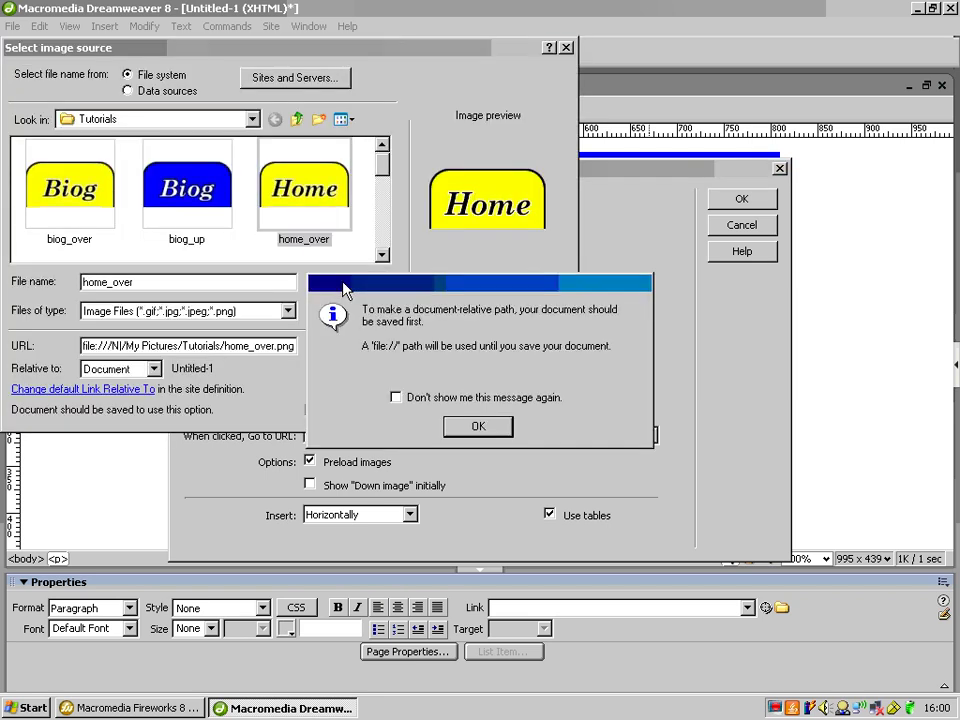
left_click(397, 398)
left_click(470, 425)
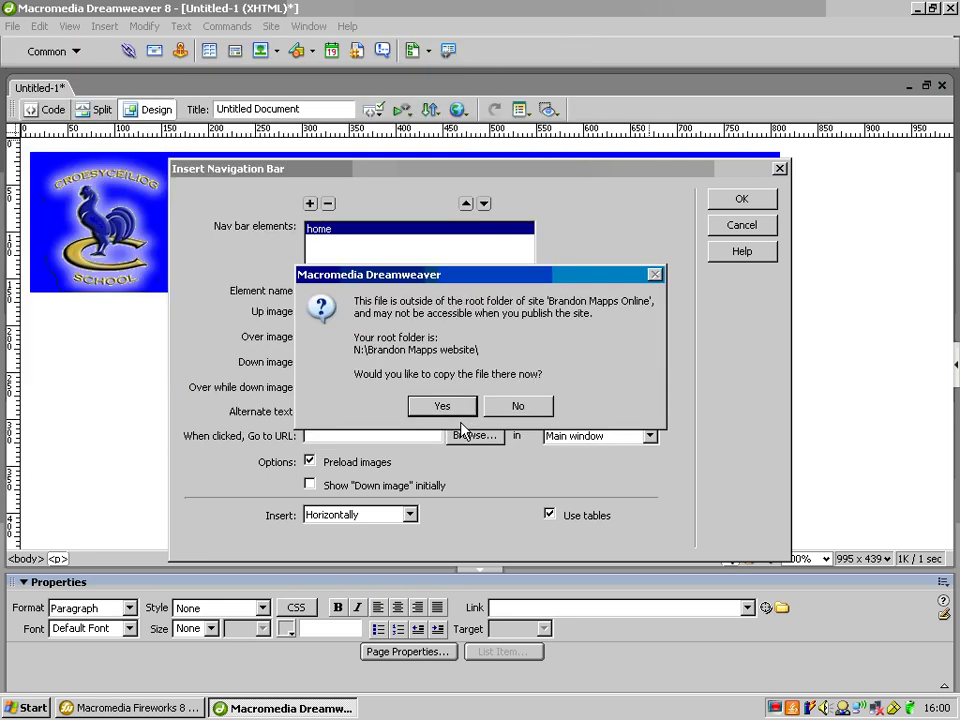
left_click(508, 405)
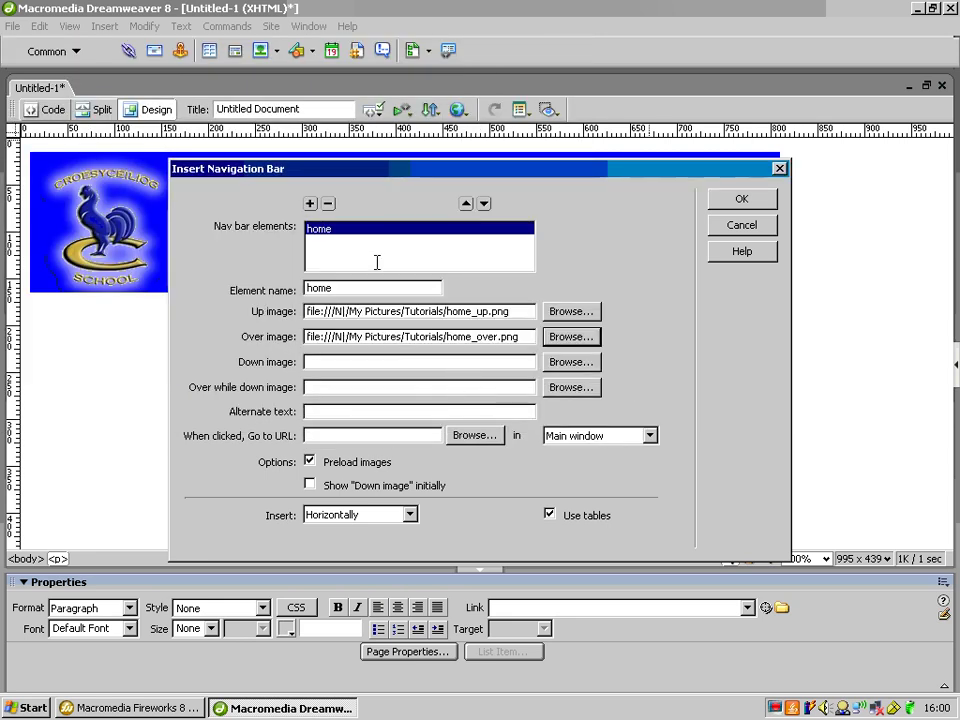
- Add a navigation bar element named "biog" with biog_up as its up image, without copying the file to the root folder
left_click(310, 203)
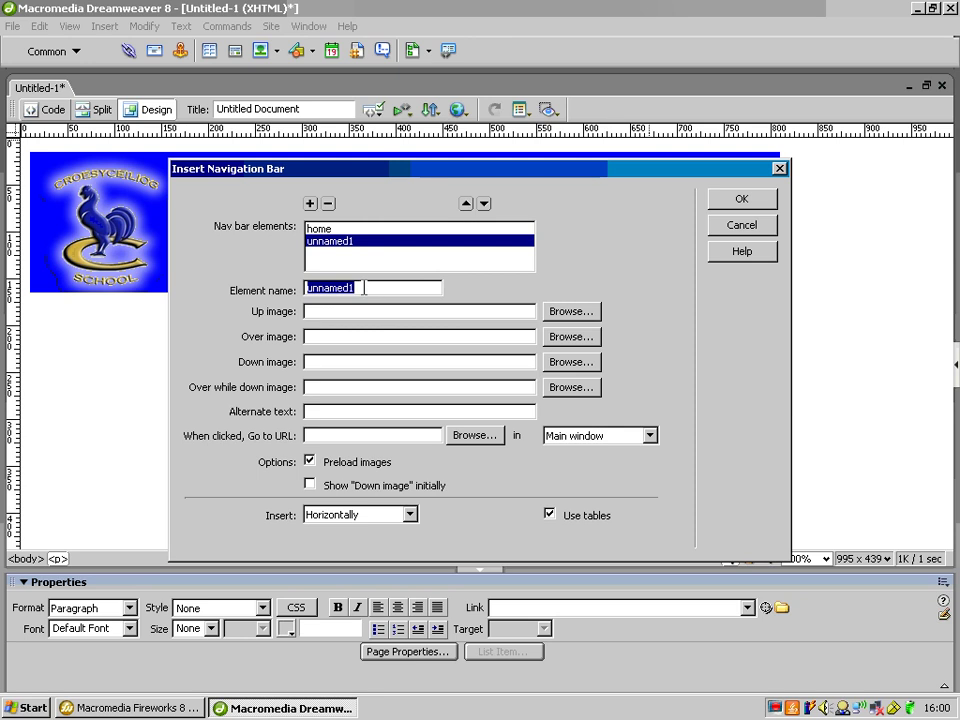
type("biog")
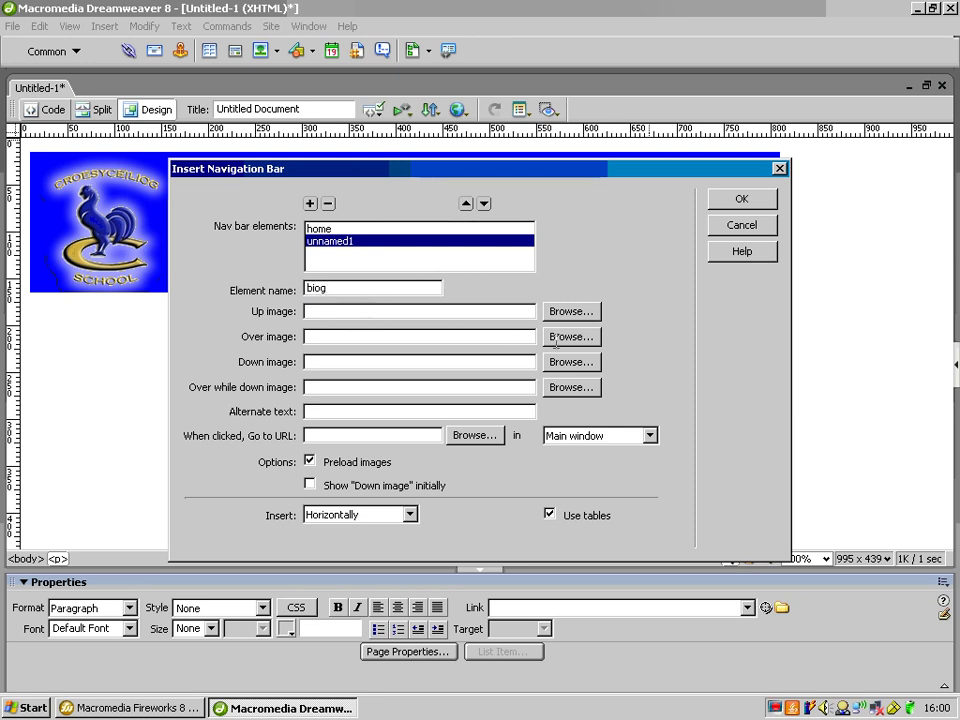
left_click(570, 312)
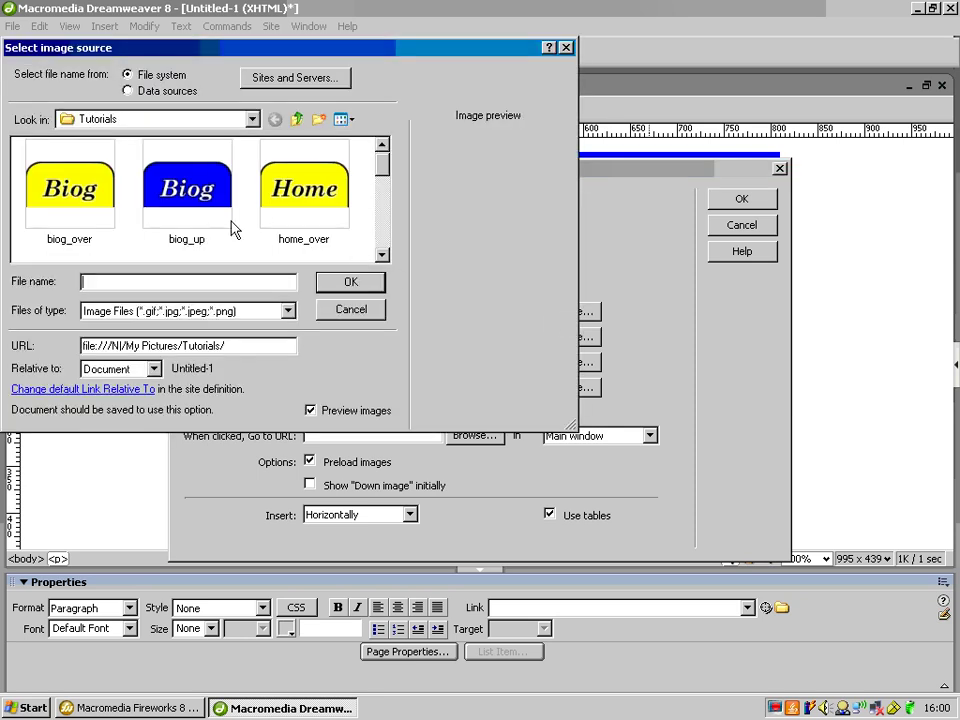
left_click(185, 190)
left_click(352, 283)
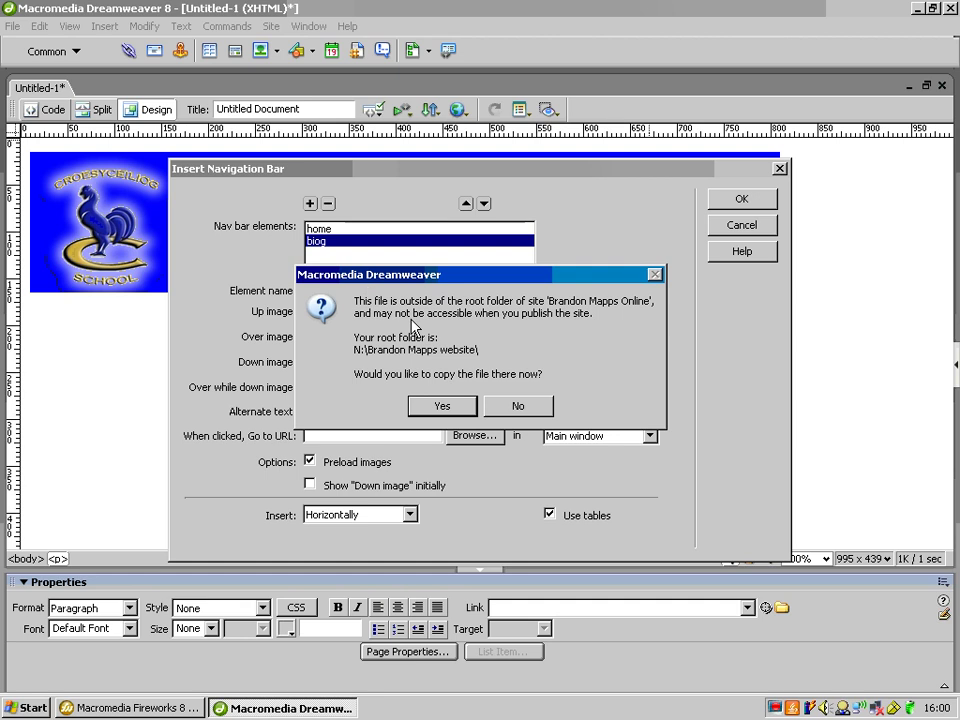
left_click(519, 405)
- Set the biog element's over image to biog_over without copying the file to the root folder
left_click(583, 336)
left_click(82, 203)
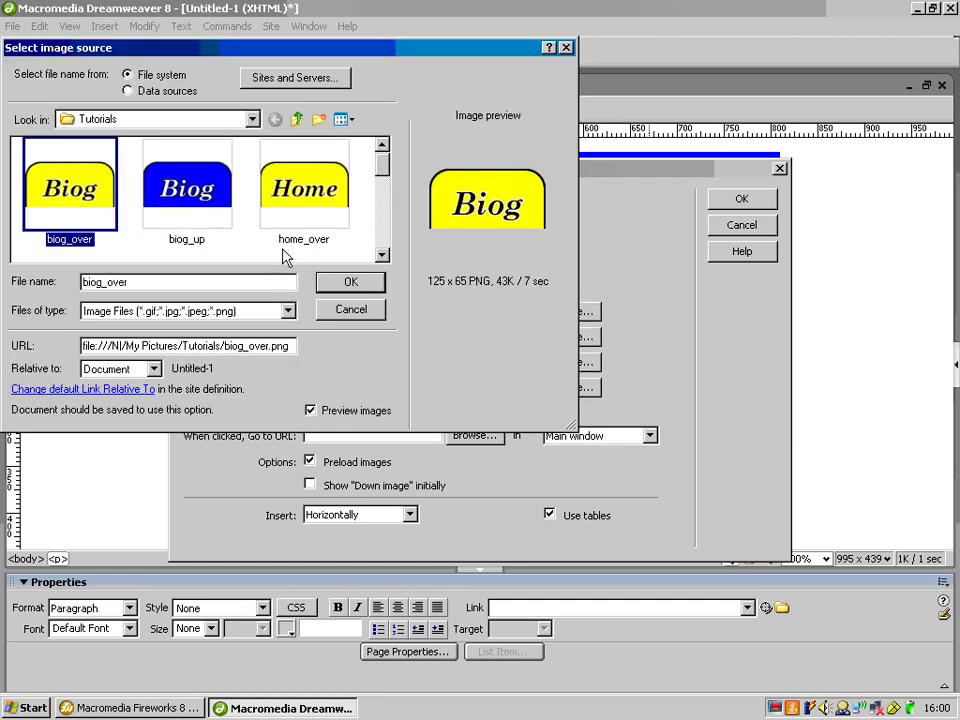
left_click(350, 283)
left_click(517, 406)
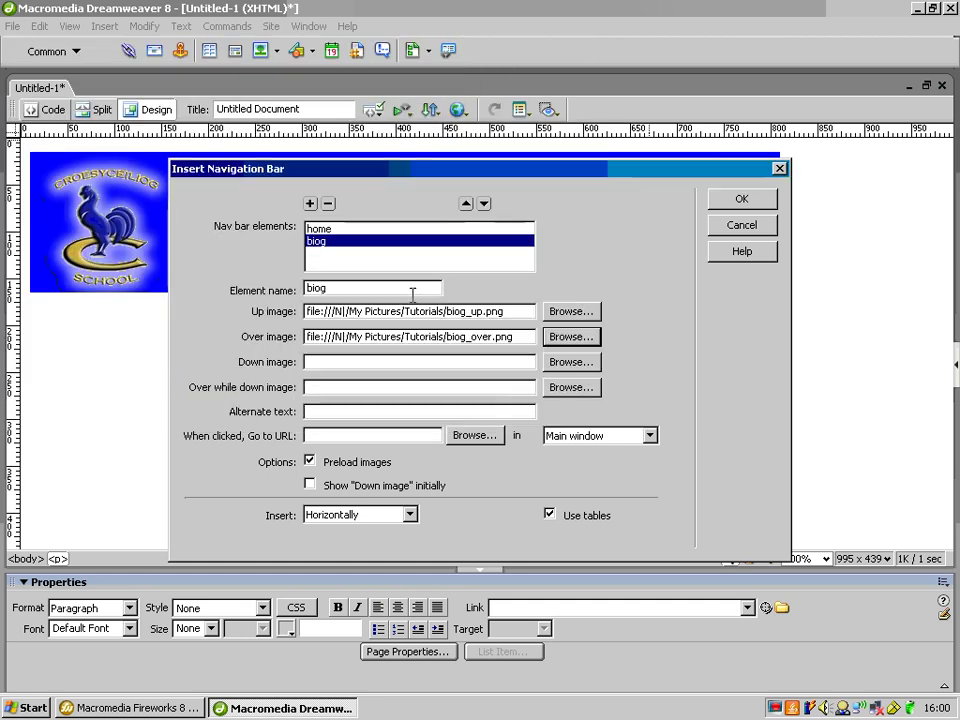
- Add a navigation bar element named "news" with news_up as its up image, without copying the file to the root folder
left_click(311, 204)
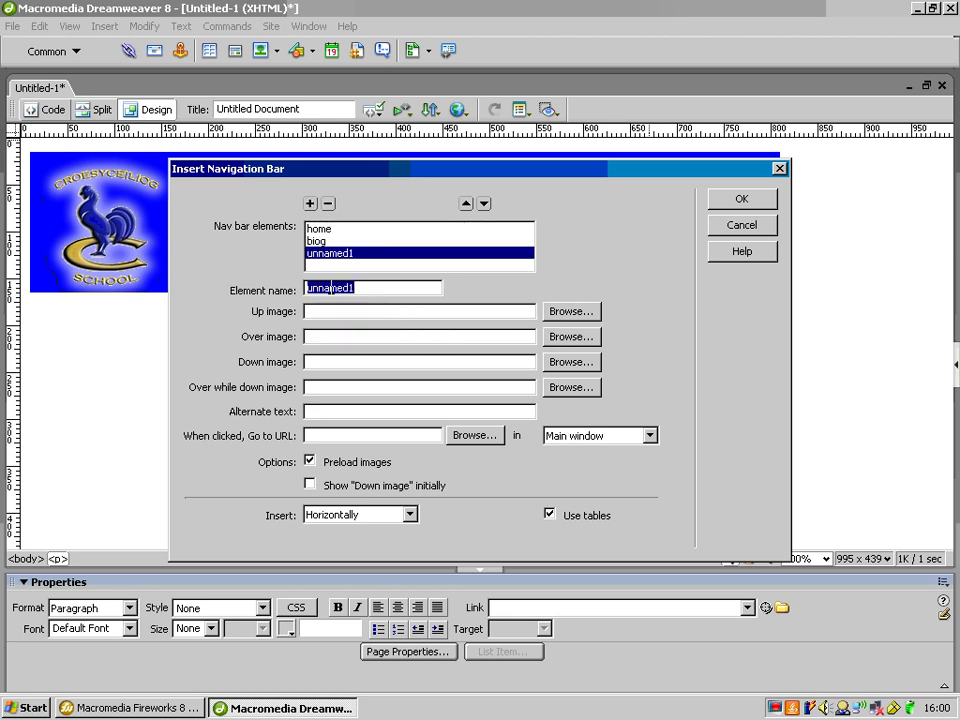
type("news")
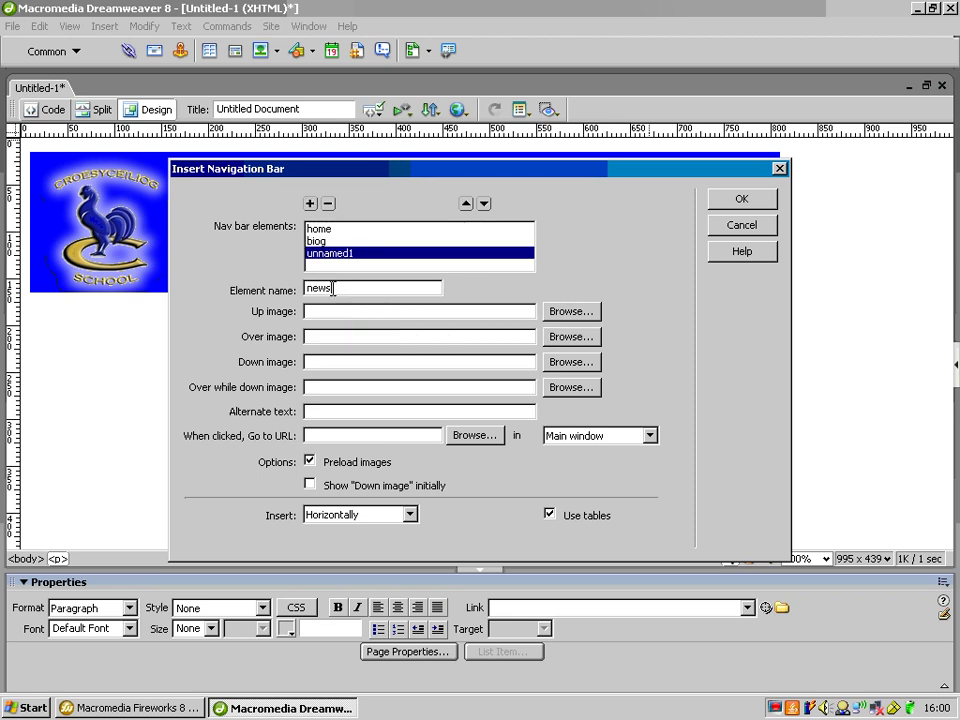
left_click(568, 313)
left_click(383, 256)
left_click(383, 256)
left_click(383, 256)
left_click(383, 256)
left_click(295, 222)
left_click(345, 288)
left_click(515, 408)
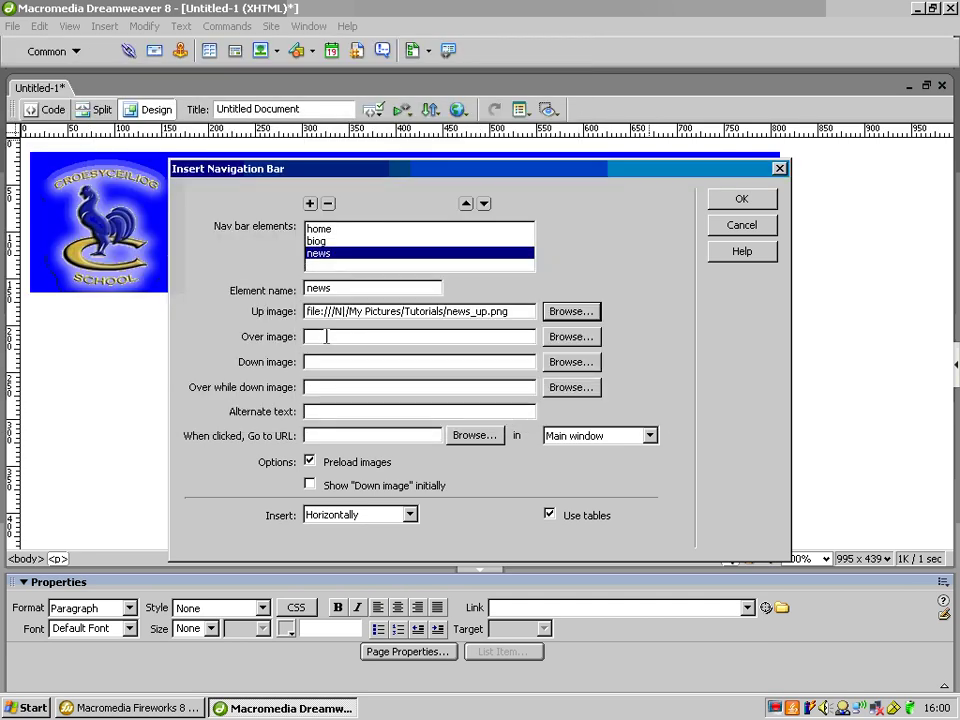
- Set the news element's over image to news_over without copying the file to the root folder
left_click(573, 337)
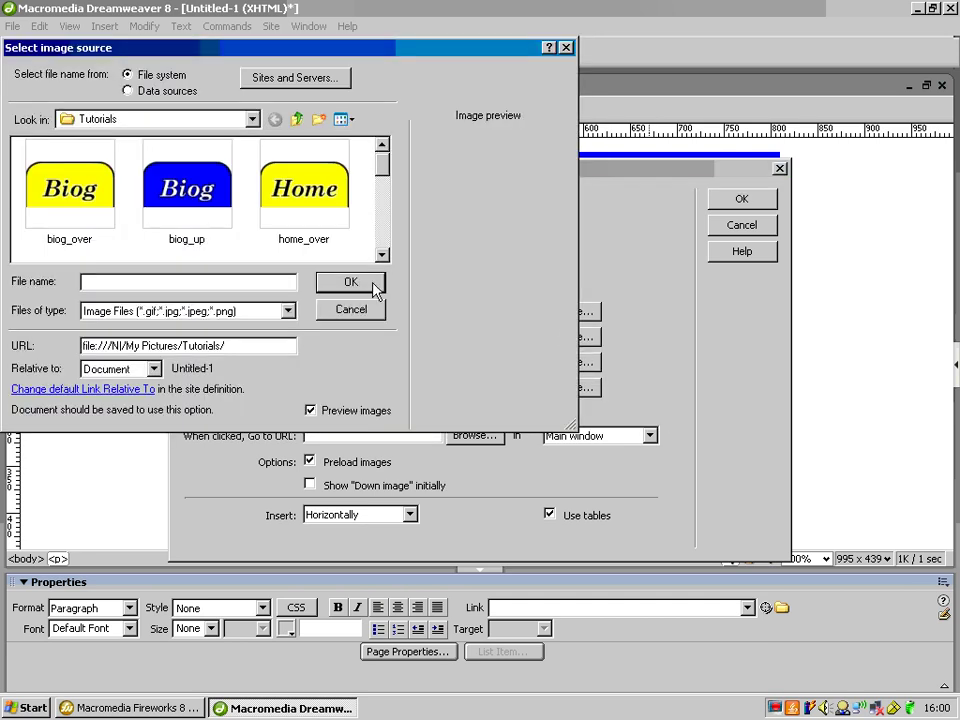
left_click_drag(381, 176, 381, 214)
left_click(223, 208)
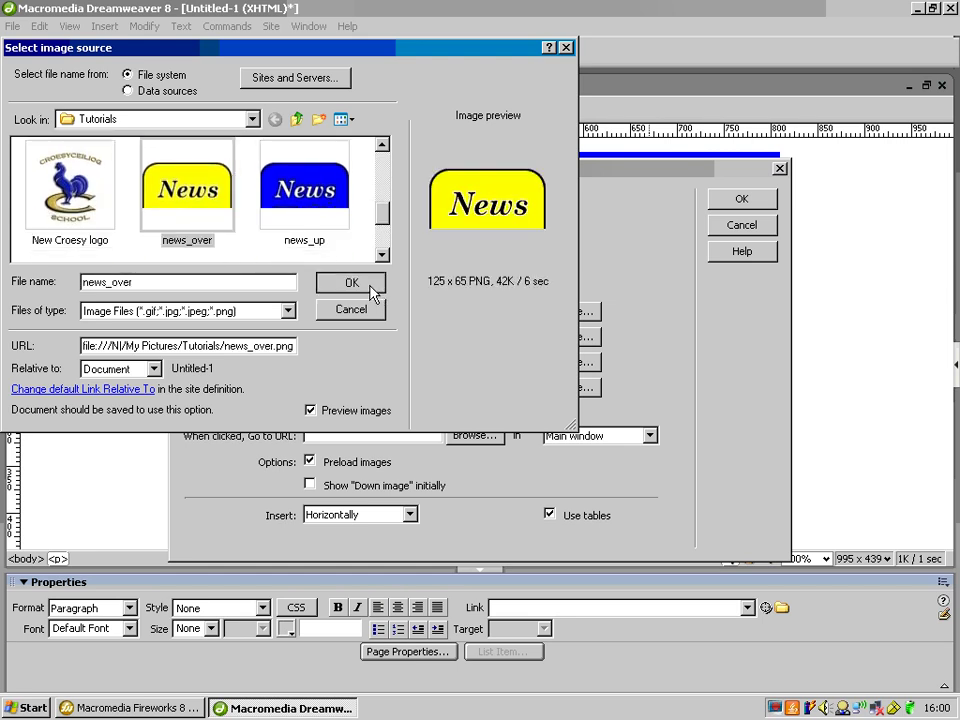
left_click(373, 287)
left_click(518, 405)
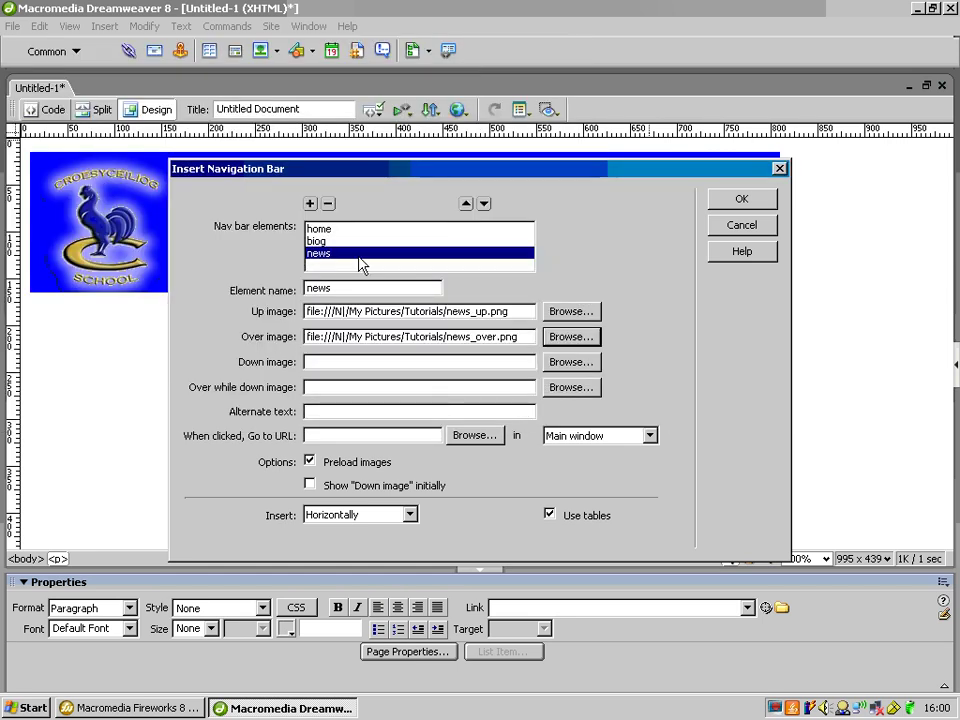
- Add a navigation bar element named "pics" with pics_up as its up image, without copying the file to the root folder
left_click(311, 204)
type("pics")
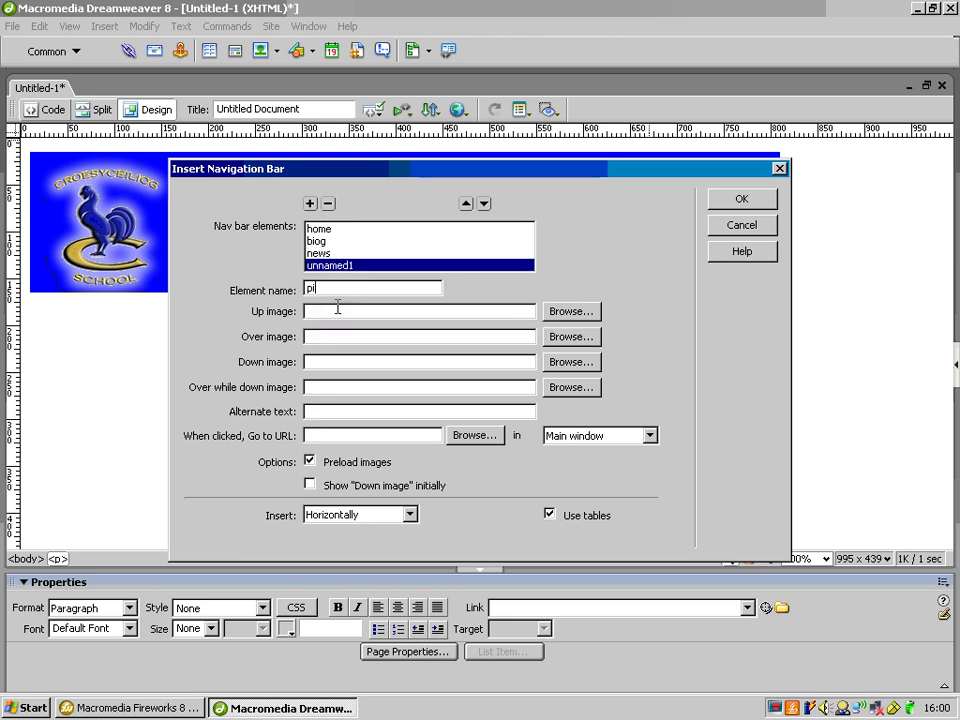
left_click(570, 311)
left_click(383, 256)
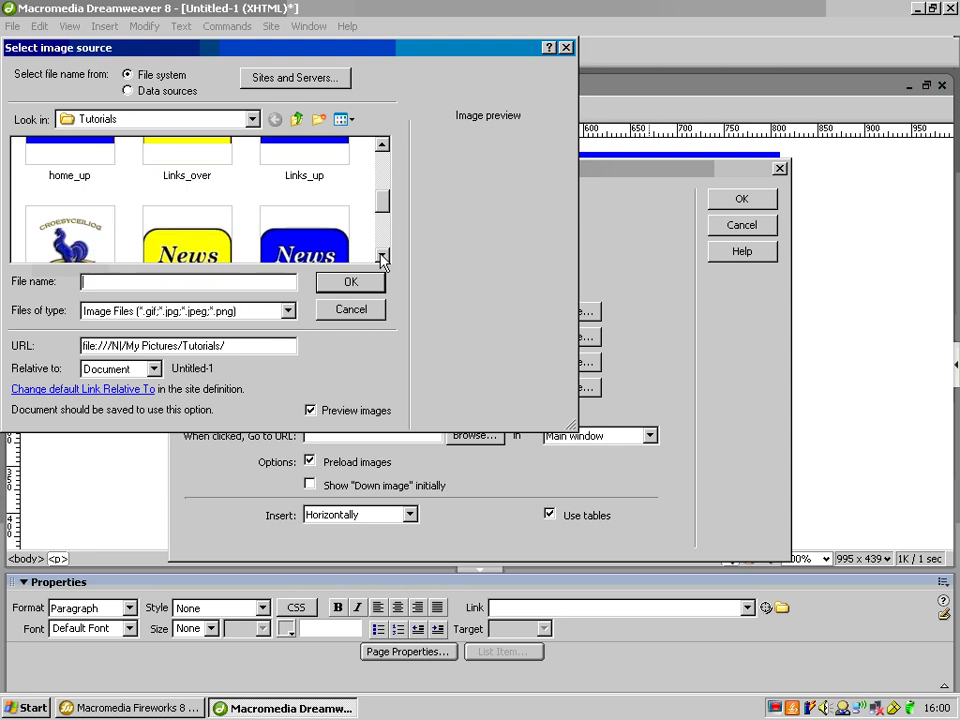
left_click(168, 218)
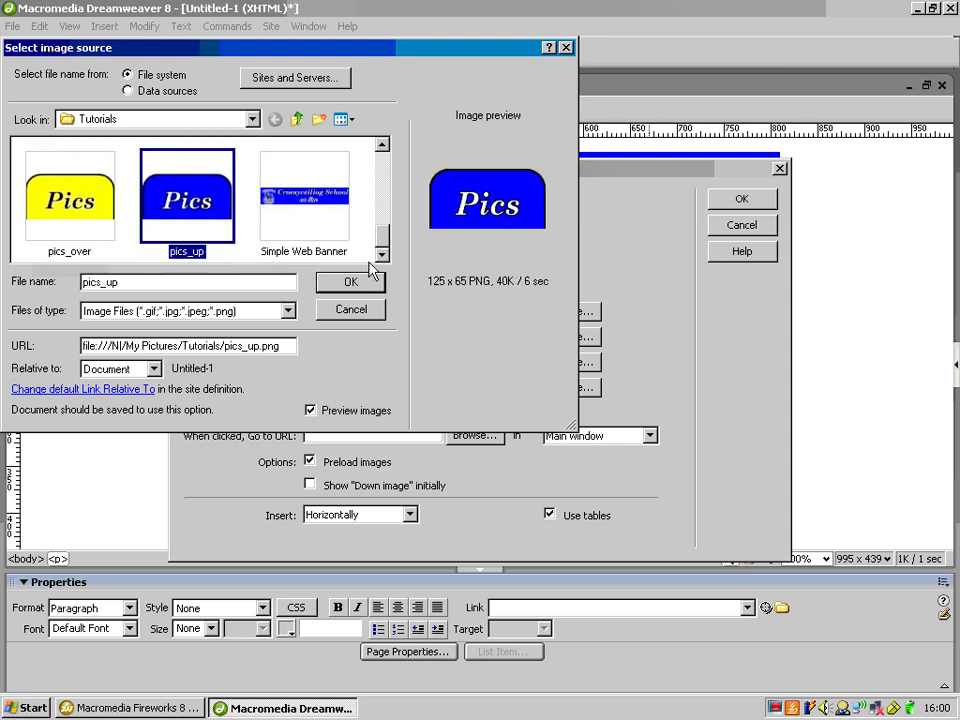
left_click(368, 283)
left_click(510, 403)
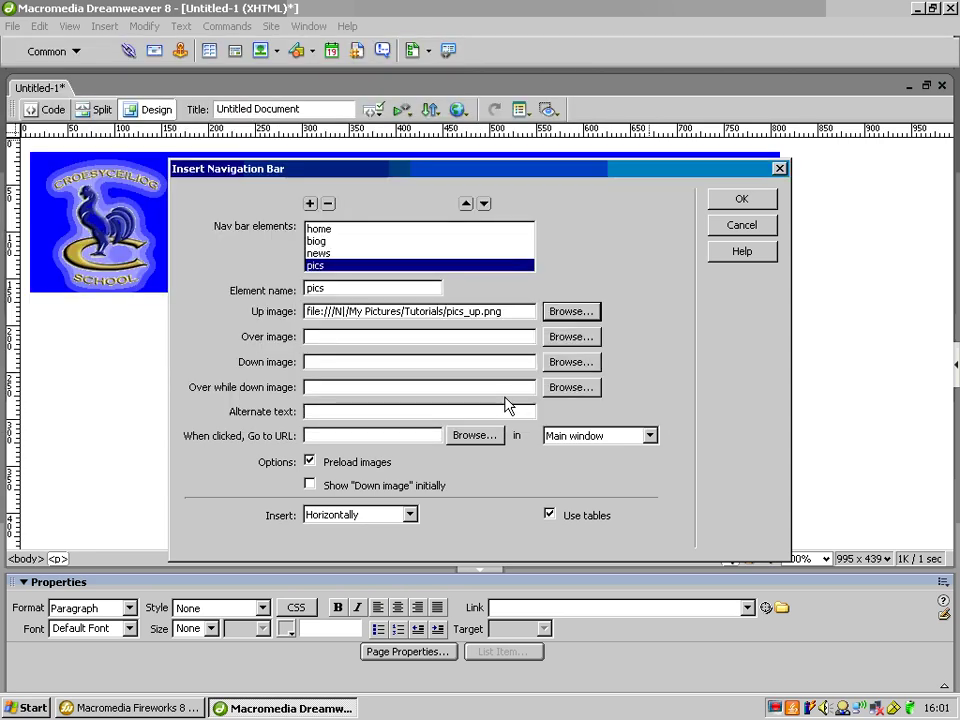
- Set the pics element's over image to pics_over without copying the file to the root folder
left_click(571, 337)
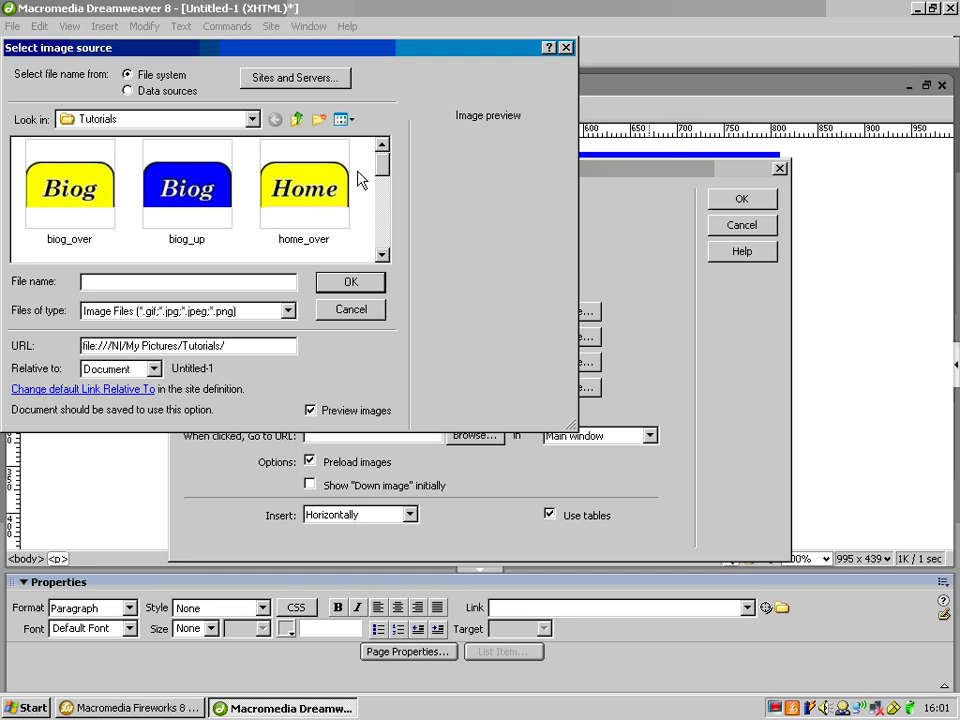
left_click_drag(386, 167, 386, 236)
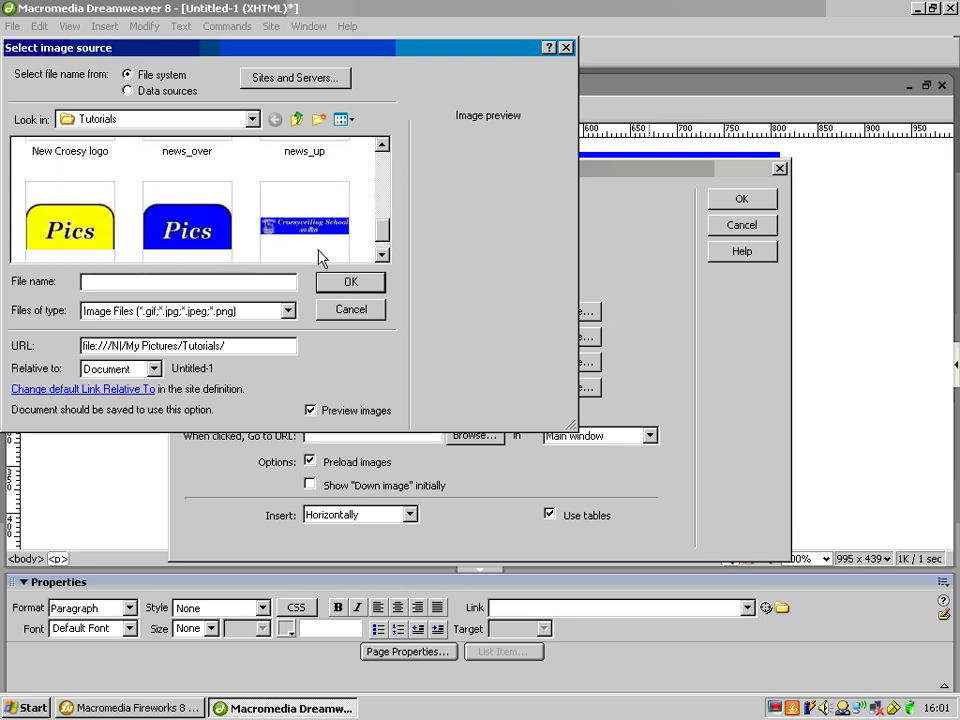
left_click(98, 228)
left_click(330, 281)
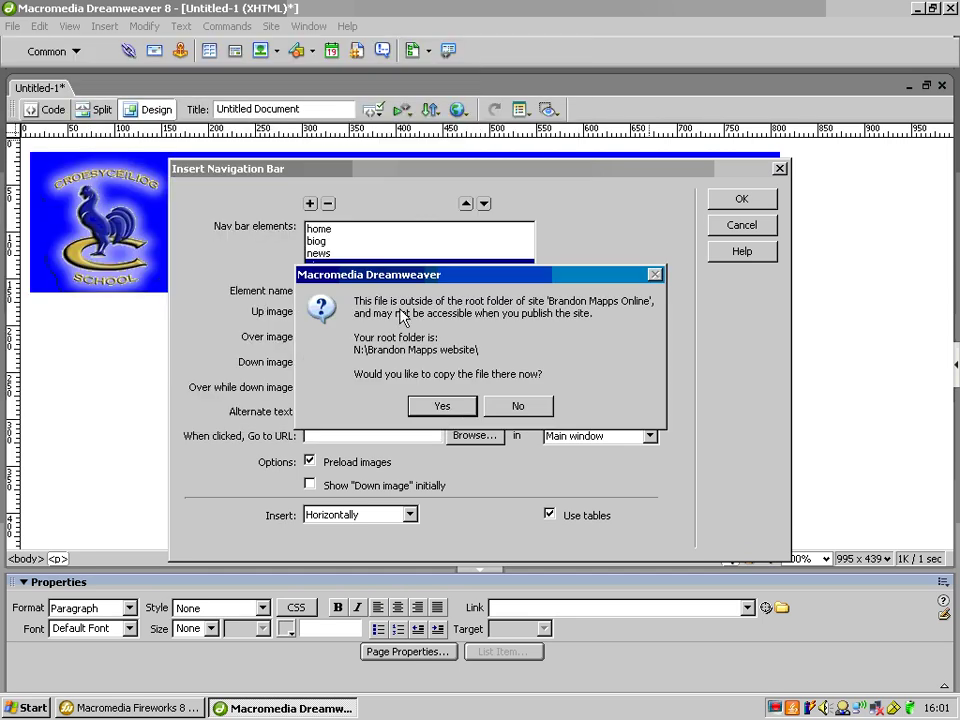
left_click(500, 408)
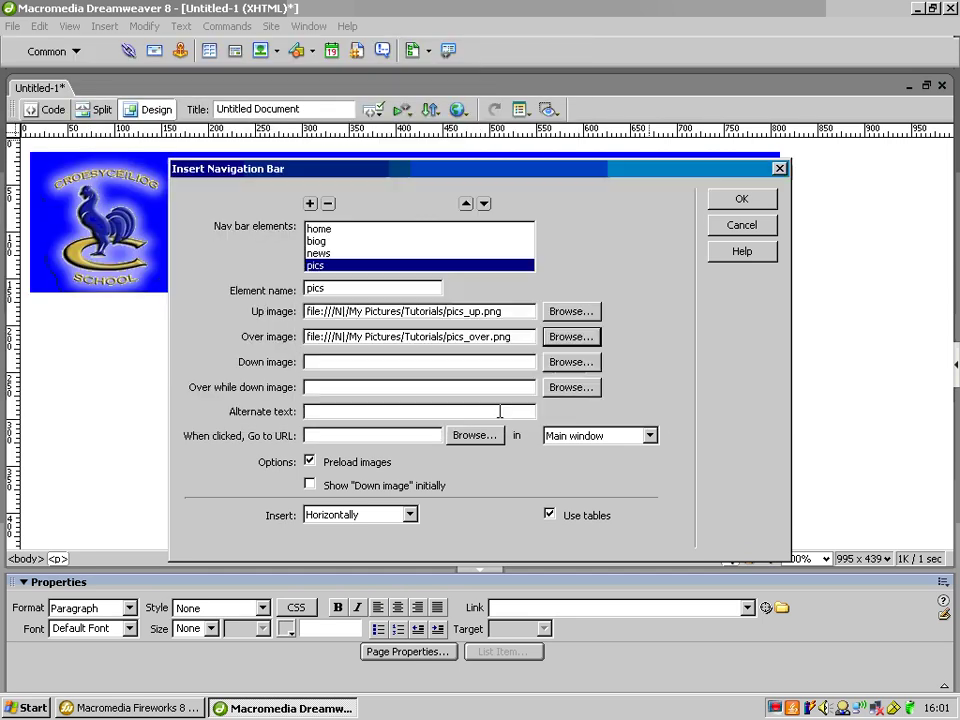
- Add a navigation bar element named "link" with Links_up as its up image, without copying the file to the root folder
left_click(310, 203)
type("link")
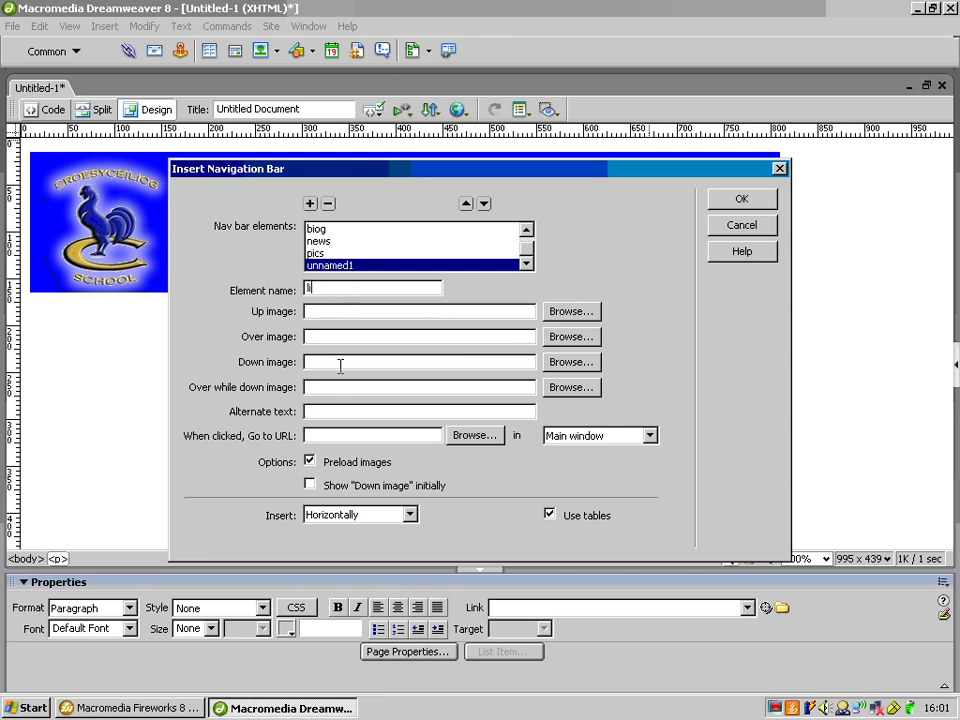
left_click(558, 311)
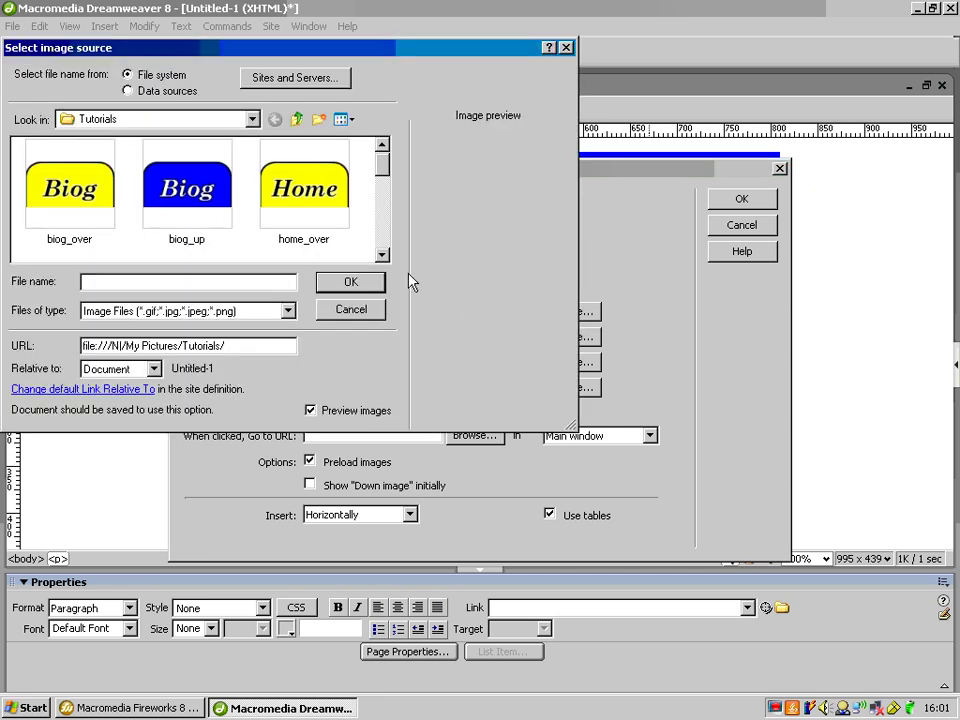
scroll(383, 230, "down", 1)
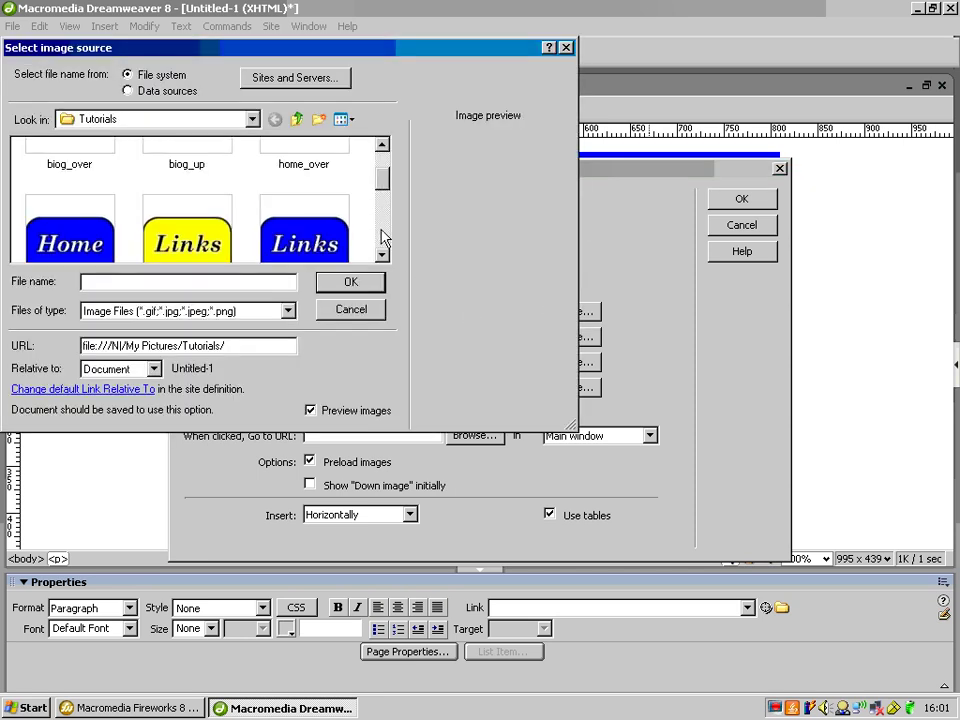
left_click(325, 232)
left_click(351, 281)
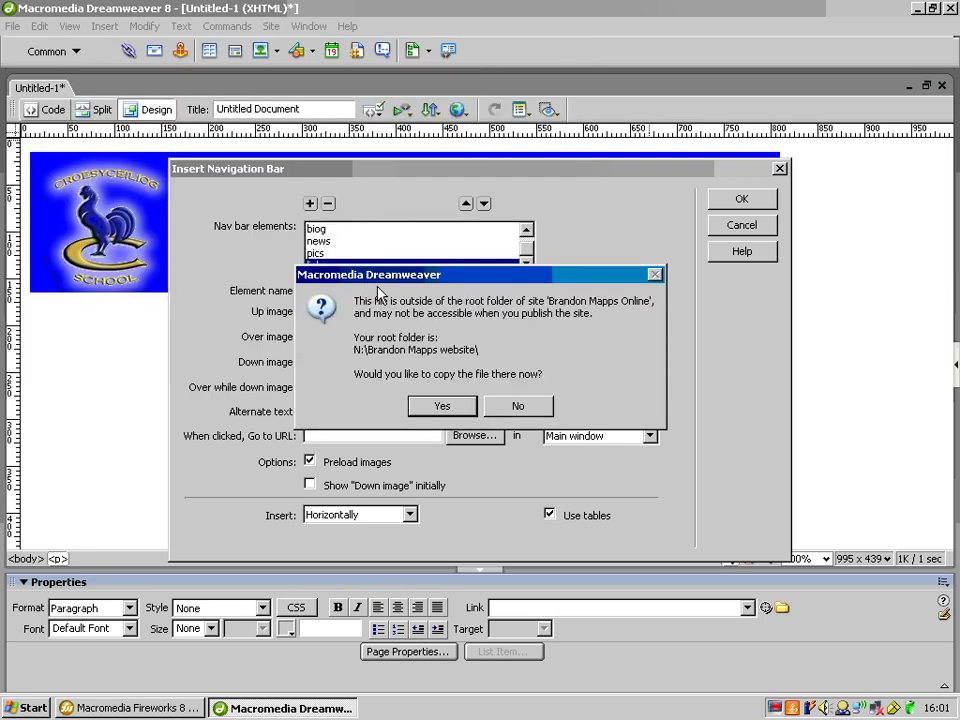
left_click(522, 405)
- Set the links element's over image to Links_over without copying the file to the root folder
left_click(561, 338)
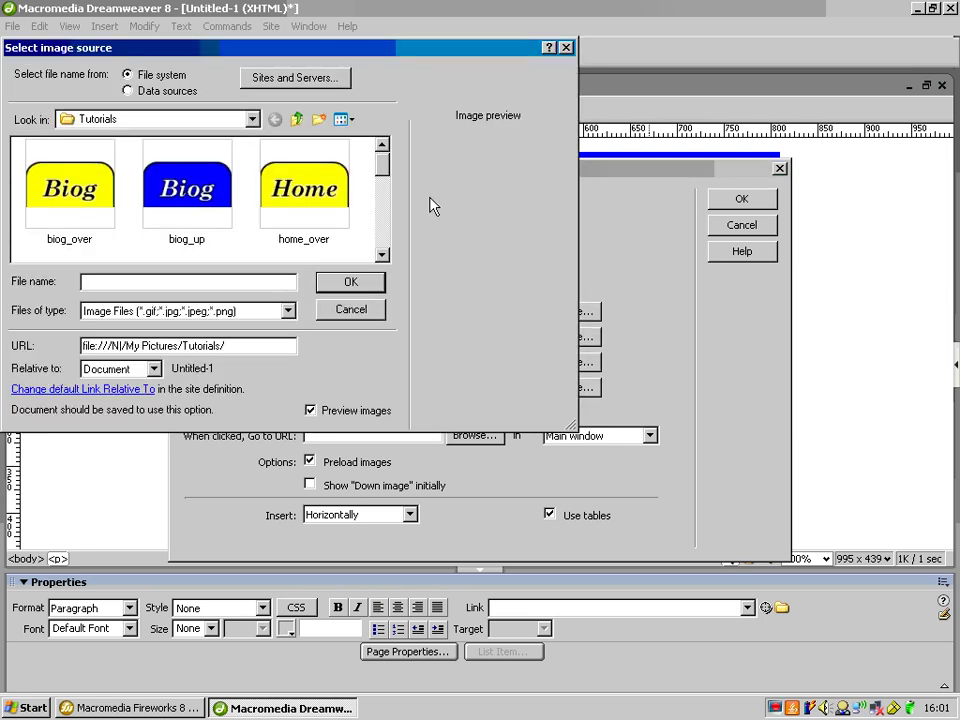
mouse_move(387, 178)
left_mouse_down()
mouse_move(386, 245)
mouse_move(381, 197)
left_mouse_up()
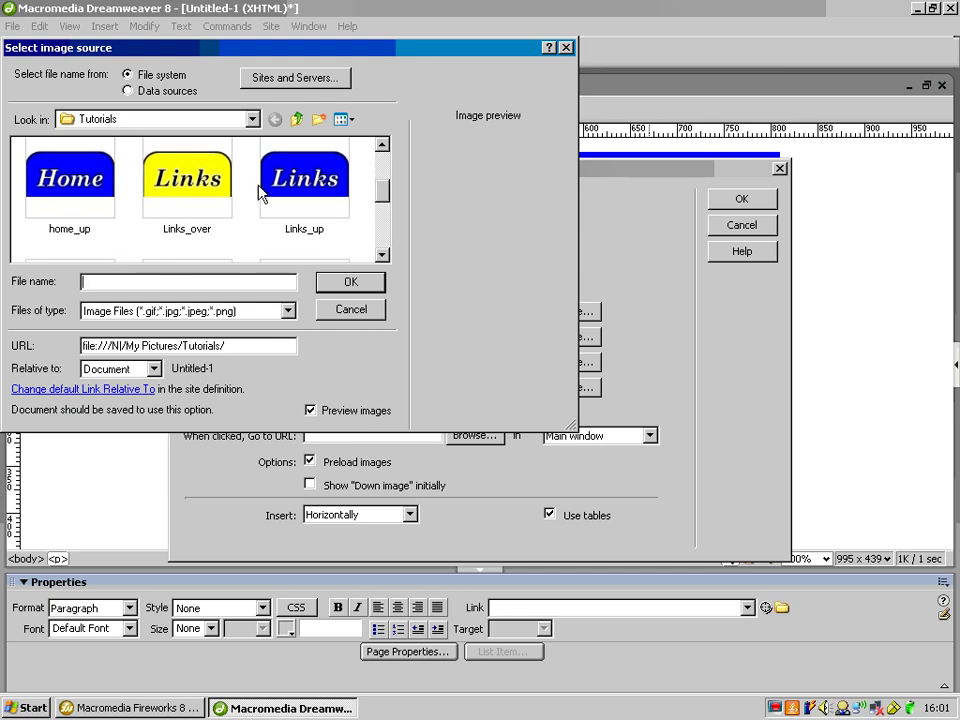
left_click(186, 197)
left_click(364, 282)
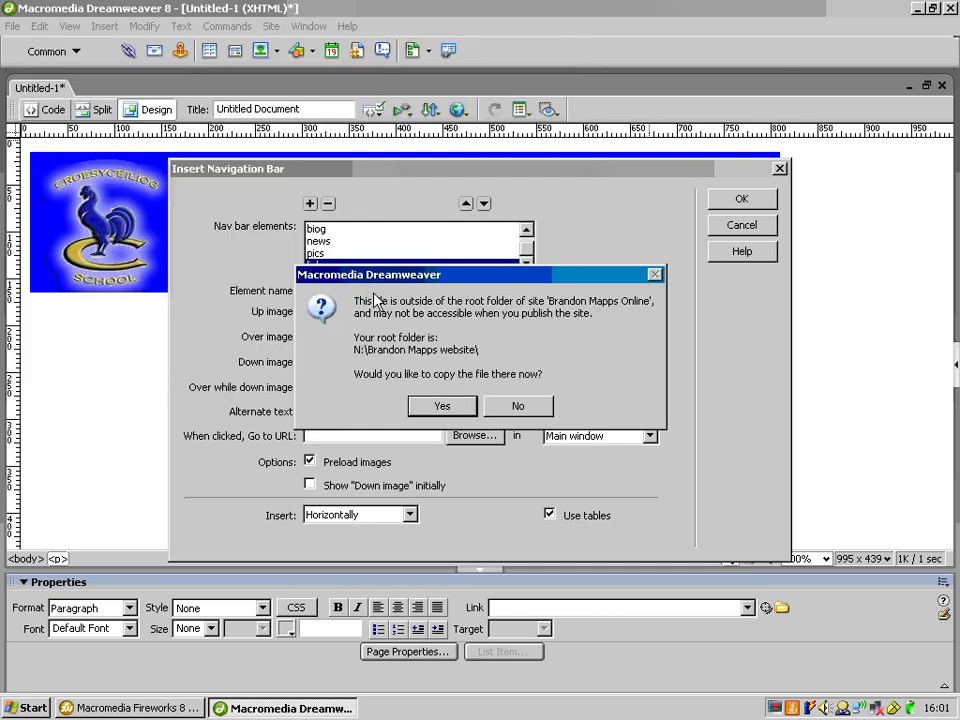
left_click(505, 406)
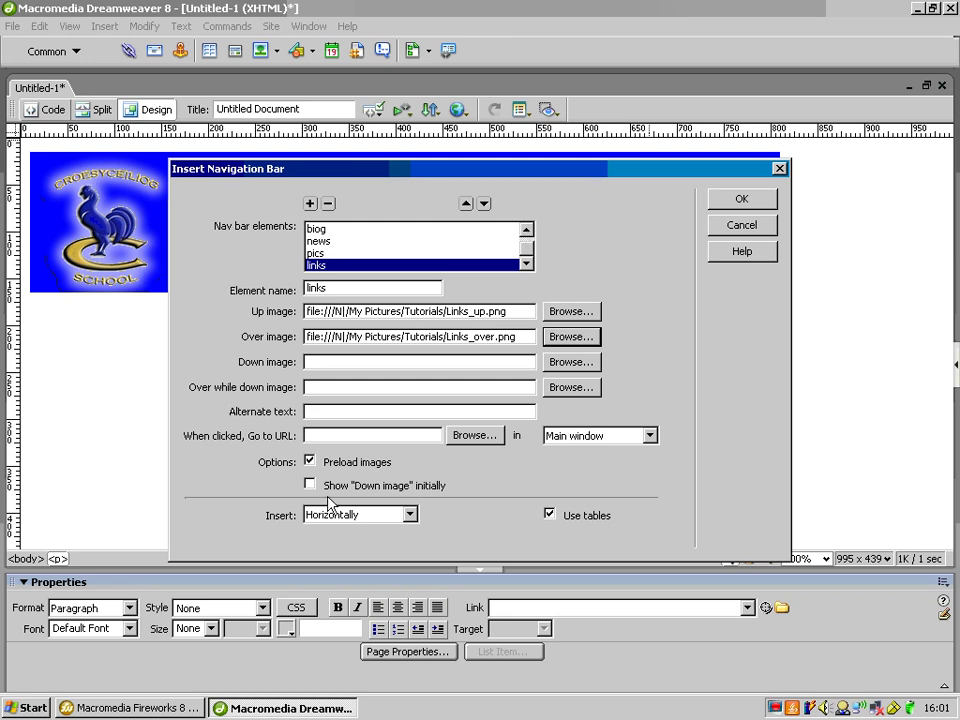
- Set the go-to URL of the links element to links.html and of the pics element to pics.html
left_click(326, 436)
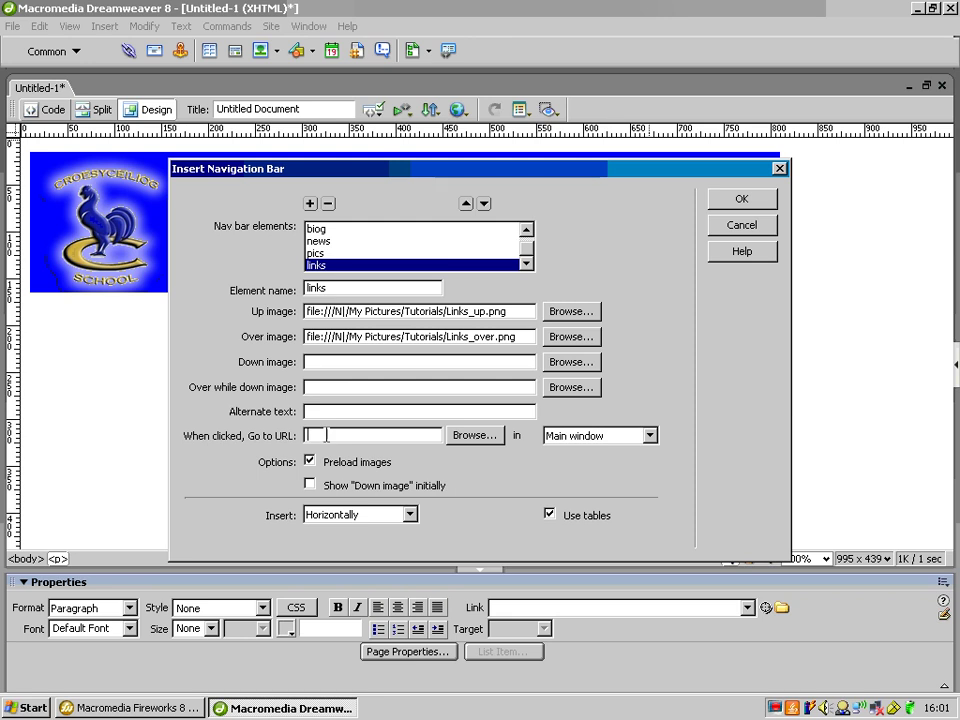
type("links.html")
left_click(349, 254)
left_click(332, 436)
type("pics")
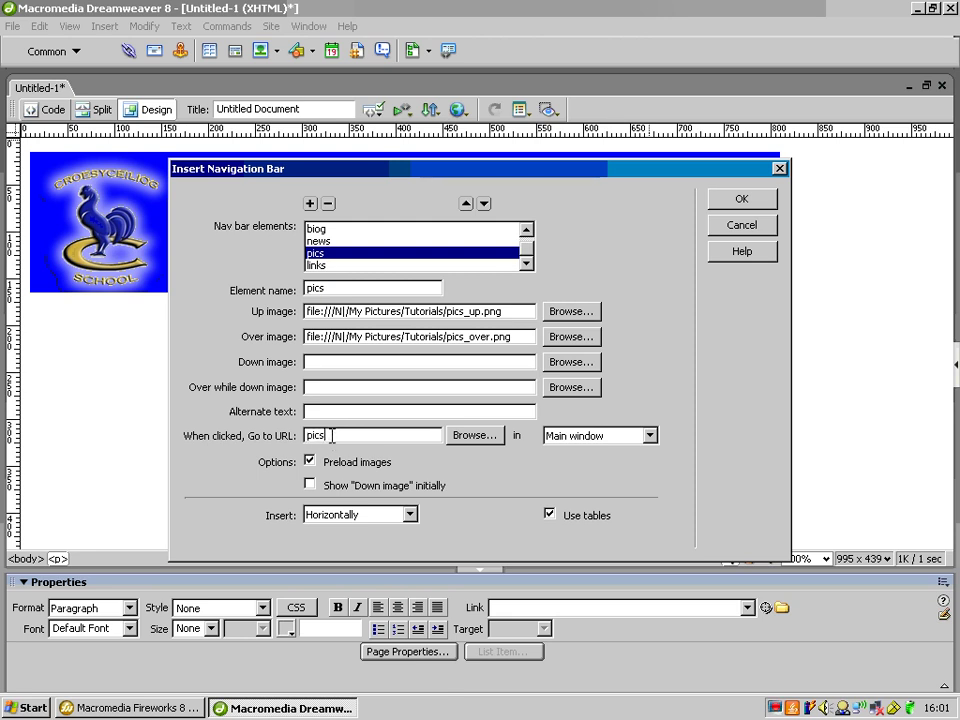
type(".html")
- Set the news element's go-to URL to news.html and fill in the go-to URL of the biog element
left_click(318, 241)
left_click(325, 436)
type("news.ht")
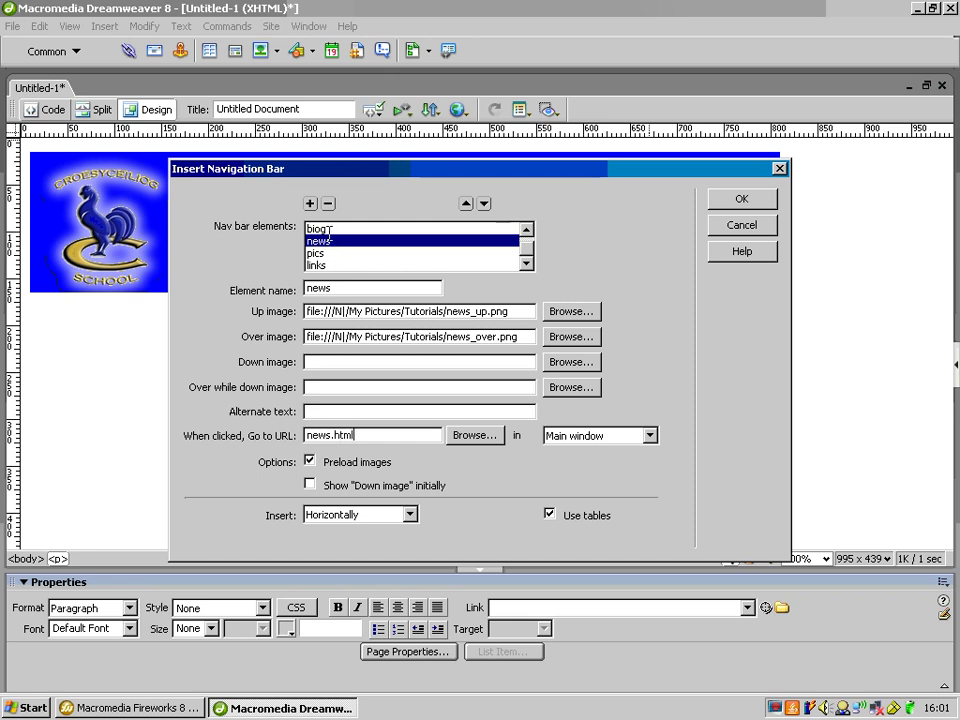
left_click(316, 228)
left_click(316, 432)
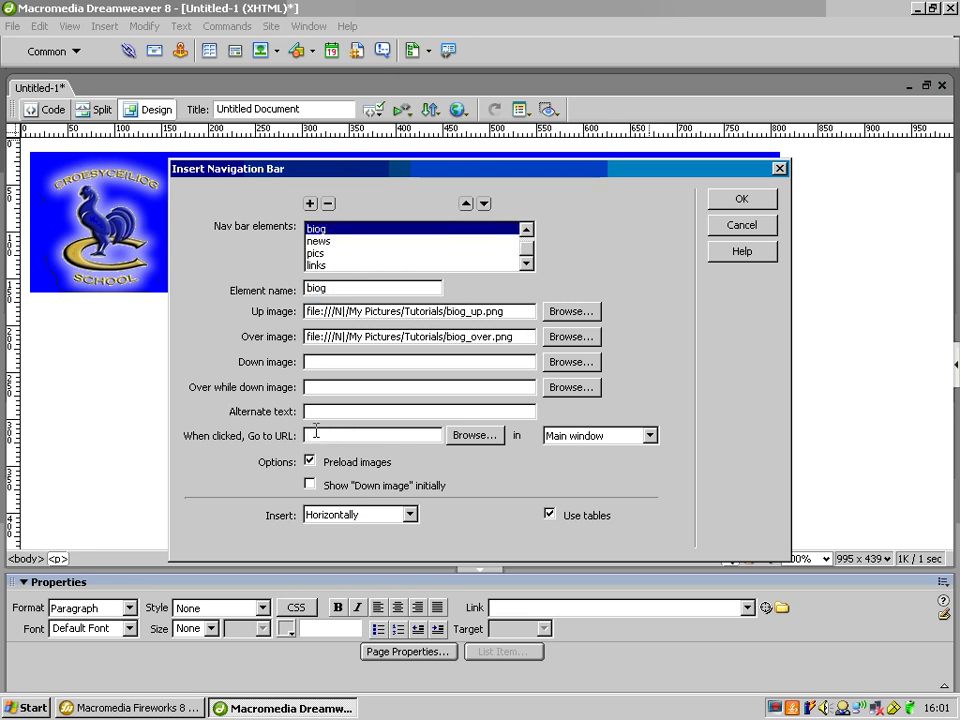
type("bio")
- Set the home element's go-to URL to index.html and insert the horizontal navigation bar below the banner
scroll(432, 229, "up", 1)
left_click(432, 229)
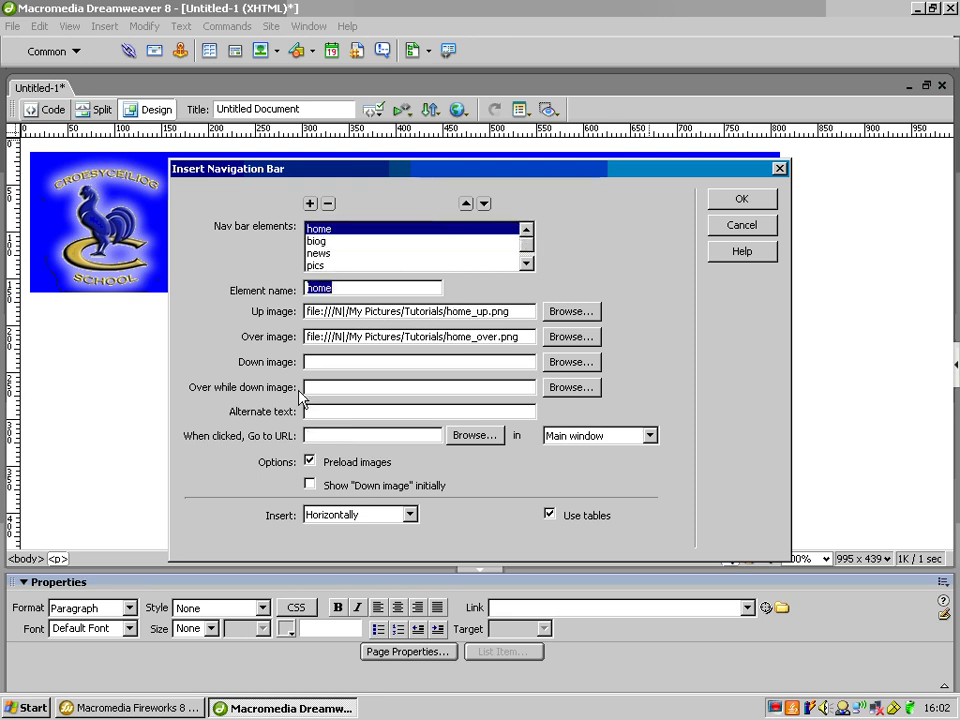
left_click(322, 434)
type("index.")
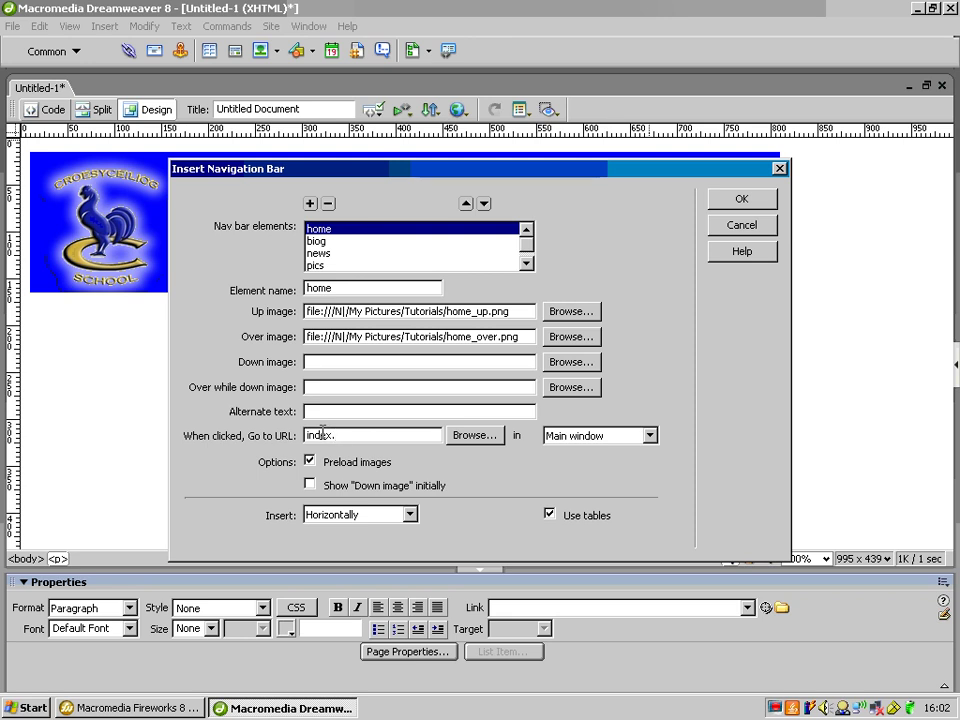
type("html")
left_click(731, 200)
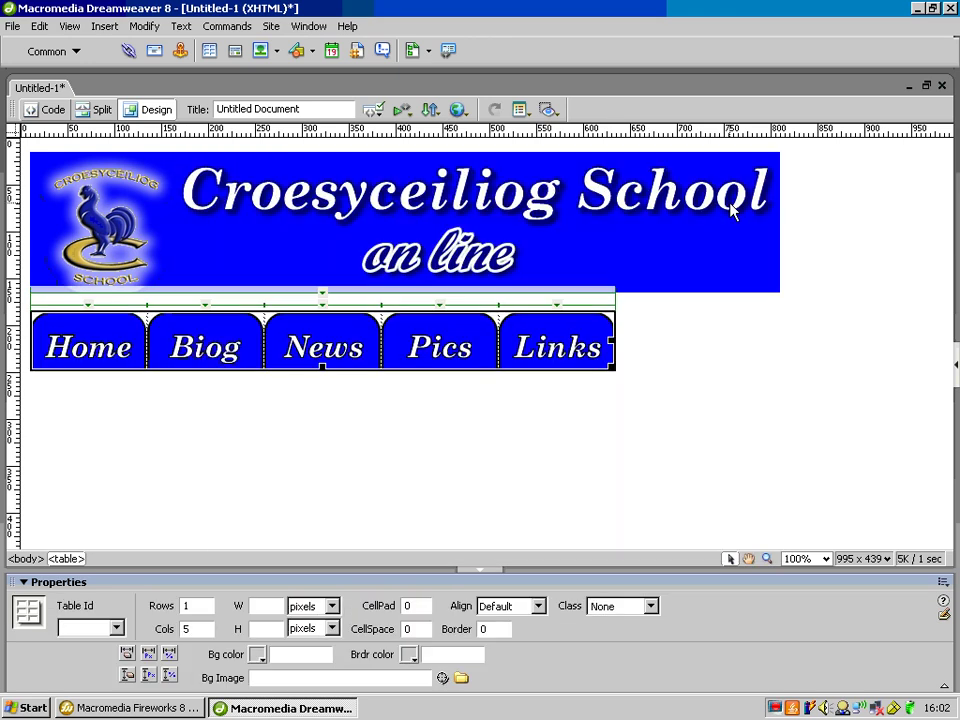
left_click(671, 360)
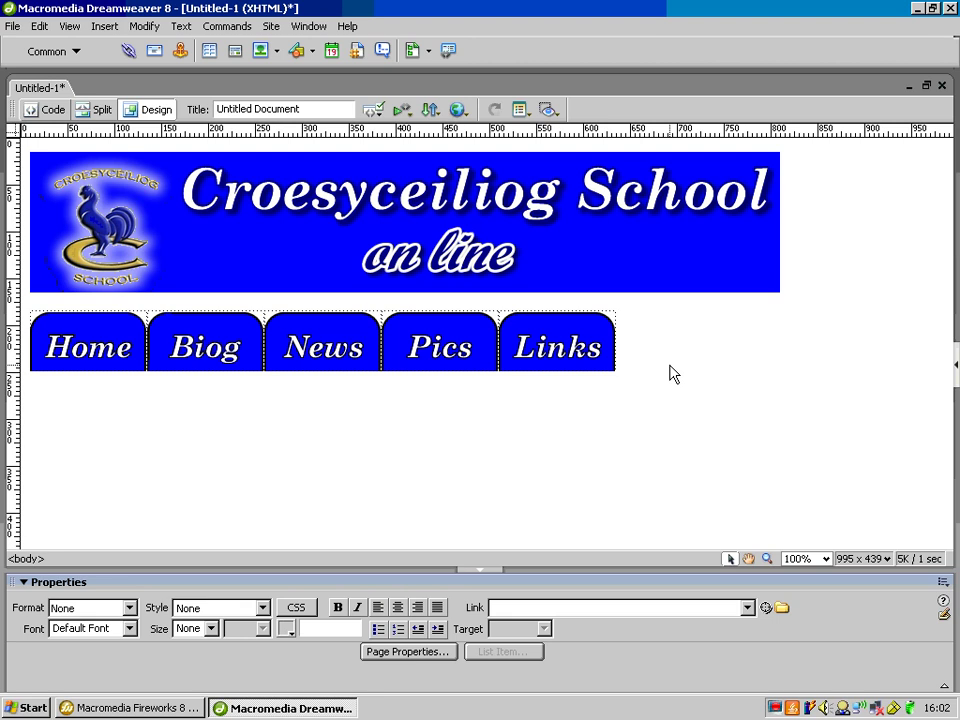
- Start saving the untitled page and choose the Tutorials folder inside My Pictures as its location
key("ctrl+w")
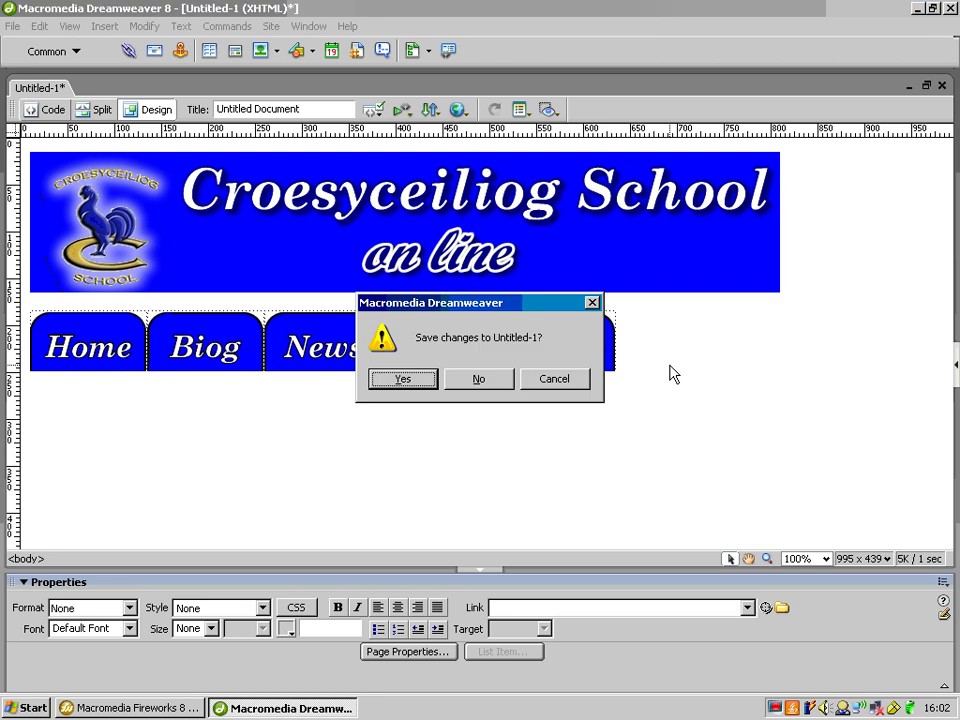
left_click(425, 379)
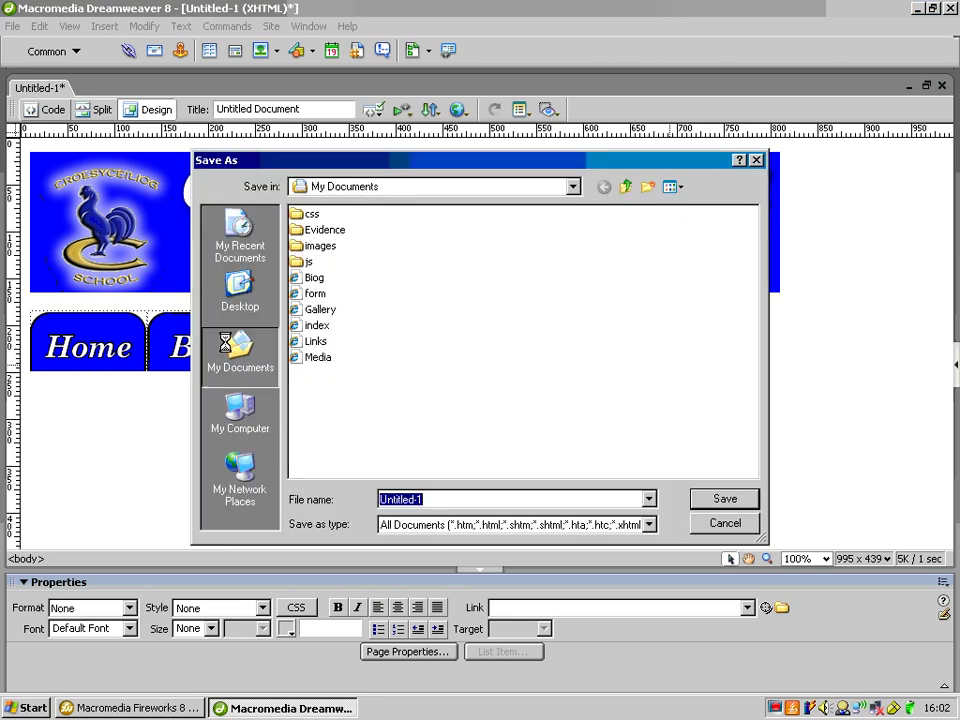
left_click(239, 350)
left_click(489, 376)
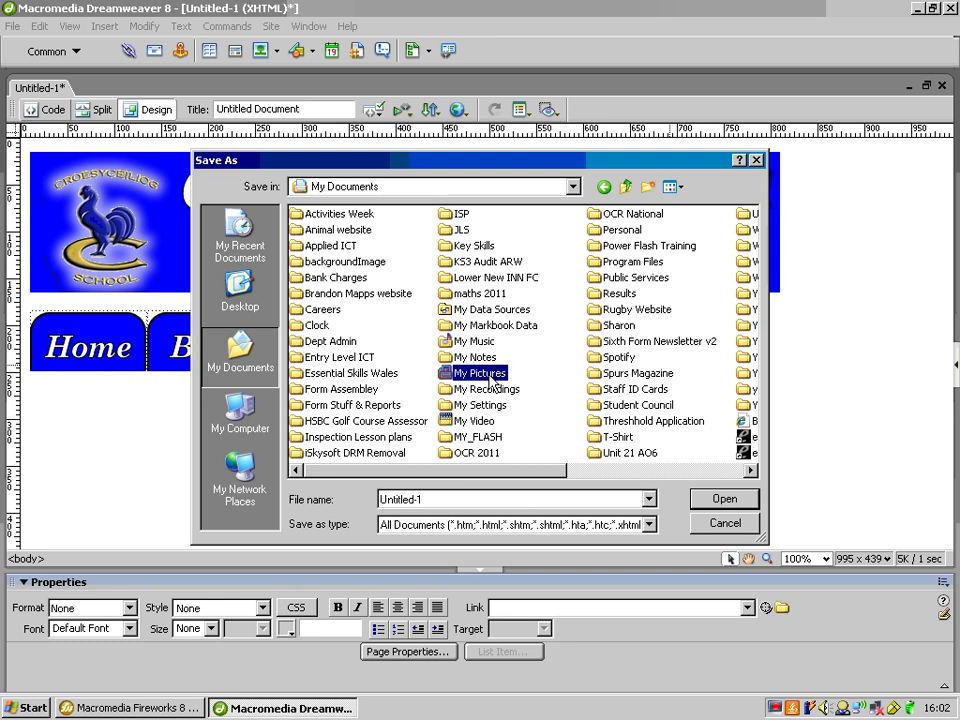
left_click(489, 376)
left_click(450, 378)
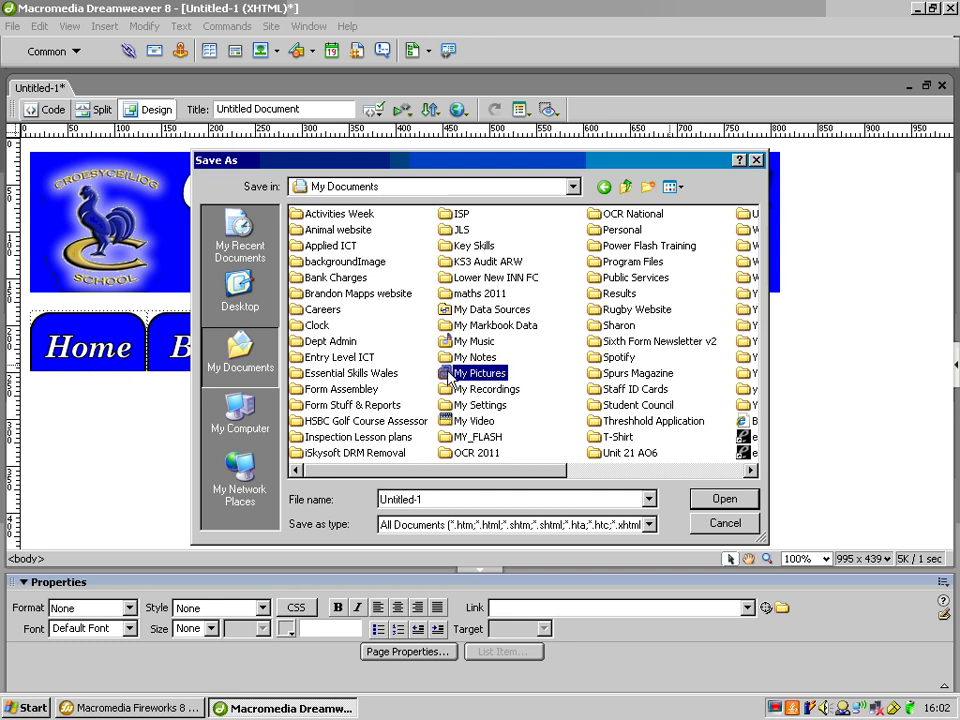
left_click(725, 502)
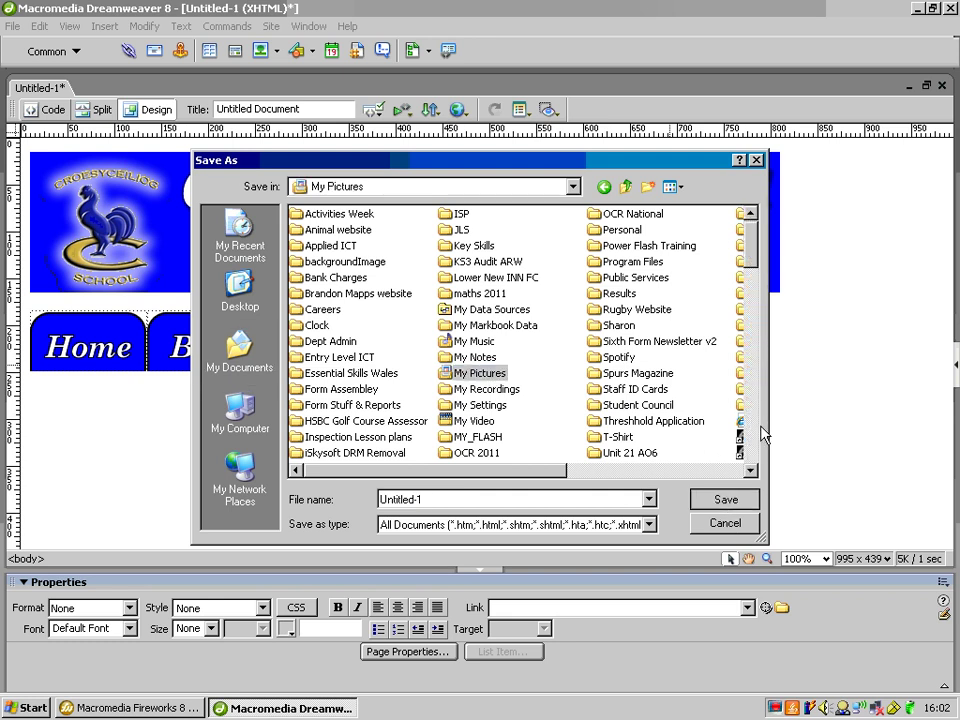
scroll(760, 468, "down", 5)
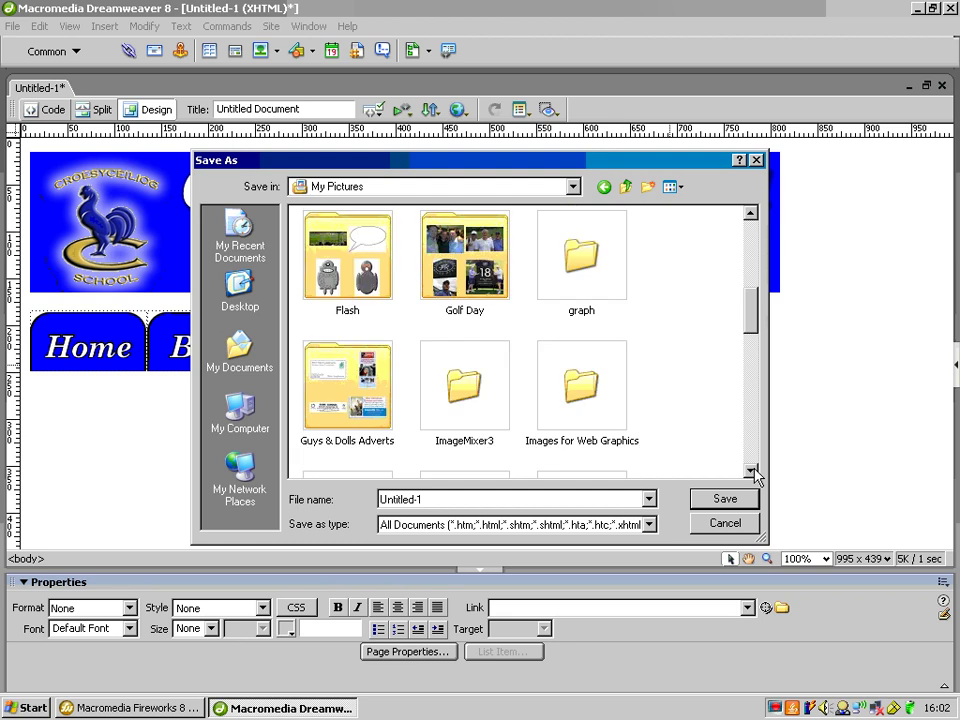
scroll(755, 474, "down", 5)
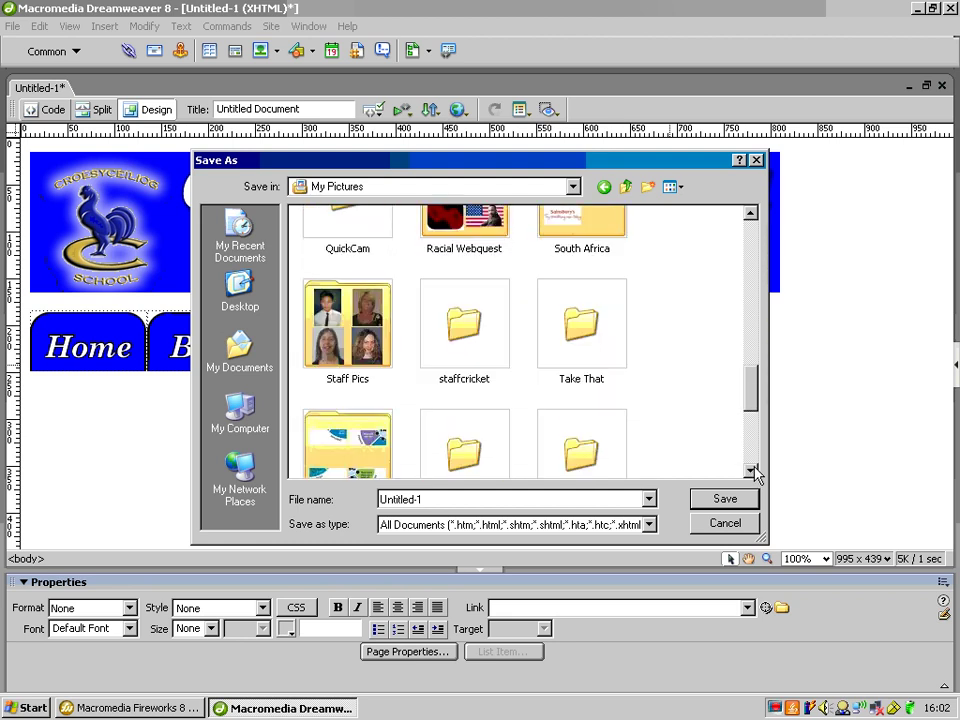
left_click(430, 373)
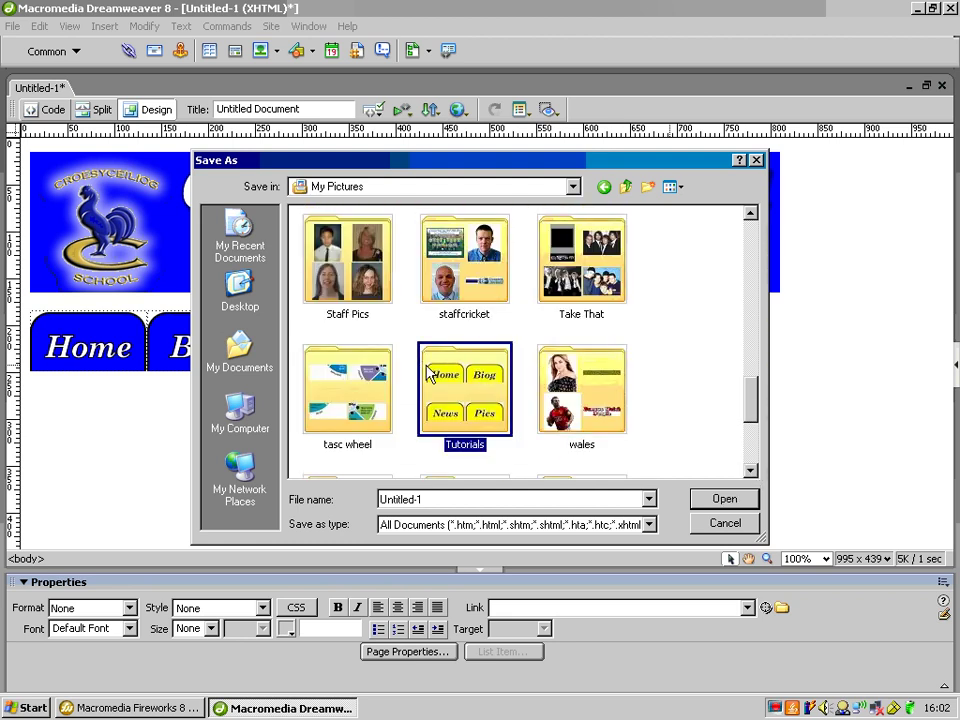
left_click(700, 500)
- Save the page under the name "Nav bar" and maximise its preview in Internet Explorer
double_click(430, 499)
type("Nav bar")
left_click(729, 498)
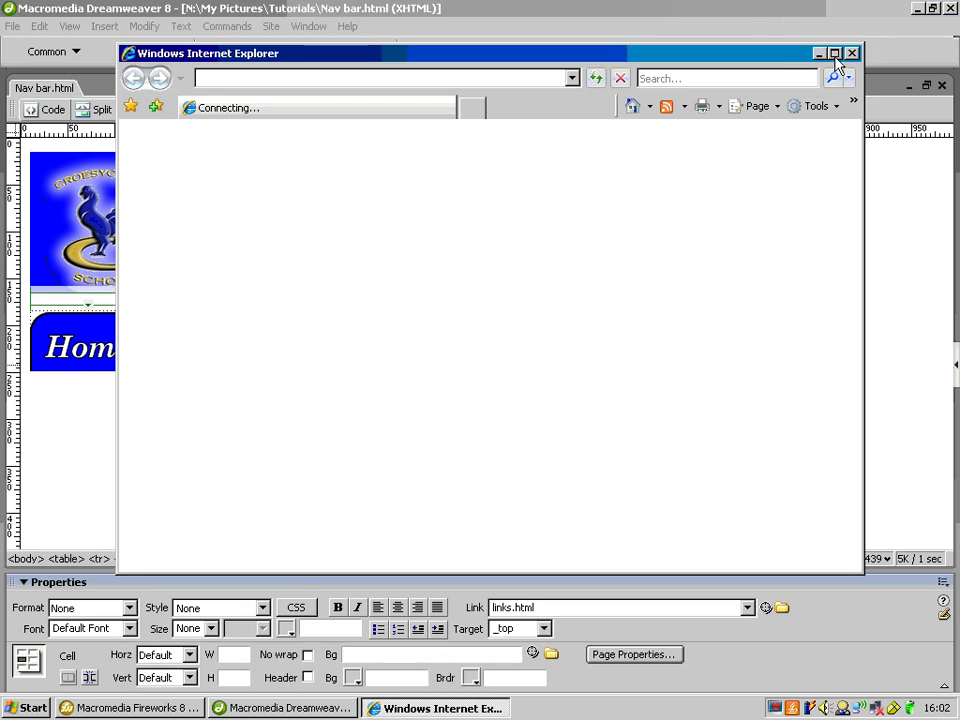
left_click(836, 62)
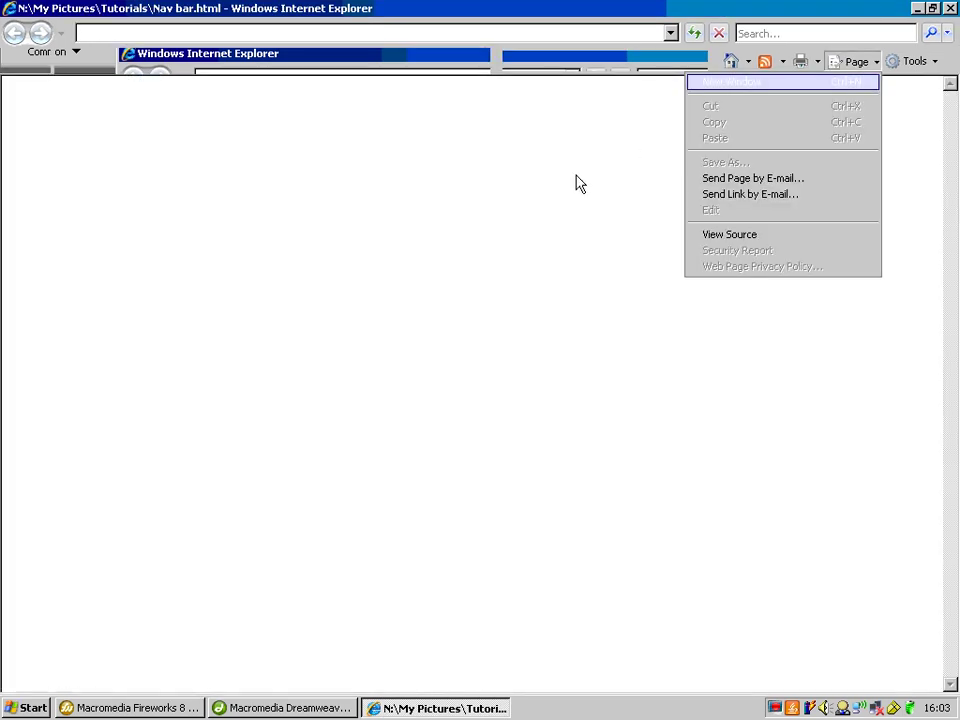